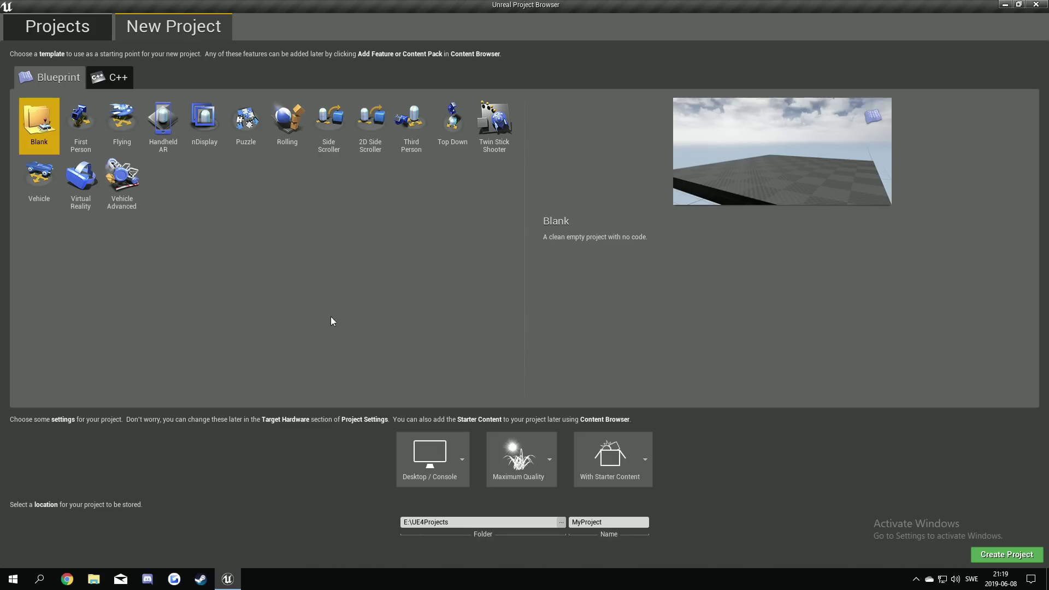
# Create a Blueprint project from the Third Person template, named NemoSurvivalGame.
pyautogui.click(411, 128)
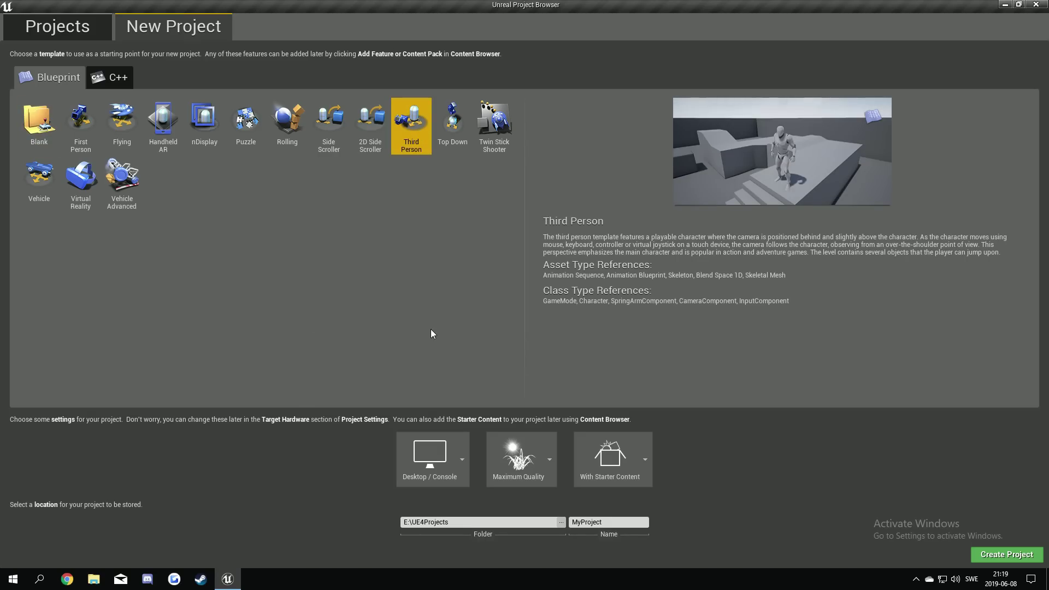
pyautogui.click(628, 523)
pyautogui.hotkey('ctrl', 'a')
pyautogui.press('BackSpace')
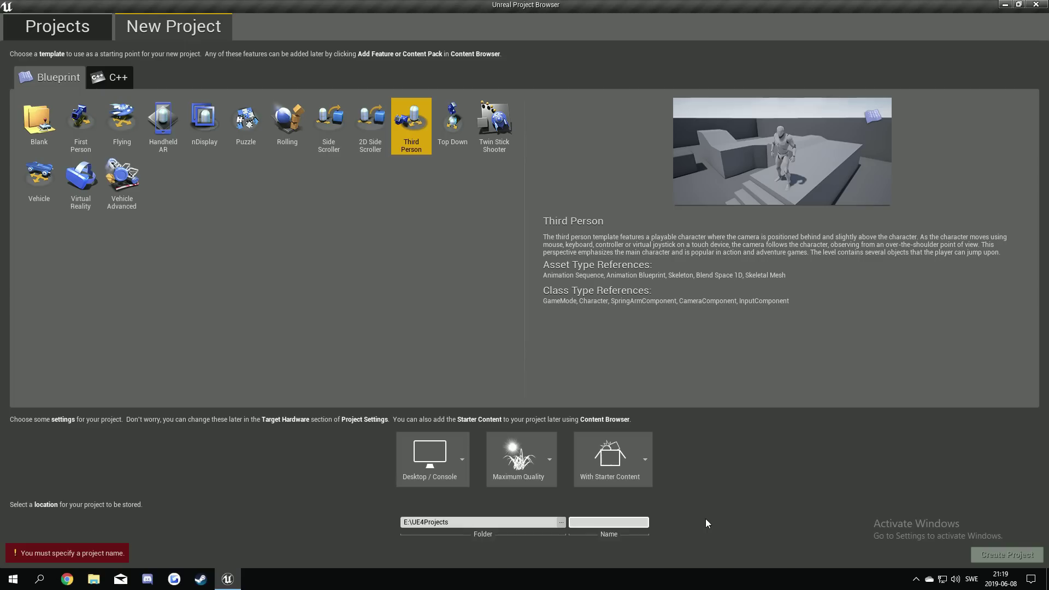
pyautogui.write('Nemos')
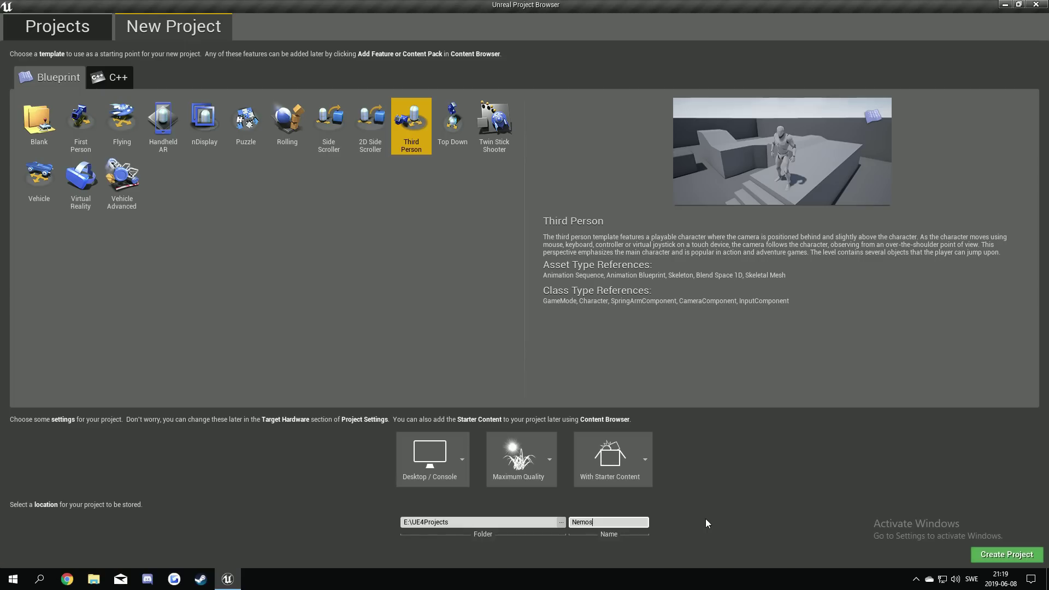
pyautogui.press('BackSpace')
pyautogui.write('SurvivalGame')
pyautogui.click(841, 483)
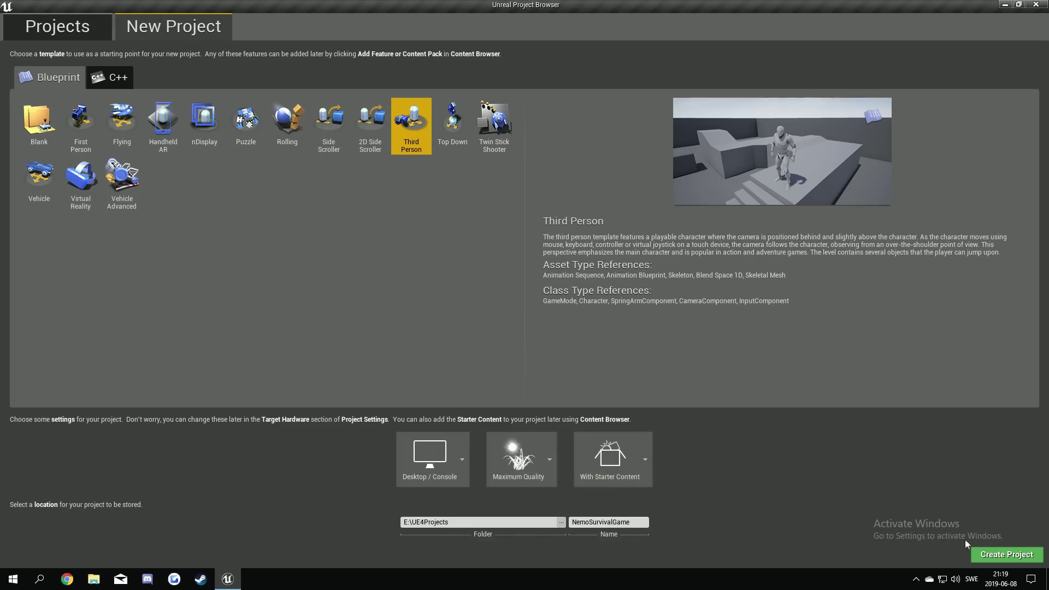
pyautogui.click(1006, 555)
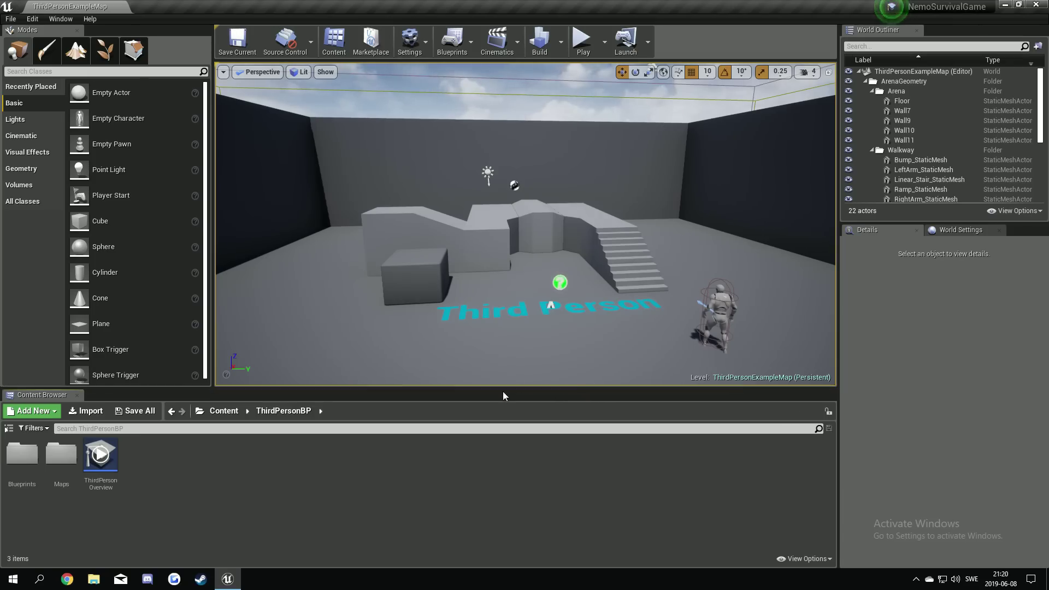
# Enlarge the Content Browser with its folder tree shown, and collapse the Arena, Walkway, Lighting and RenderFX folders in the World Outliner.
pyautogui.moveTo(503, 396); pyautogui.dragTo(483, 332)
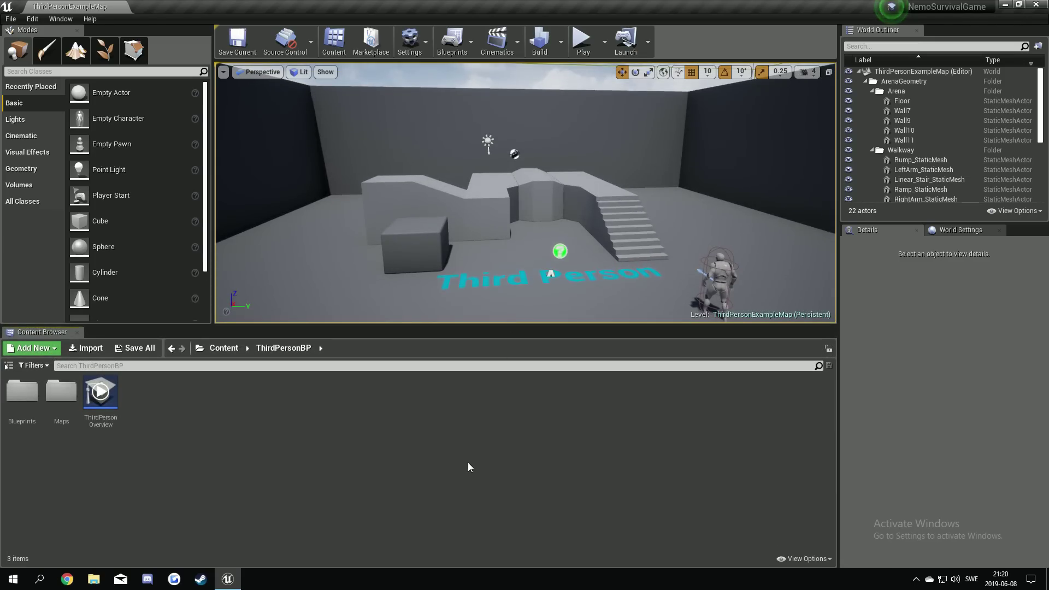
pyautogui.click(872, 151)
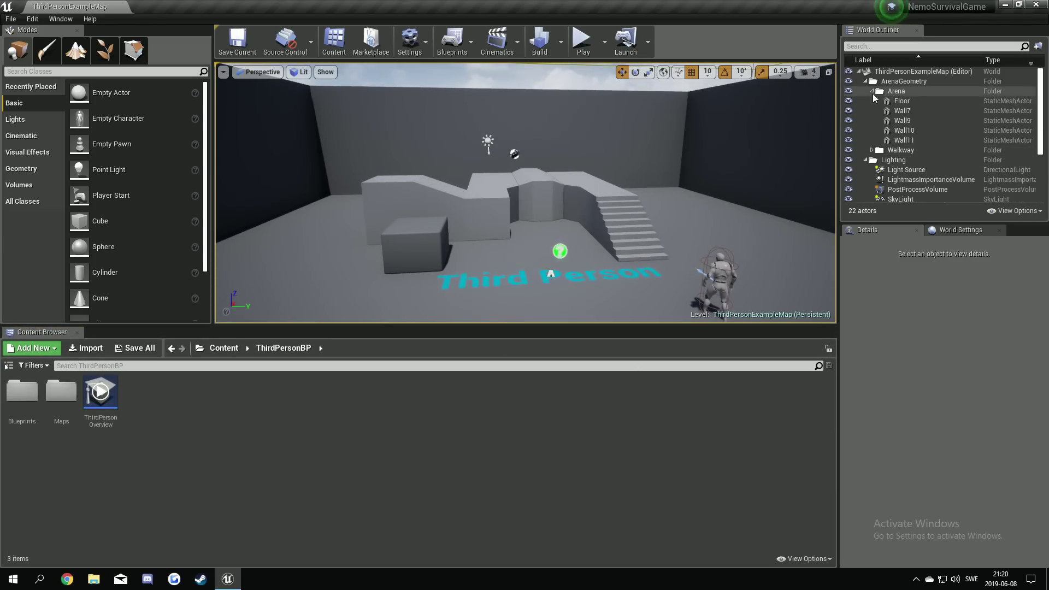
pyautogui.click(872, 92)
pyautogui.click(866, 110)
pyautogui.click(865, 120)
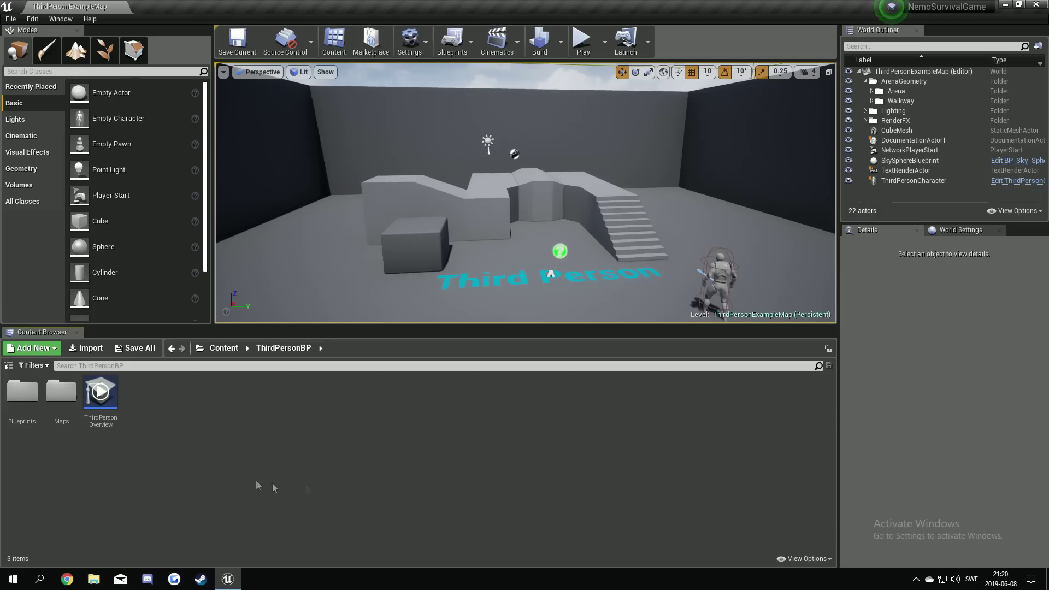
pyautogui.click(9, 366)
pyautogui.click(103, 503)
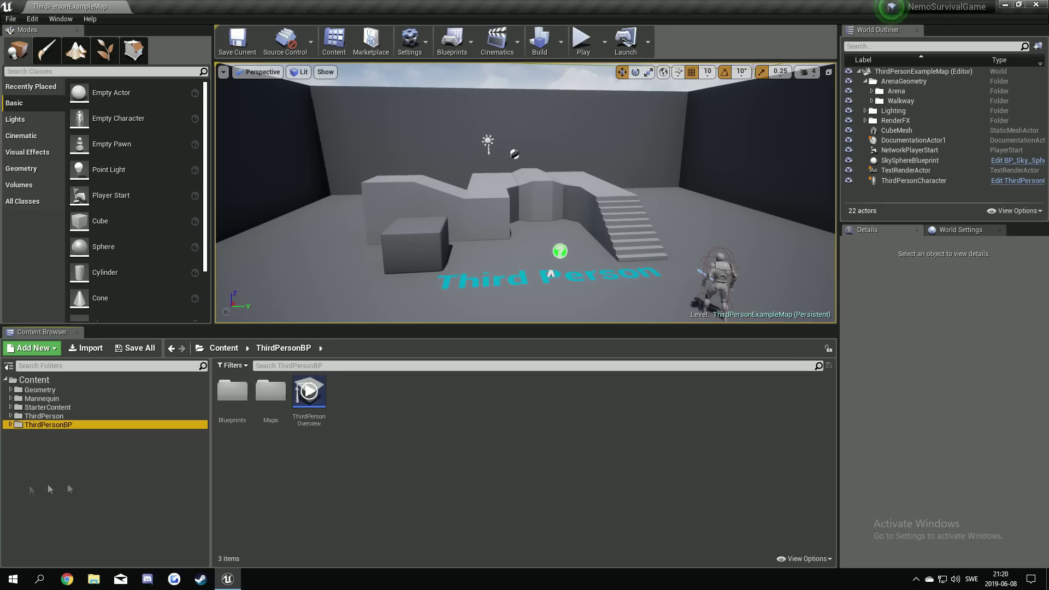
pyautogui.rightClick(88, 483)
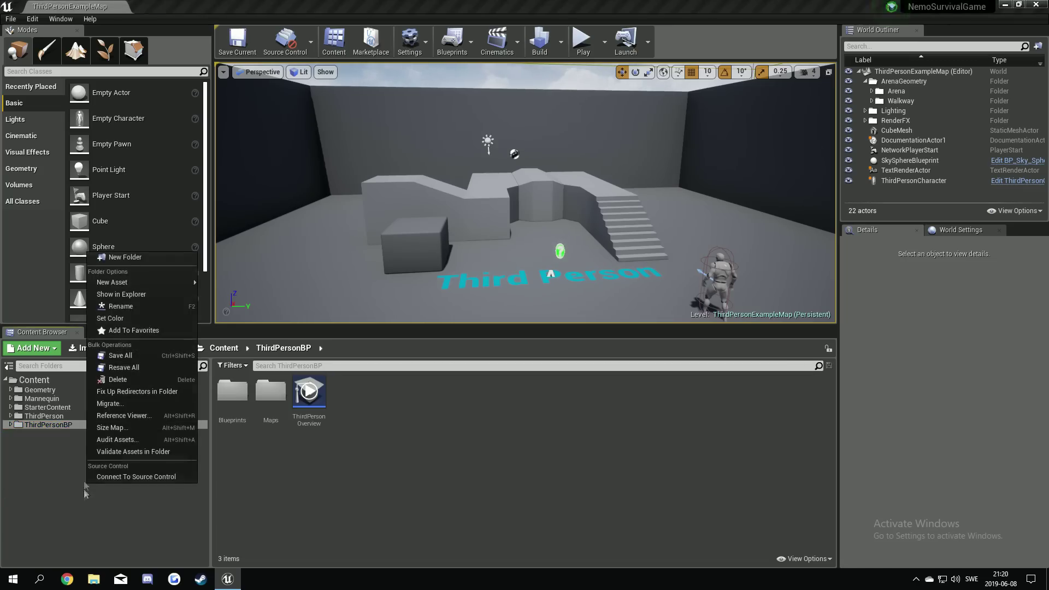
pyautogui.click(145, 258)
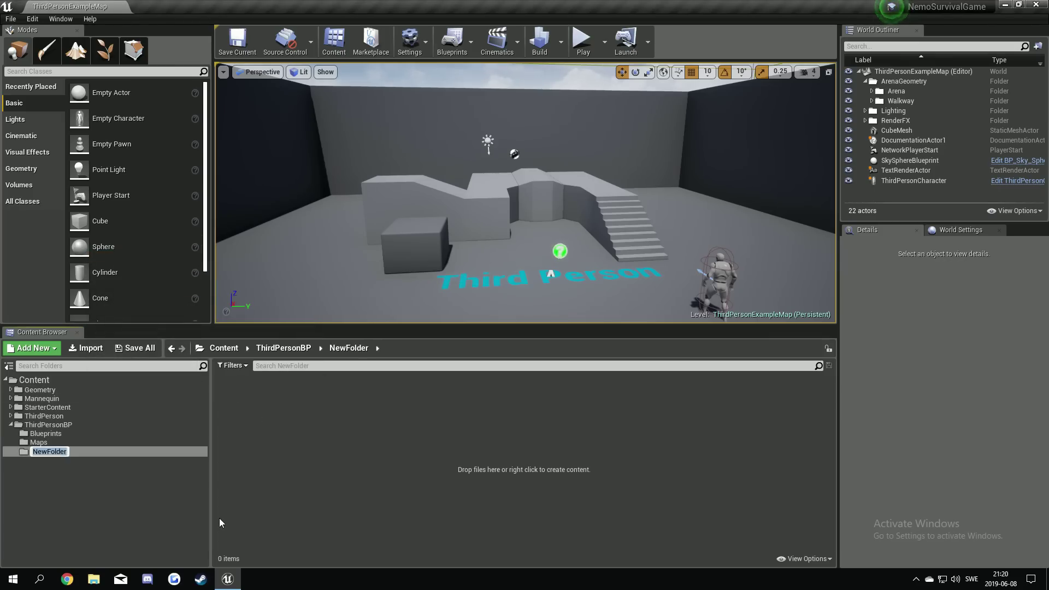
pyautogui.press('Return')
pyautogui.press('Delete')
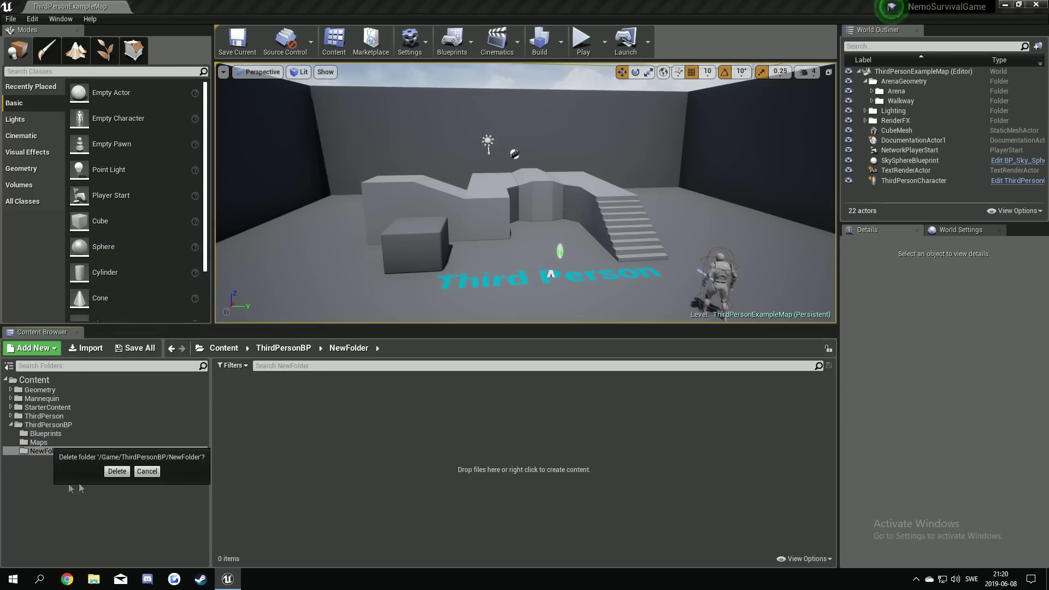
pyautogui.click(123, 471)
# Create a folder named Blueprint directly under Content and open it.
pyautogui.rightClick(391, 480)
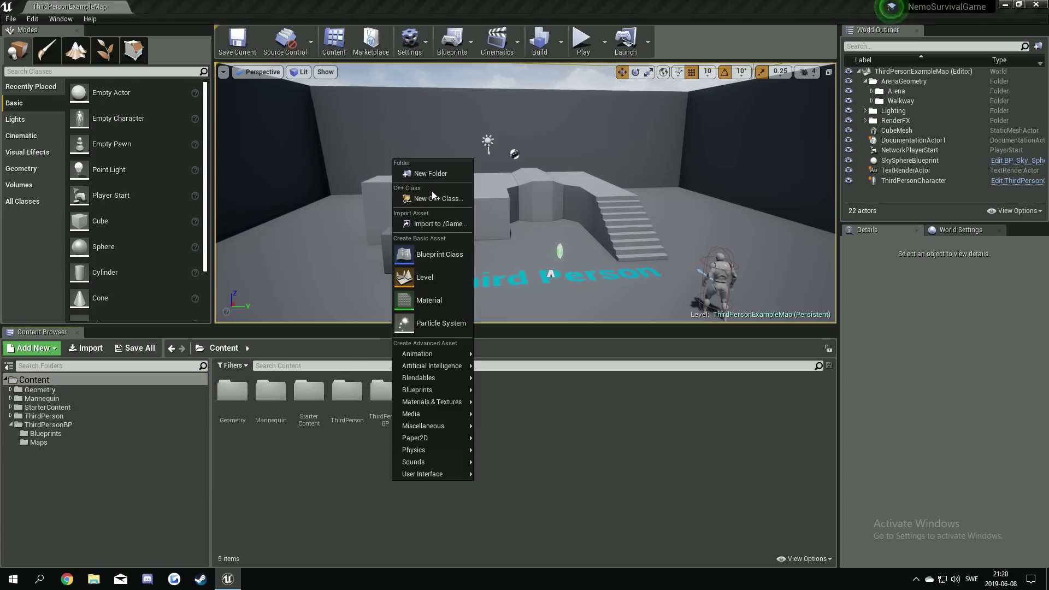
pyautogui.click(432, 172)
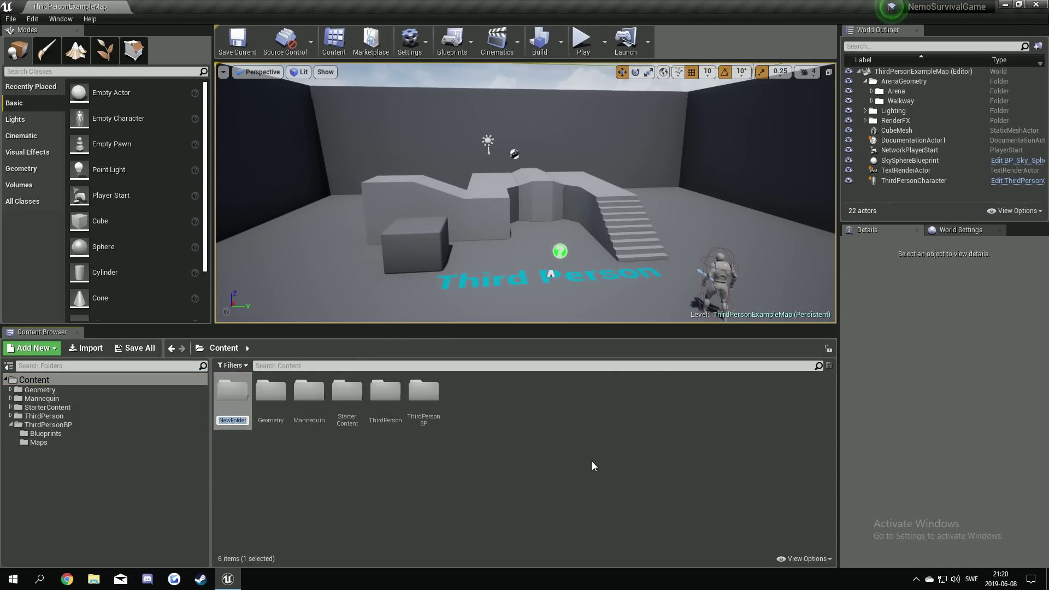
pyautogui.write('Blueprint')
pyautogui.press('Return')
pyautogui.click(379, 489)
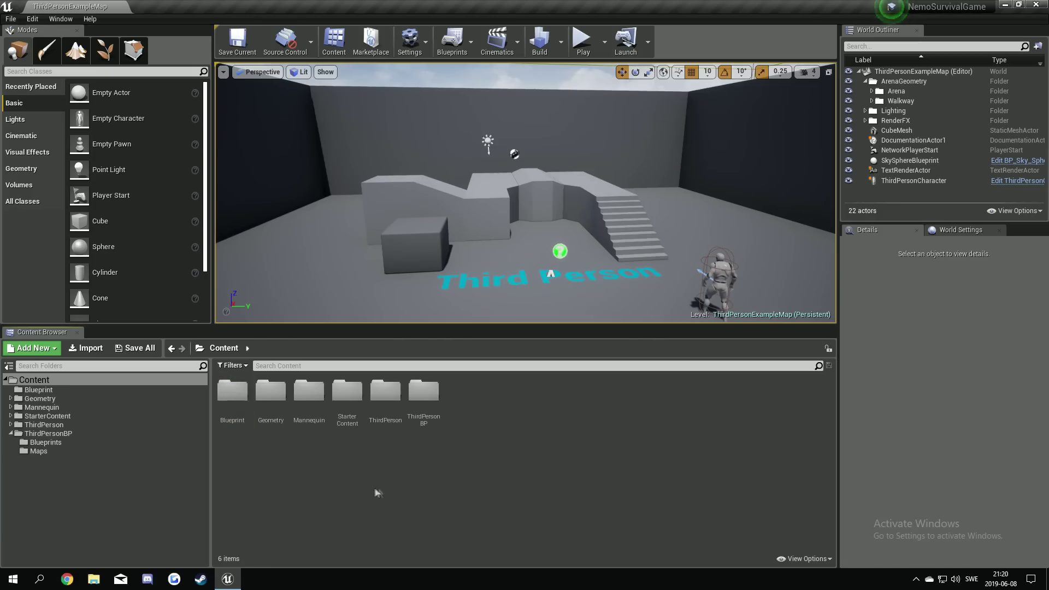
pyautogui.doubleClick(235, 404)
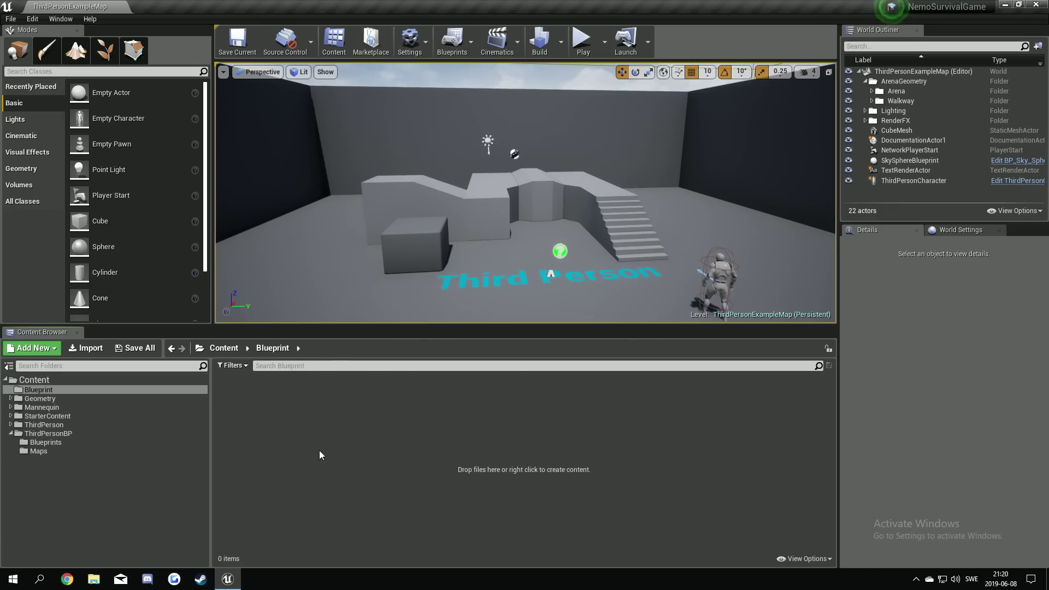
# Create a Blueprint class in the Blueprint folder with Player Controller as its parent, named PC_NSG.
pyautogui.rightClick(281, 402)
pyautogui.click(344, 175)
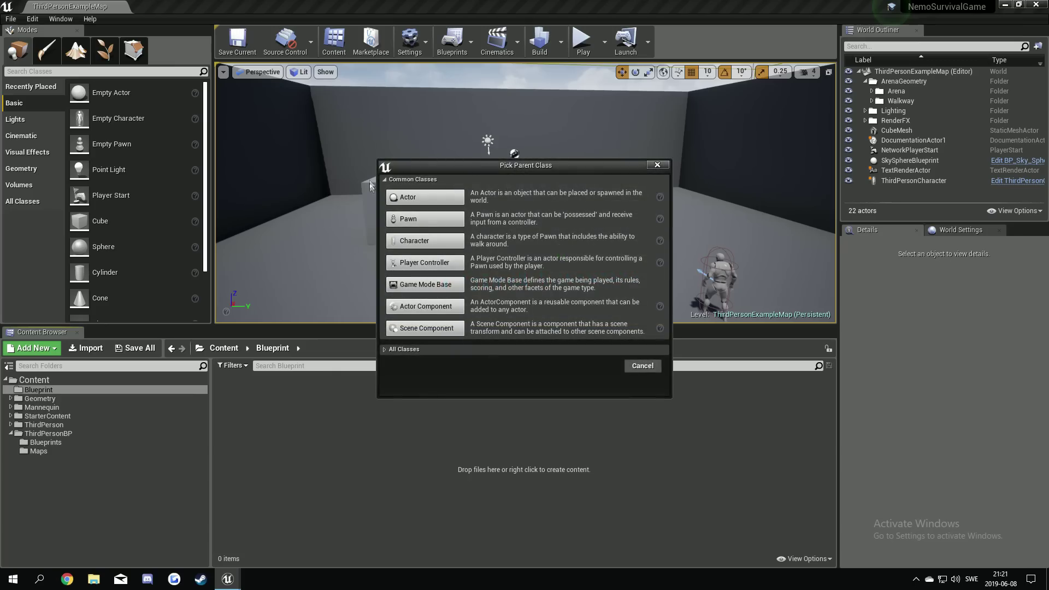
pyautogui.click(424, 263)
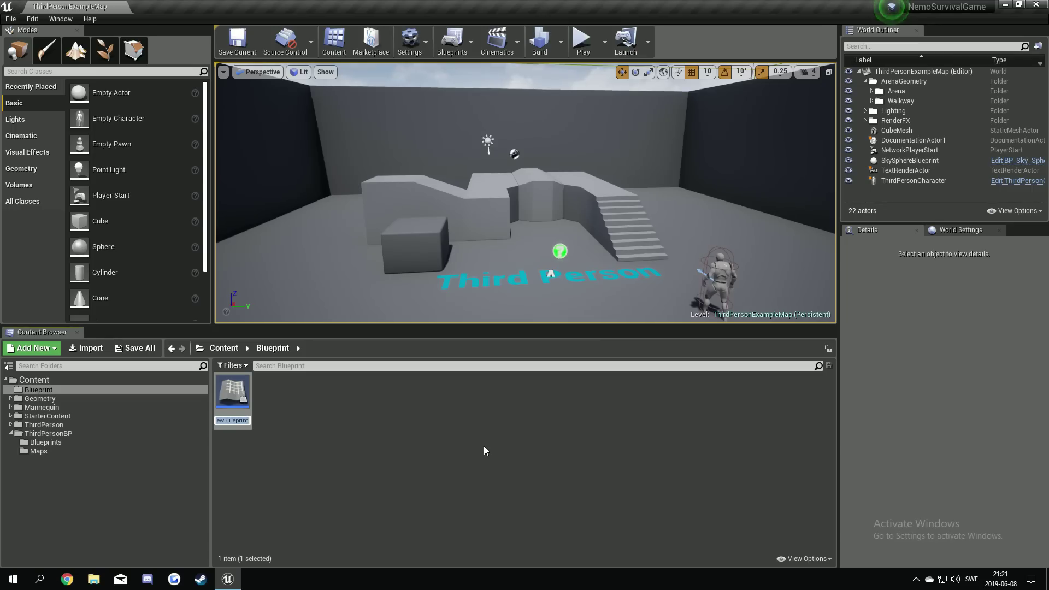
pyautogui.write('PC_')
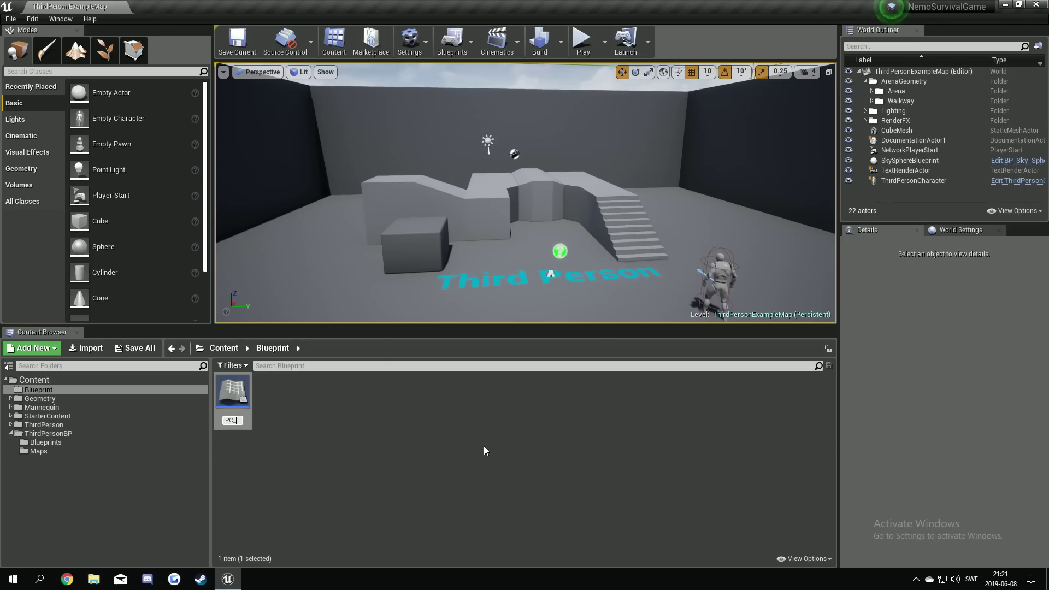
pyautogui.write('NSG')
pyautogui.press('Return')
pyautogui.click(484, 445)
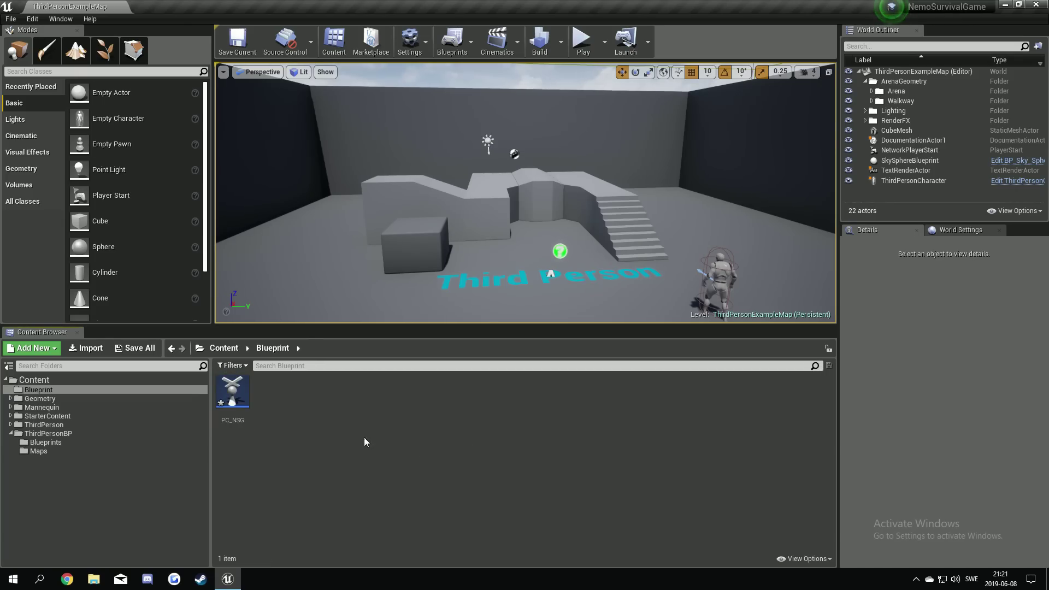
# Create a Blueprint class with Game Mode Base as its parent, named GM_NSG.
pyautogui.rightClick(342, 429)
pyautogui.click(393, 213)
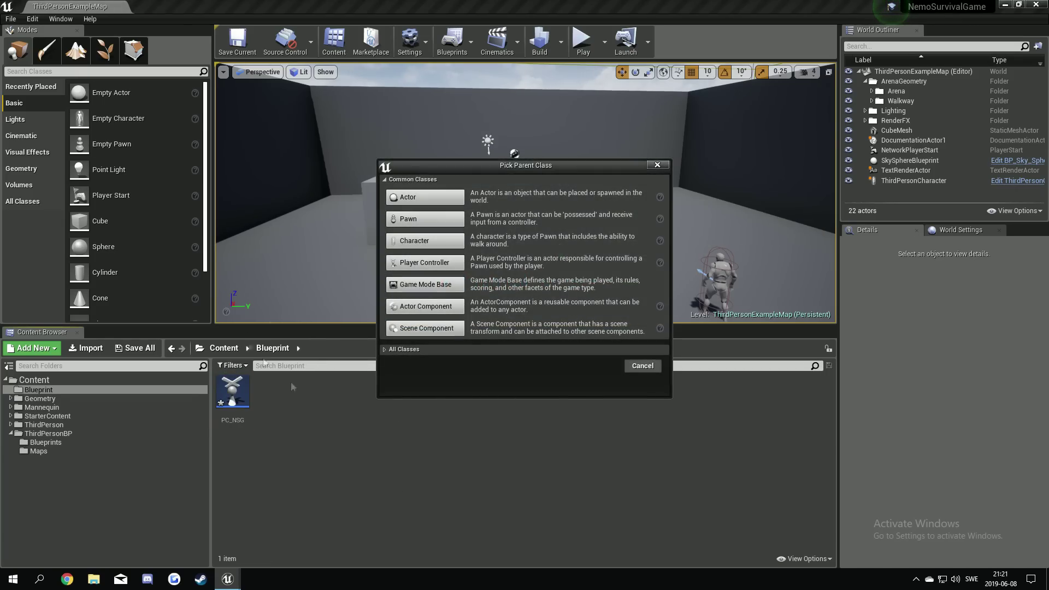
pyautogui.click(456, 284)
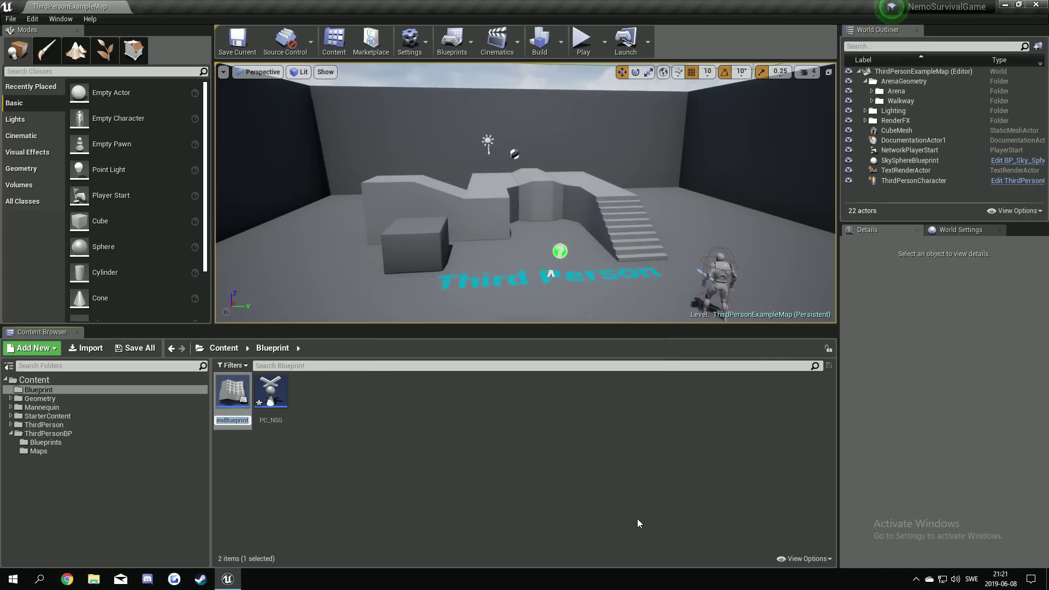
pyautogui.write('GM_NSG')
pyautogui.press('Return')
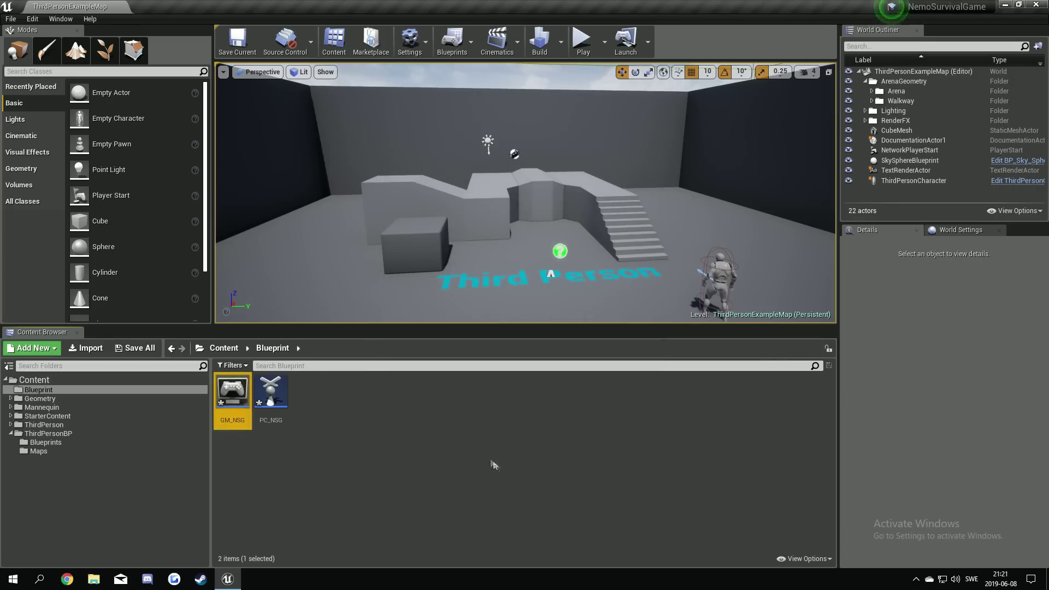
# Create a Blueprint class with Character as its parent, named Master_Character.
pyautogui.rightClick(454, 447)
pyautogui.click(469, 236)
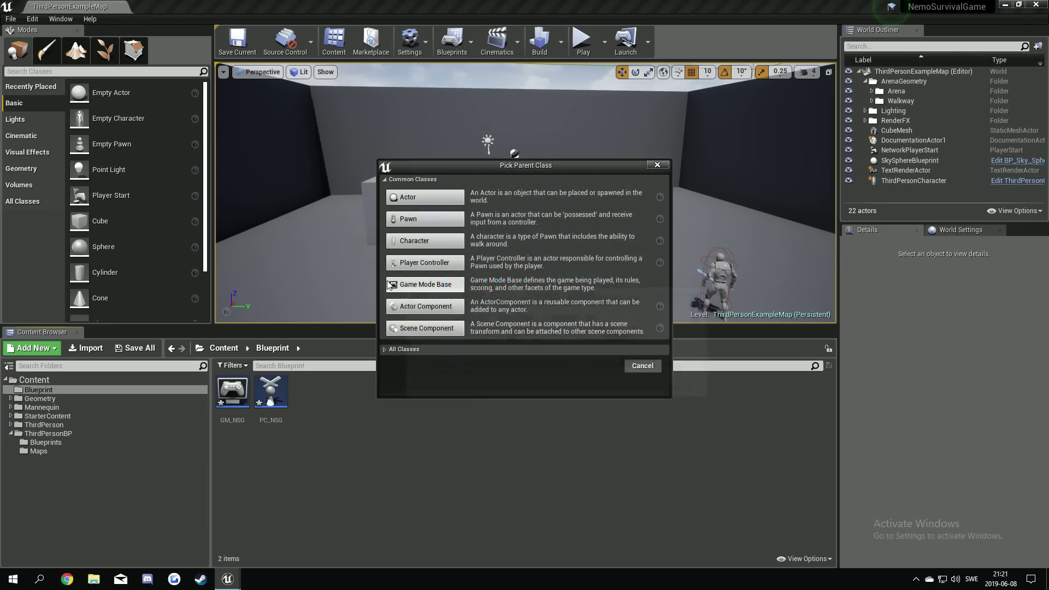
pyautogui.click(416, 241)
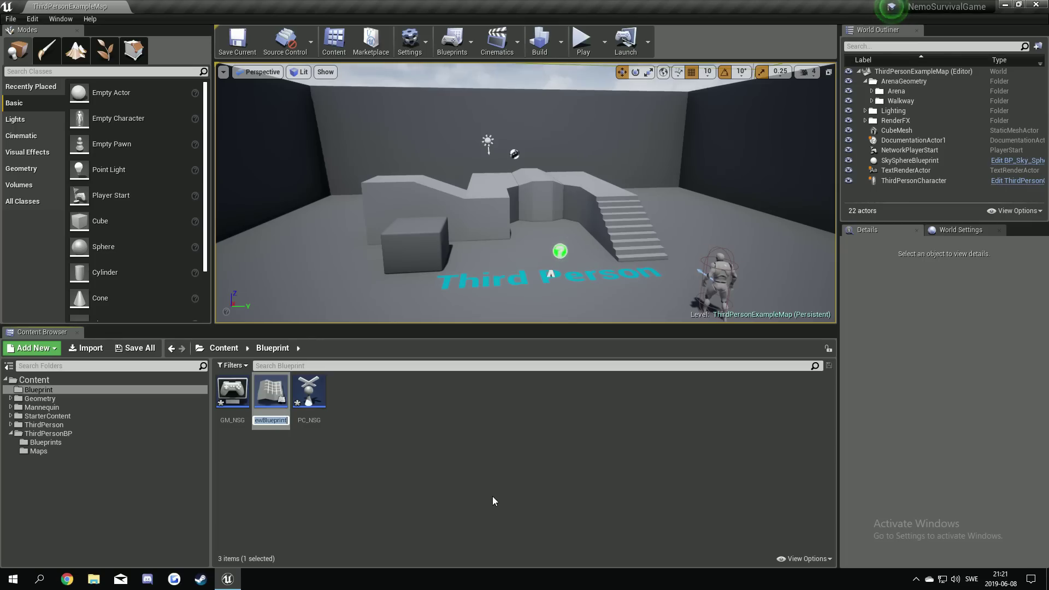
pyautogui.write('Master')
pyautogui.write('_Cha')
pyautogui.write('racter')
pyautogui.press('Return')
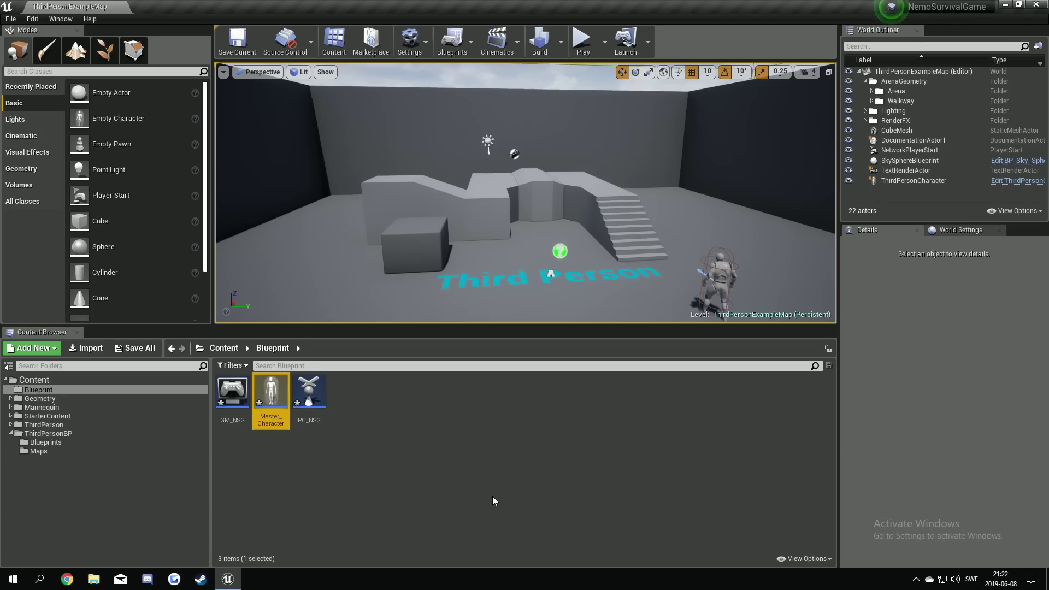
# Create a Blueprint class with Actor Component as its parent, named Player_Component.
pyautogui.rightClick(349, 435)
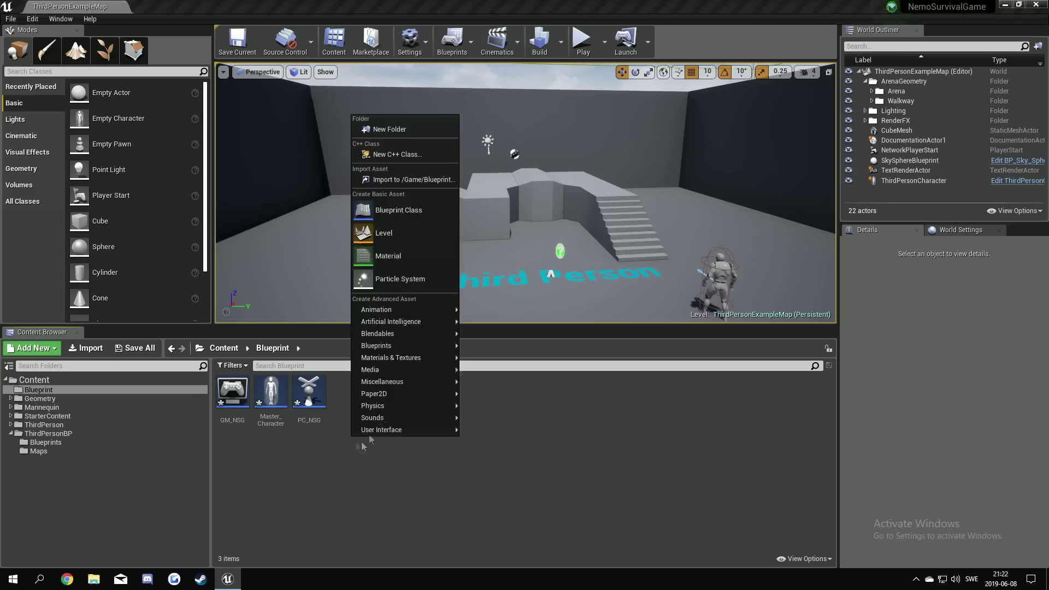
pyautogui.click(399, 212)
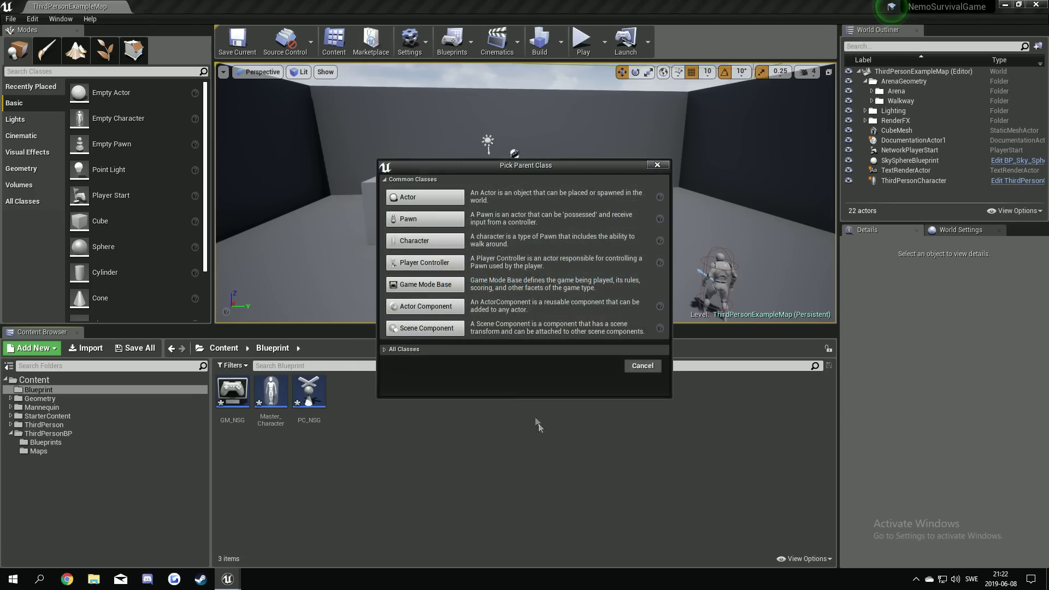
pyautogui.click(446, 311)
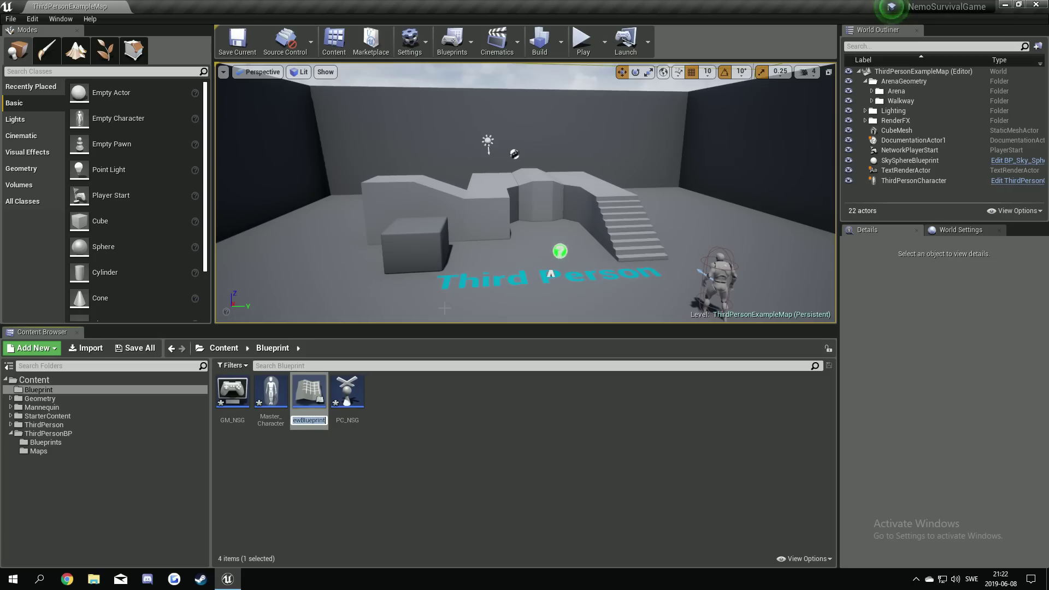
pyautogui.write('Player_')
pyautogui.write('Component')
pyautogui.press('Return')
pyautogui.click(389, 472)
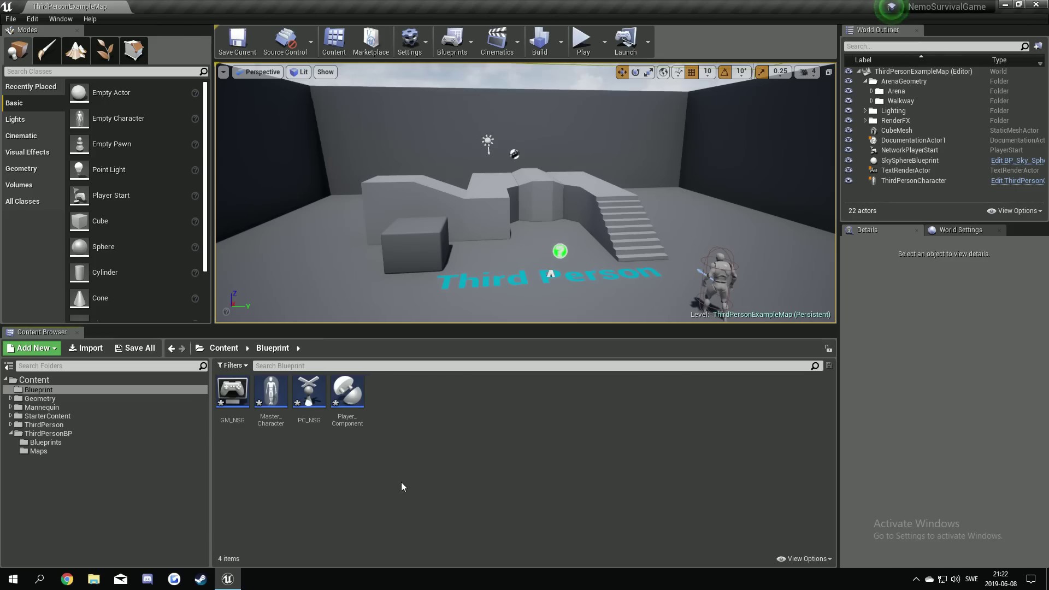
# Create a Blueprint class in the Blueprint folder with GameInstance as its parent, named GI_NSG.
pyautogui.rightClick(402, 486)
pyautogui.click(410, 252)
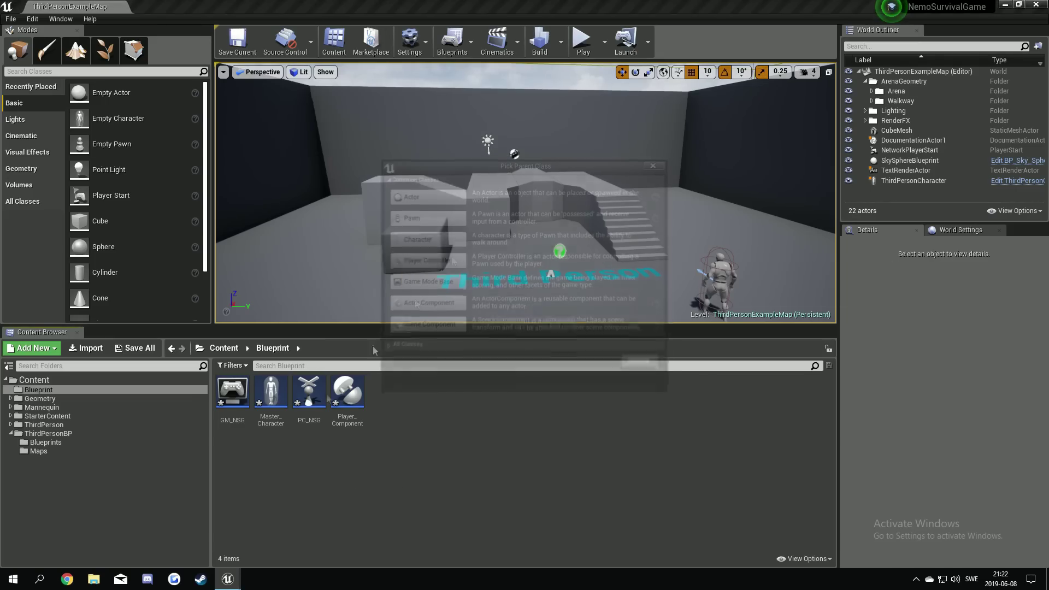
pyautogui.click(393, 350)
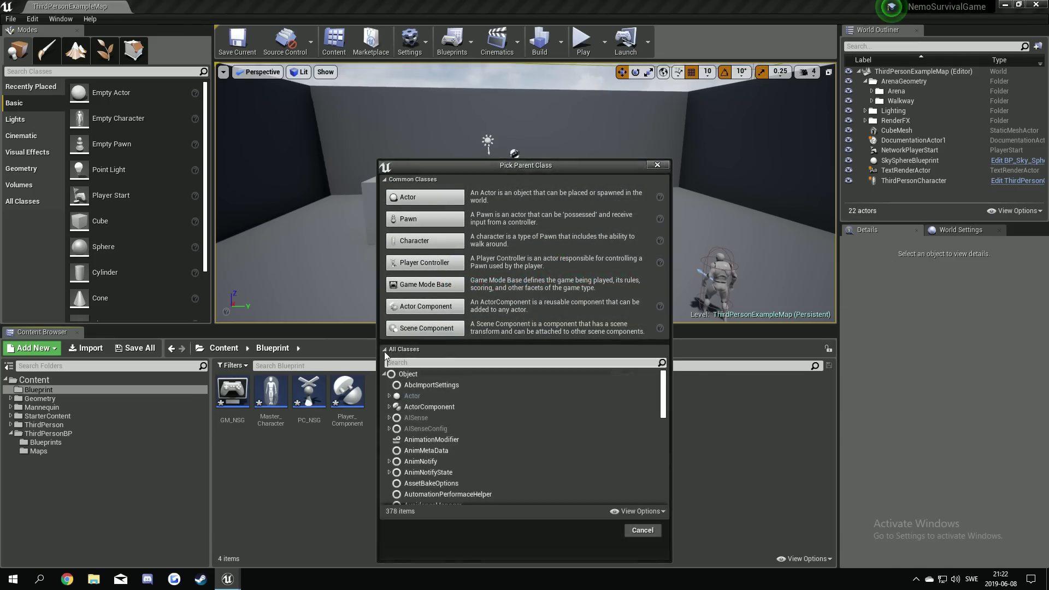
pyautogui.write('instance')
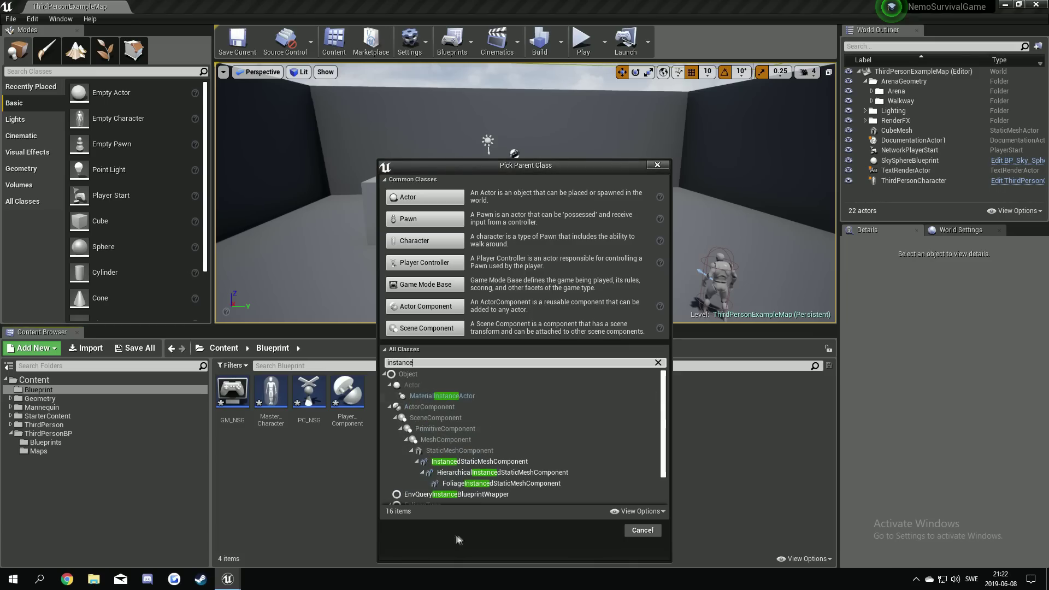
pyautogui.scroll(-2, 481, 446)
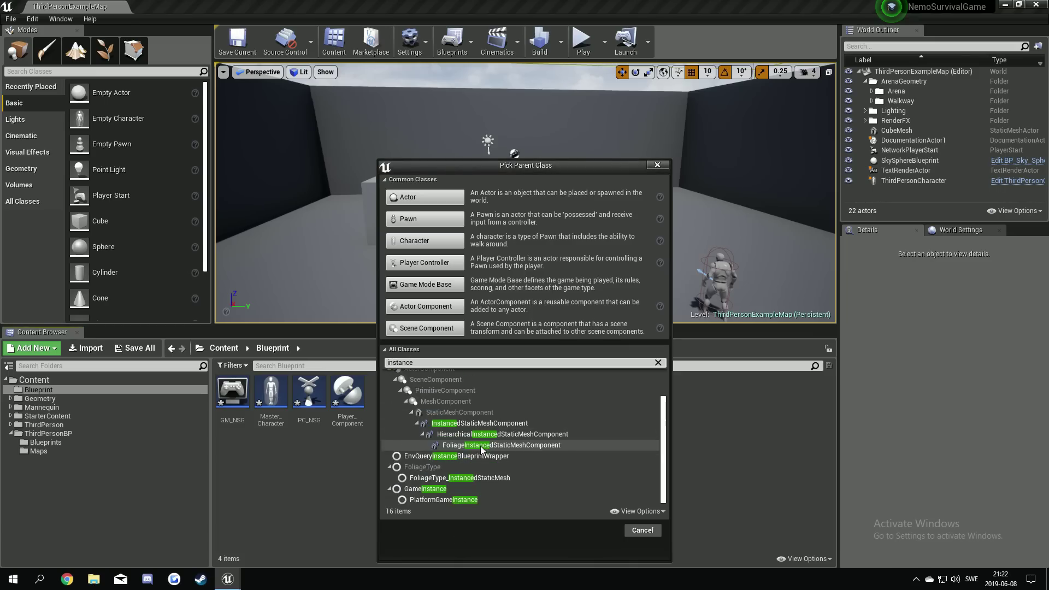
pyautogui.click(453, 489)
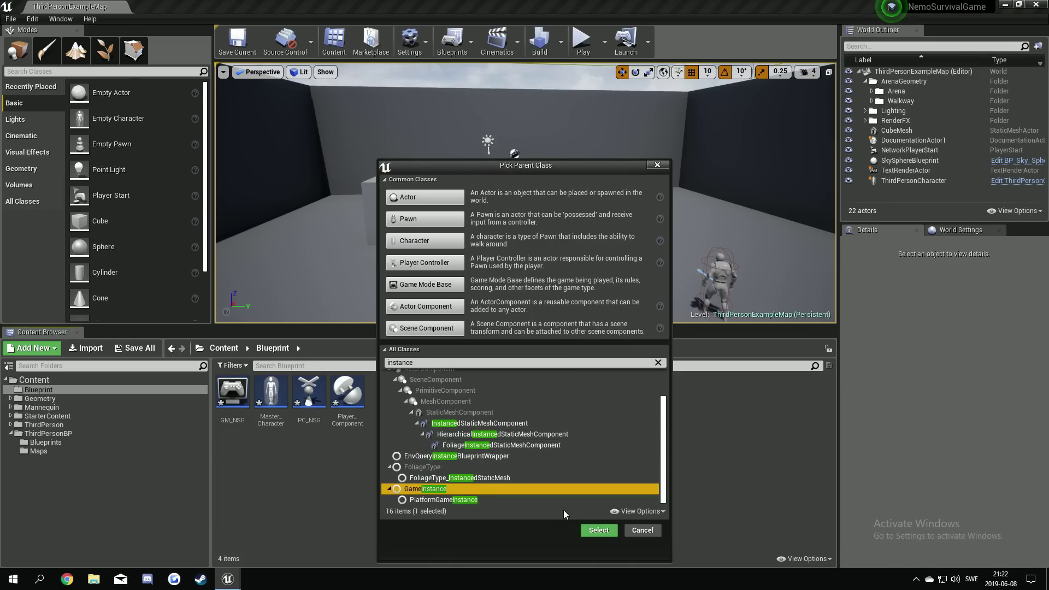
pyautogui.click(583, 532)
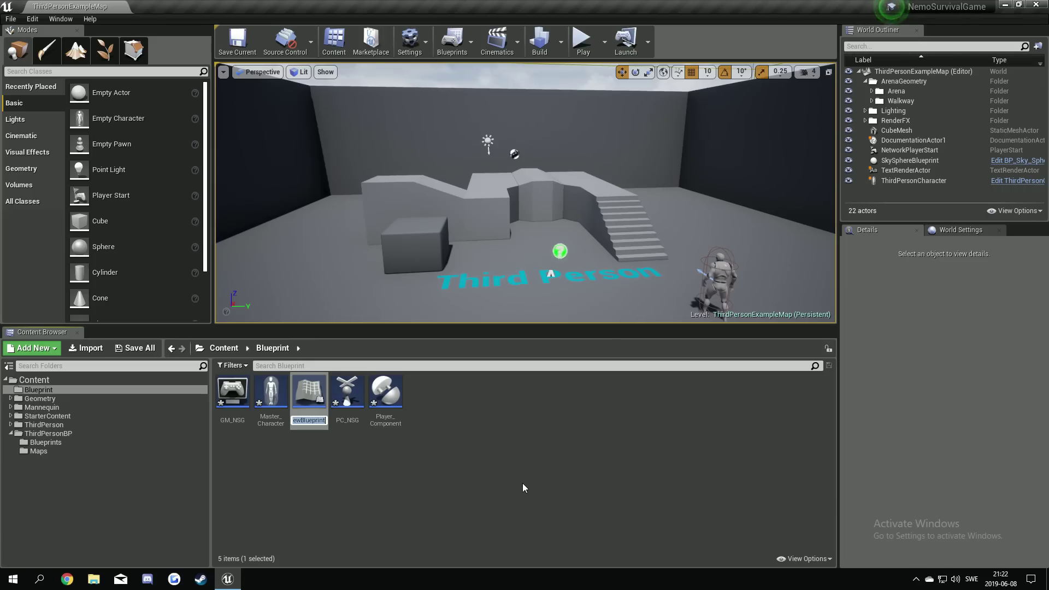
pyautogui.write('GI_NSG')
pyautogui.press('Return')
pyautogui.click(514, 479)
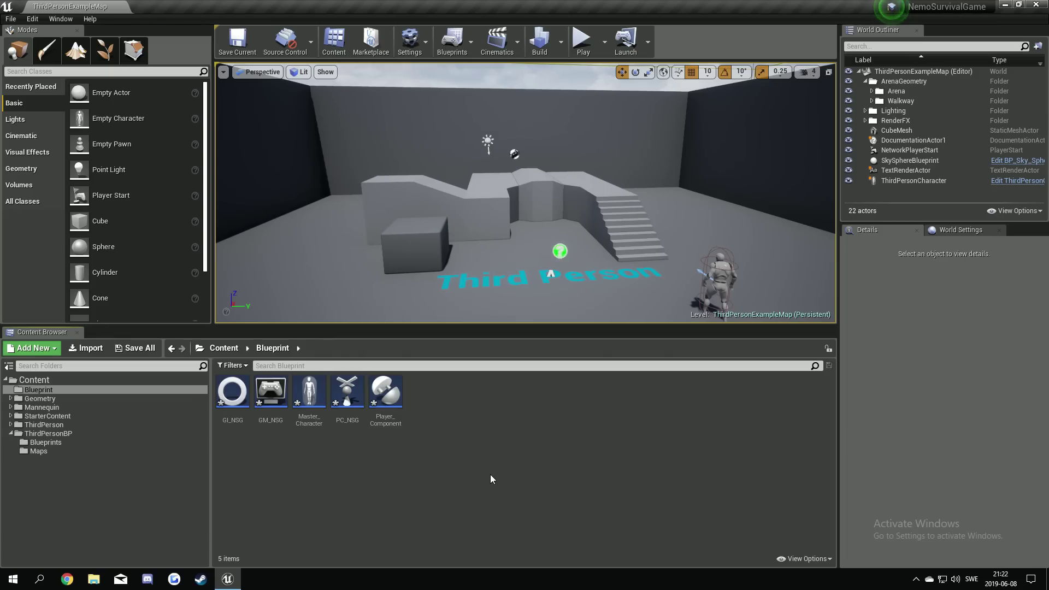
# Save all the new Blueprint classes: GI_NSG, GM_NSG, Master_Character, PC_NSG and Player_Component.
pyautogui.moveTo(250, 404)
pyautogui.moveTo(339, 428)
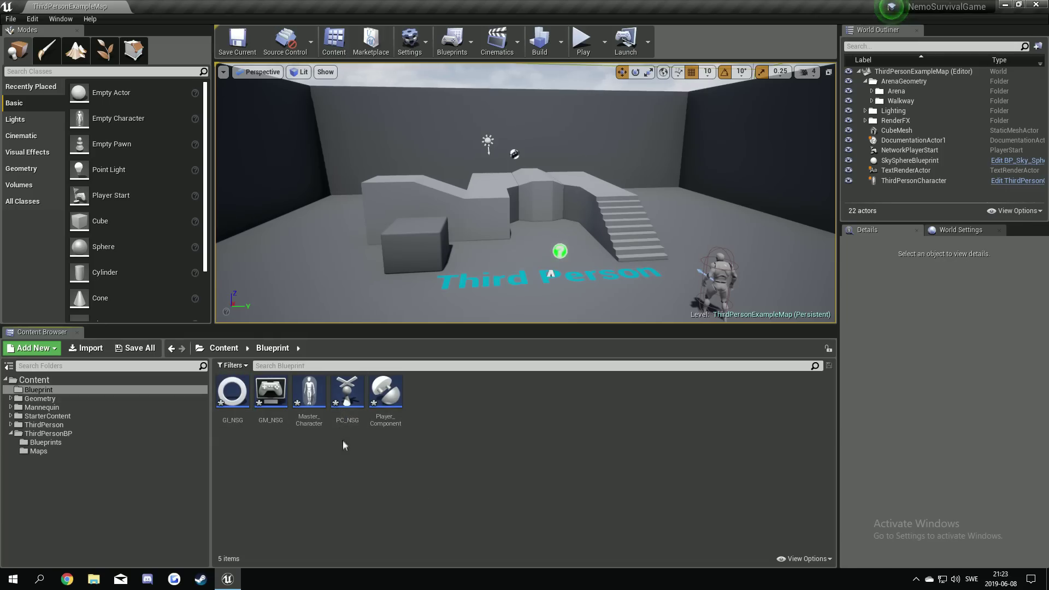
pyautogui.click(137, 348)
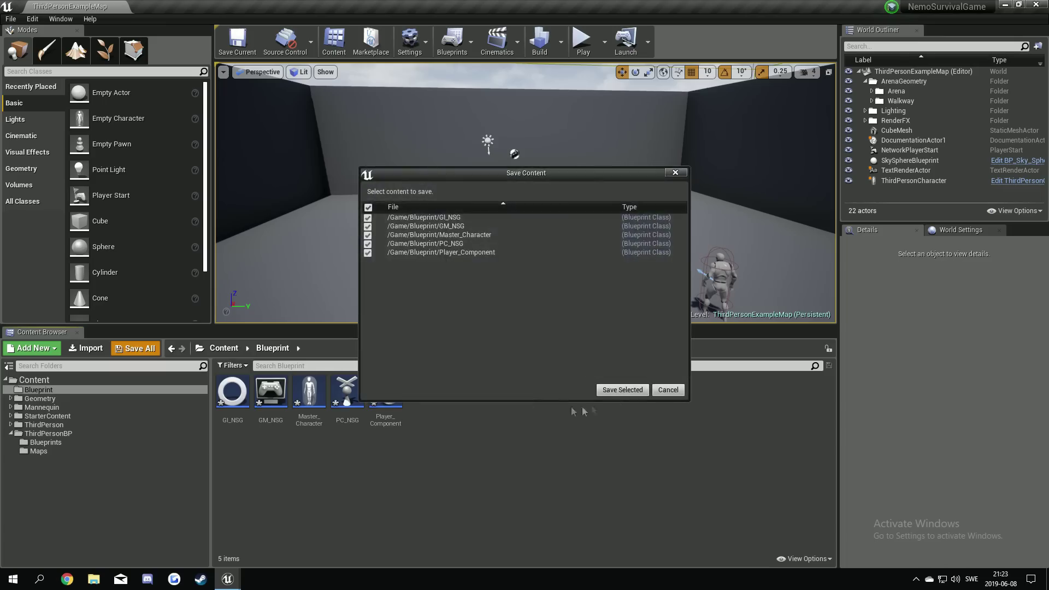
pyautogui.click(621, 388)
# Create a new folder named HUD directly under Content.
pyautogui.click(50, 379)
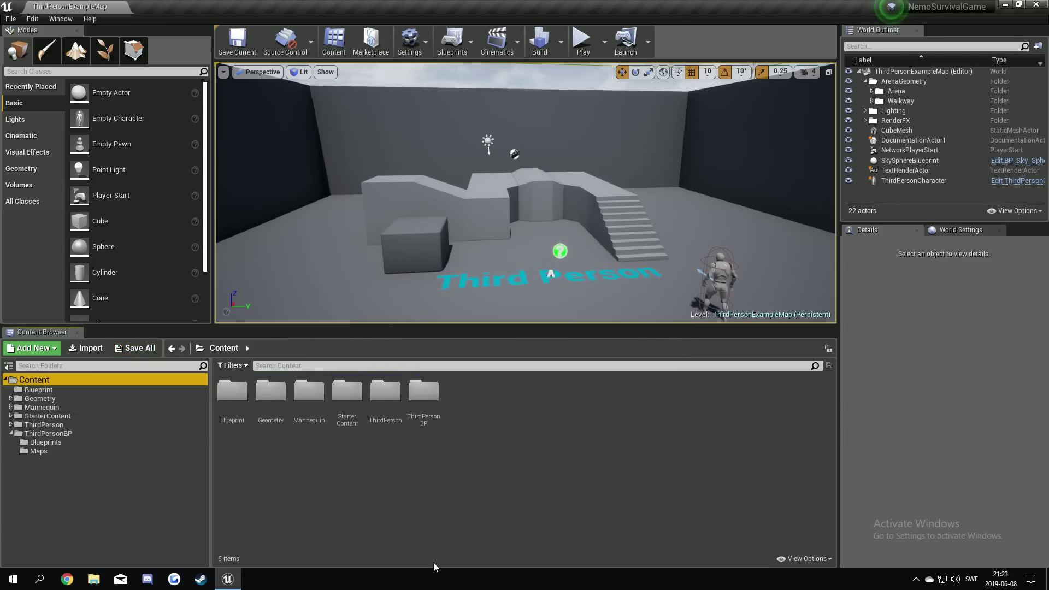
pyautogui.rightClick(392, 483)
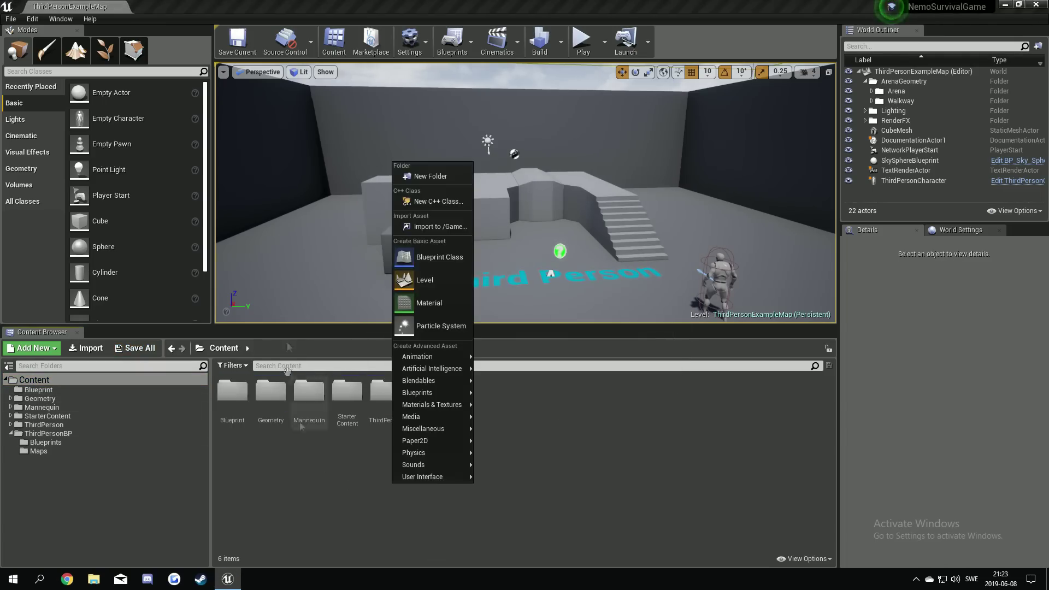
pyautogui.click(419, 179)
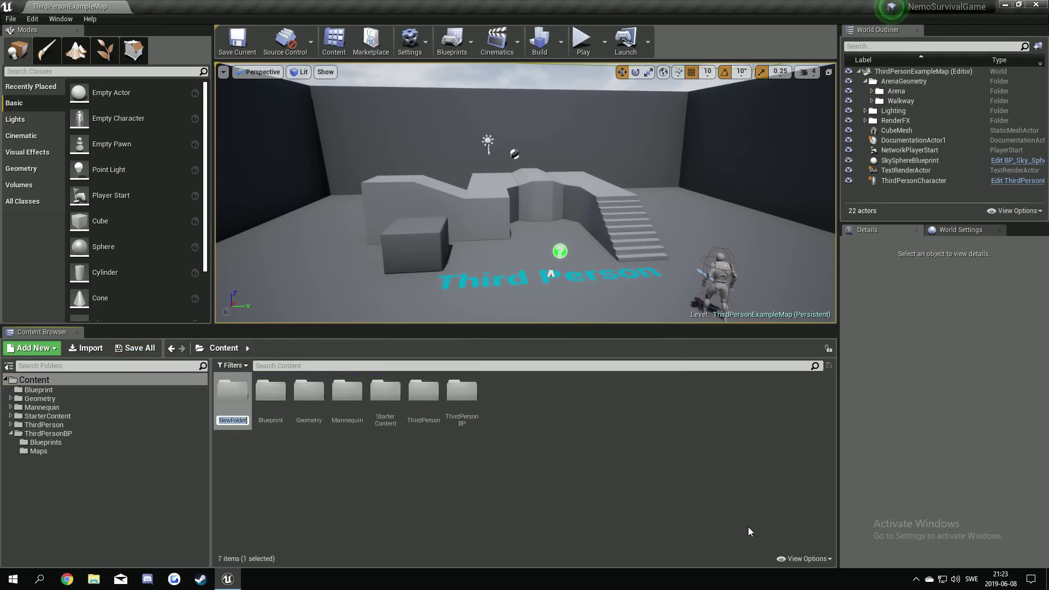
pyautogui.write('HUD')
pyautogui.press('Return')
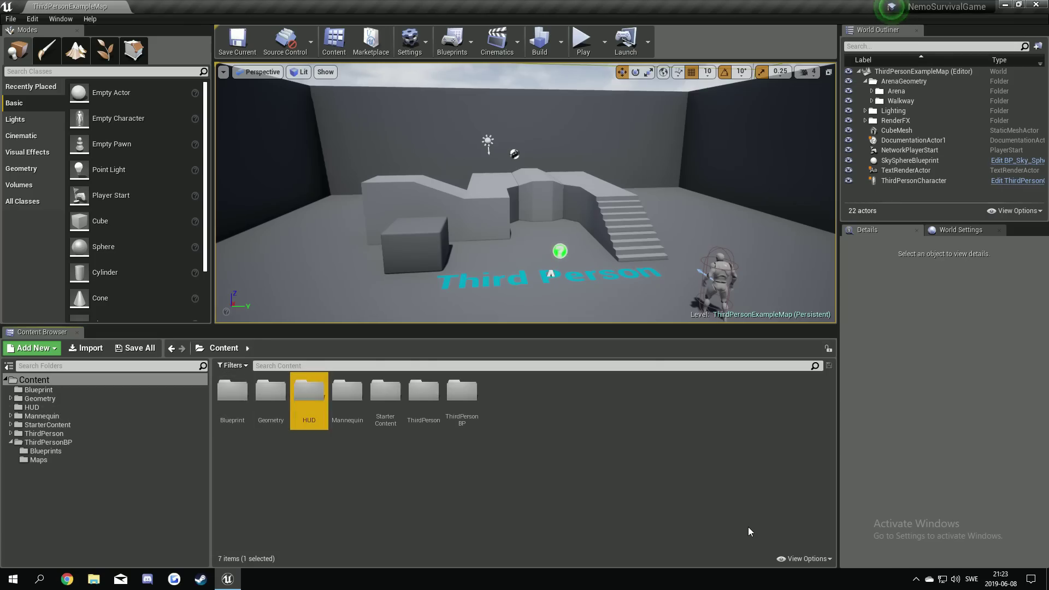
# Create a Widget Blueprint named WB_MainMenu inside the HUD folder.
pyautogui.doubleClick(309, 396)
pyautogui.rightClick(295, 421)
pyautogui.moveTo(332, 414)
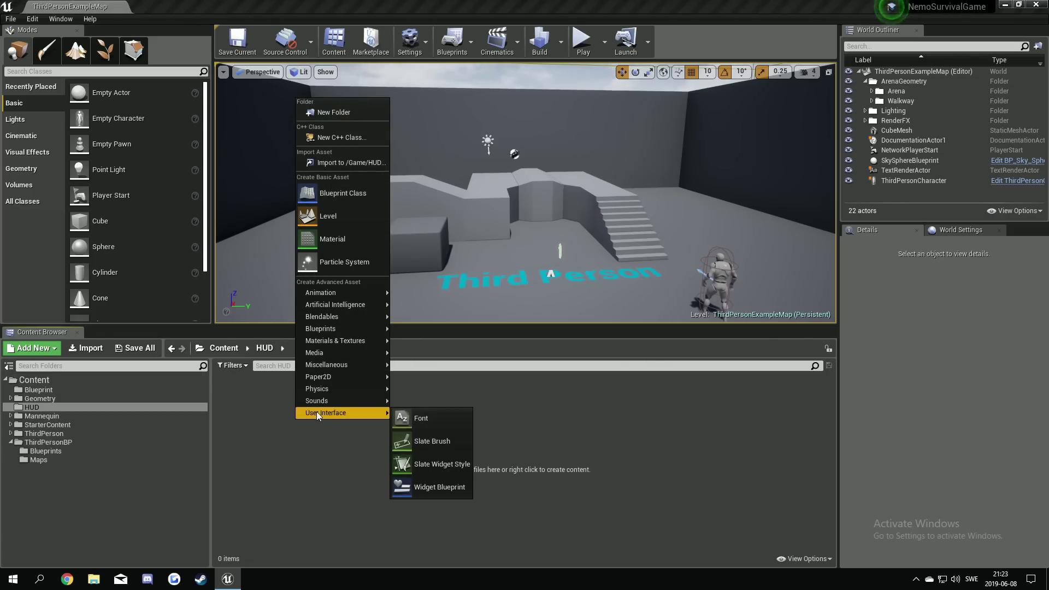
pyautogui.click(441, 492)
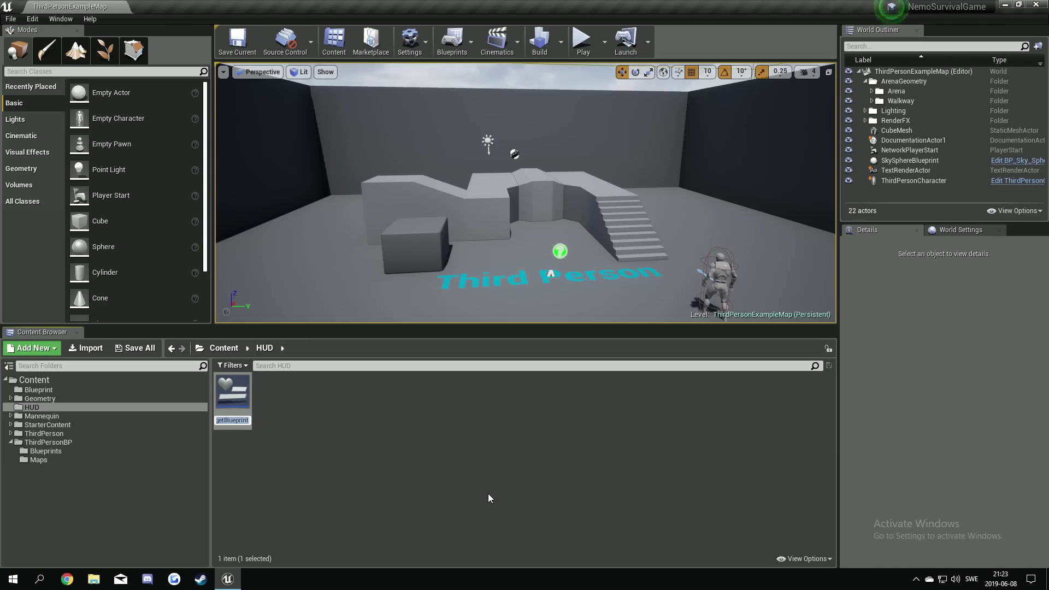
pyautogui.write('WB_MainM')
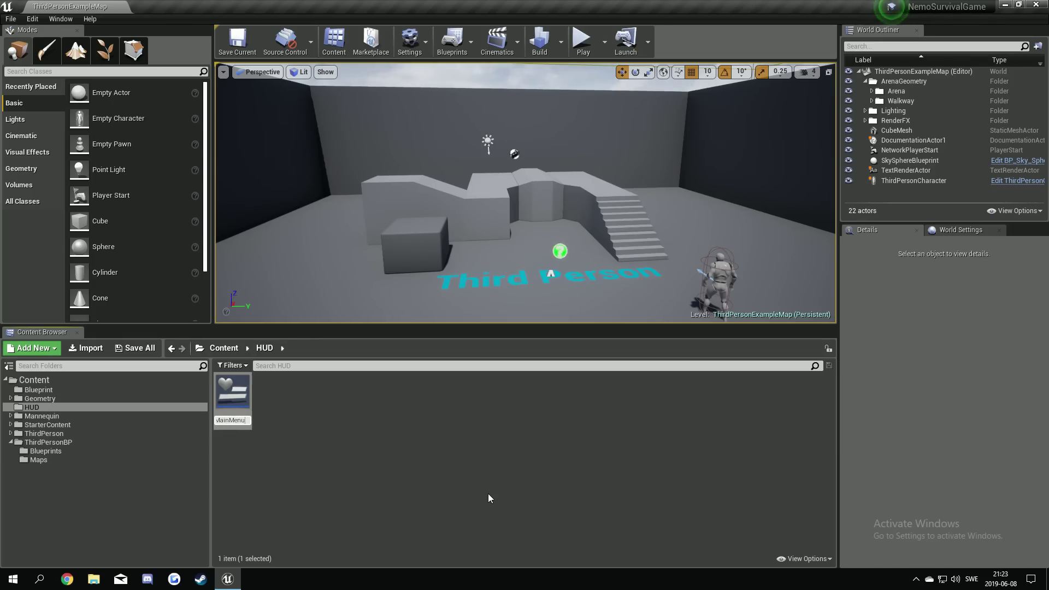
pyautogui.write('enu')
pyautogui.press('Return')
# Create another Widget Blueprint in the HUD folder, named WB_PlayerHUD.
pyautogui.rightClick(350, 426)
pyautogui.moveTo(388, 419)
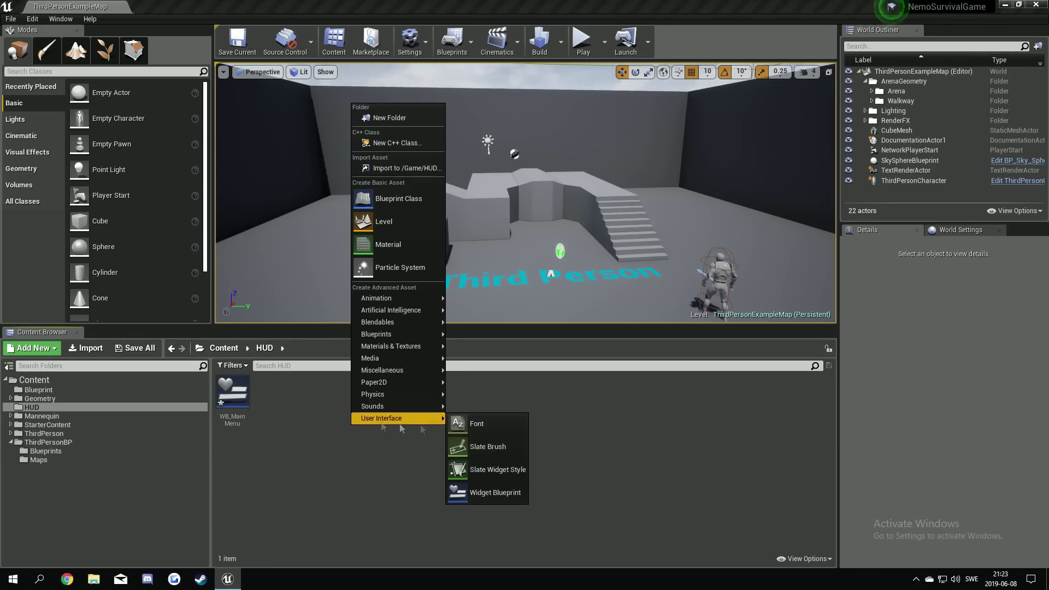
pyautogui.click(505, 496)
pyautogui.write('WB_')
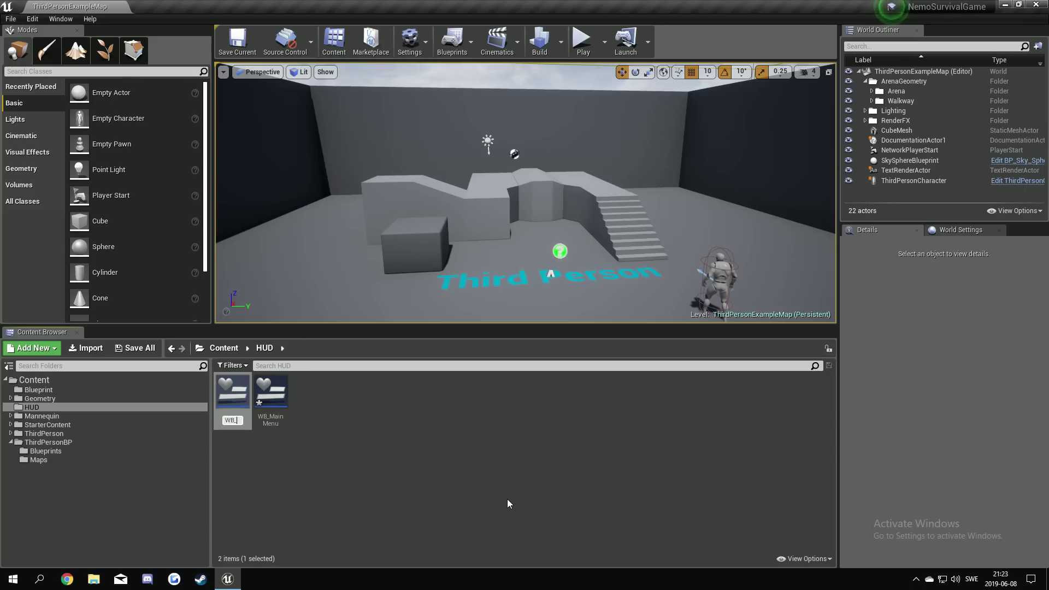
pyautogui.write('PlayerHUD')
pyautogui.press('Return')
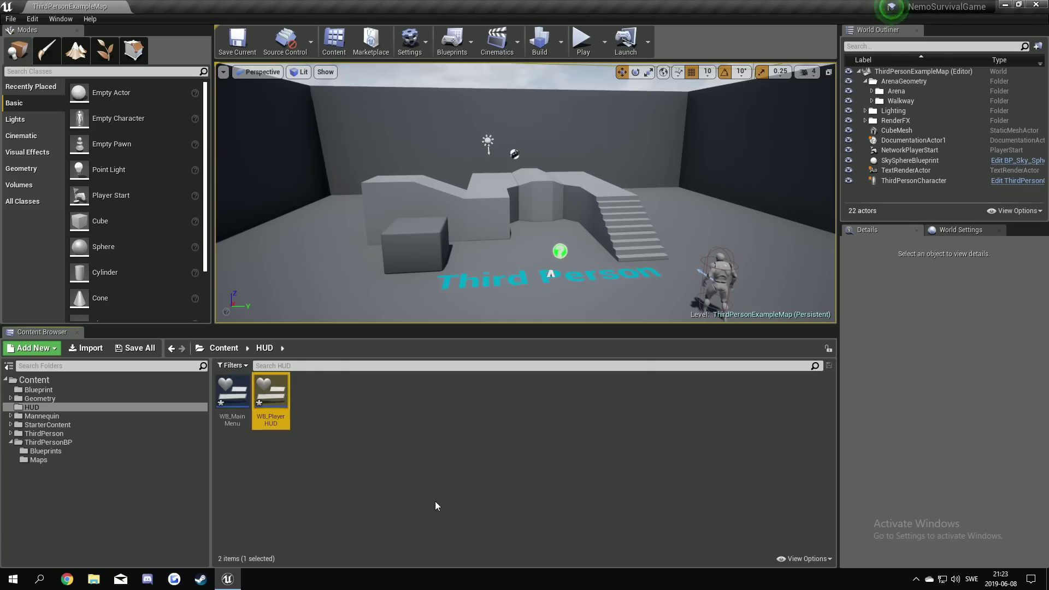
# Save the two new Widget Blueprints, WB_MainMenu and WB_PlayerHUD.
pyautogui.click(435, 502)
pyautogui.click(135, 348)
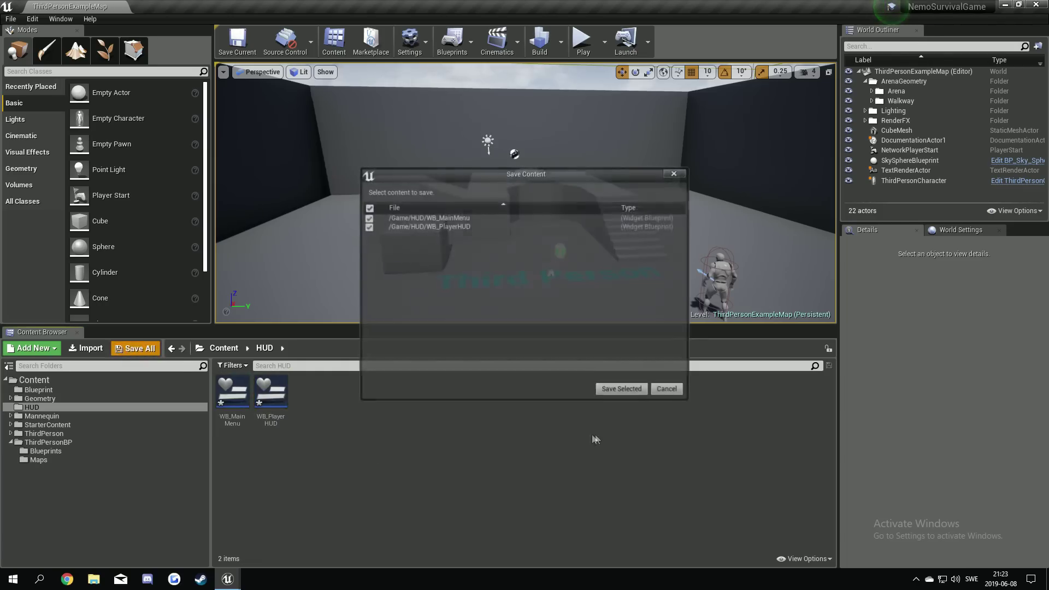
pyautogui.click(622, 390)
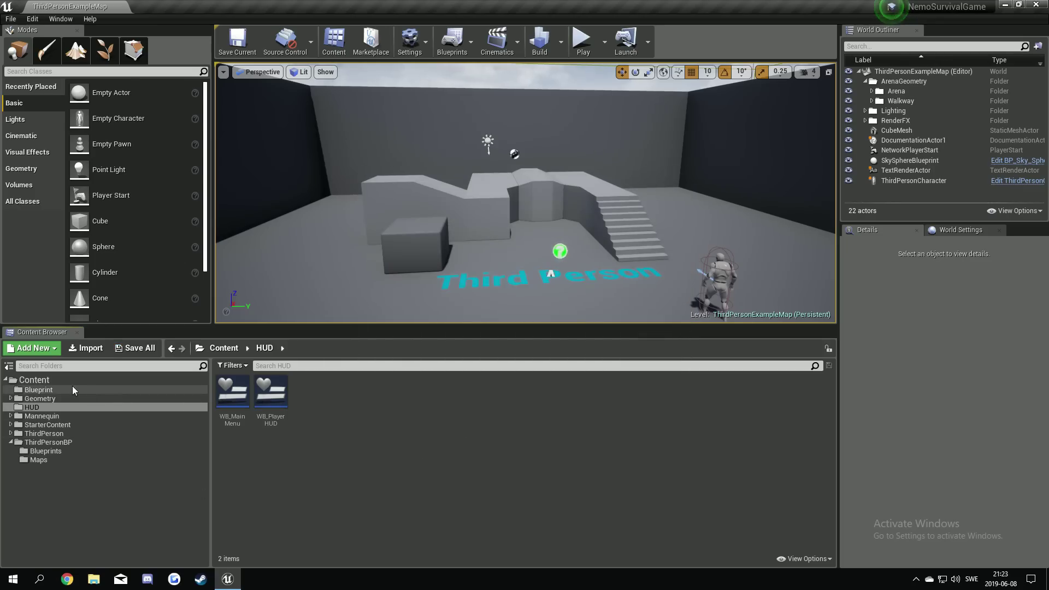
# Create a new folder named Maps directly under Content.
pyautogui.click(57, 379)
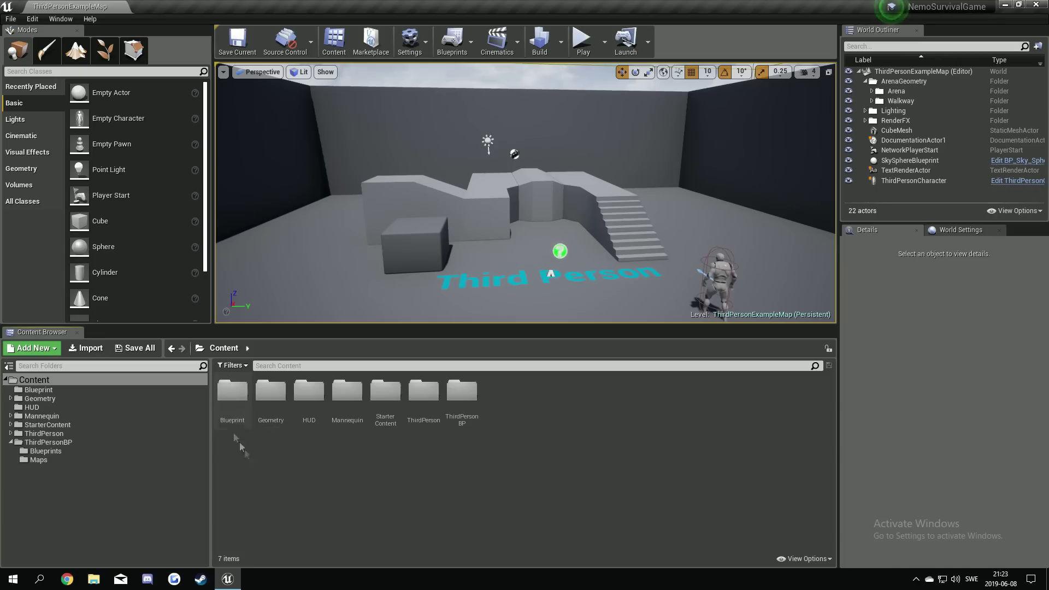
pyautogui.rightClick(313, 478)
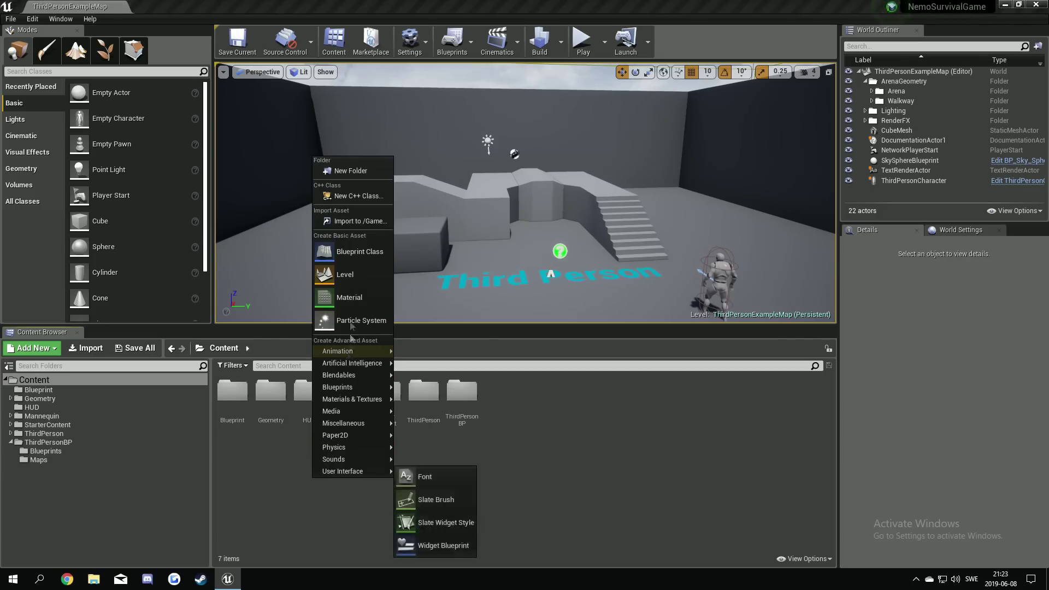
pyautogui.click(355, 175)
pyautogui.write('Maps')
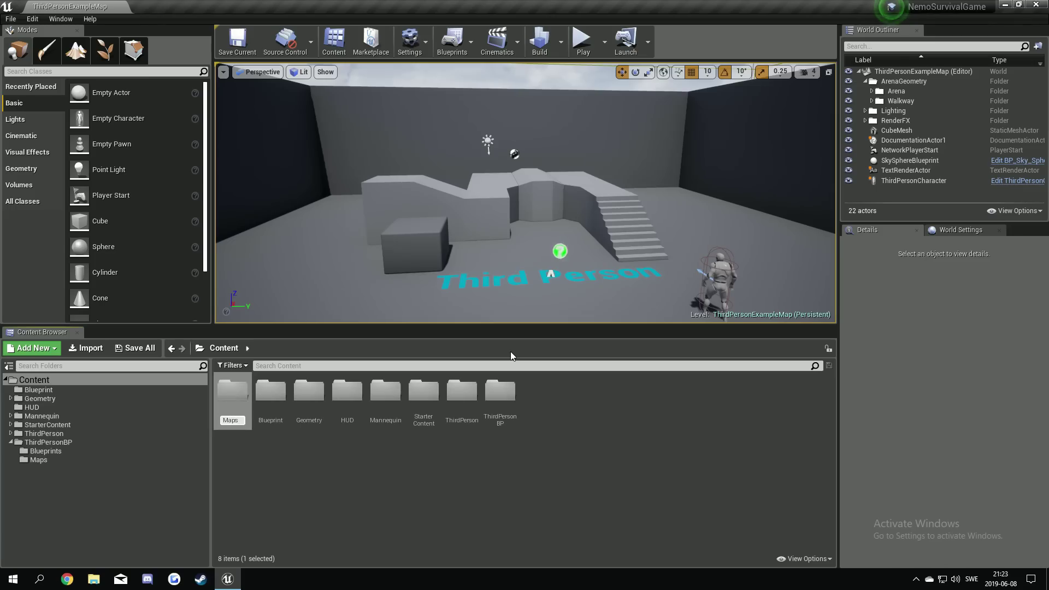
pyautogui.press('Return')
pyautogui.click(417, 506)
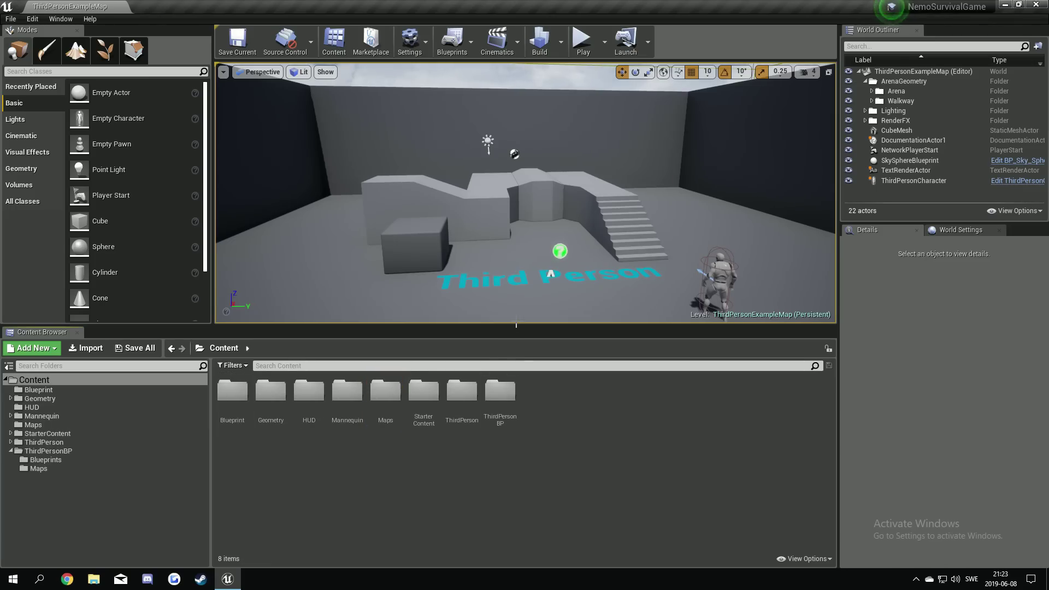
pyautogui.moveTo(518, 327); pyautogui.dragTo(519, 335)
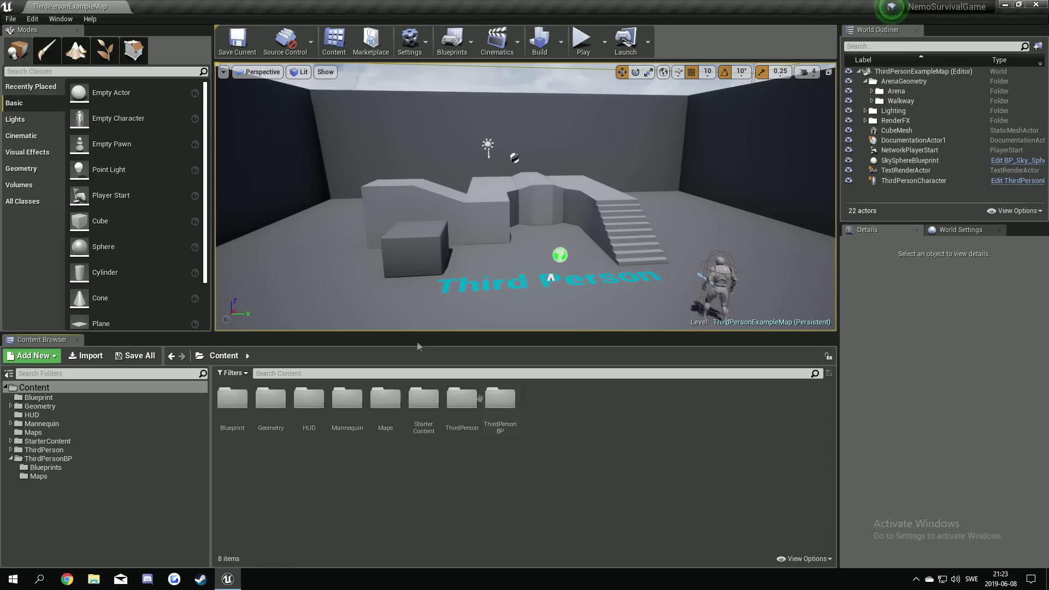
# Set the Game Instance Class to GI_NSG in the project's Maps & Modes settings.
pyautogui.click(32, 20)
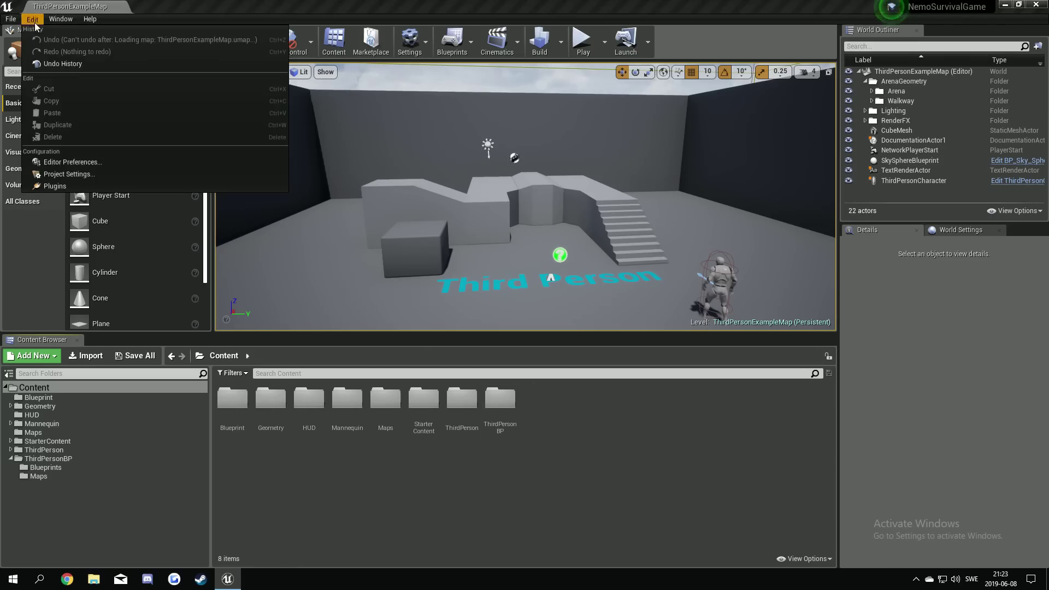
pyautogui.click(87, 174)
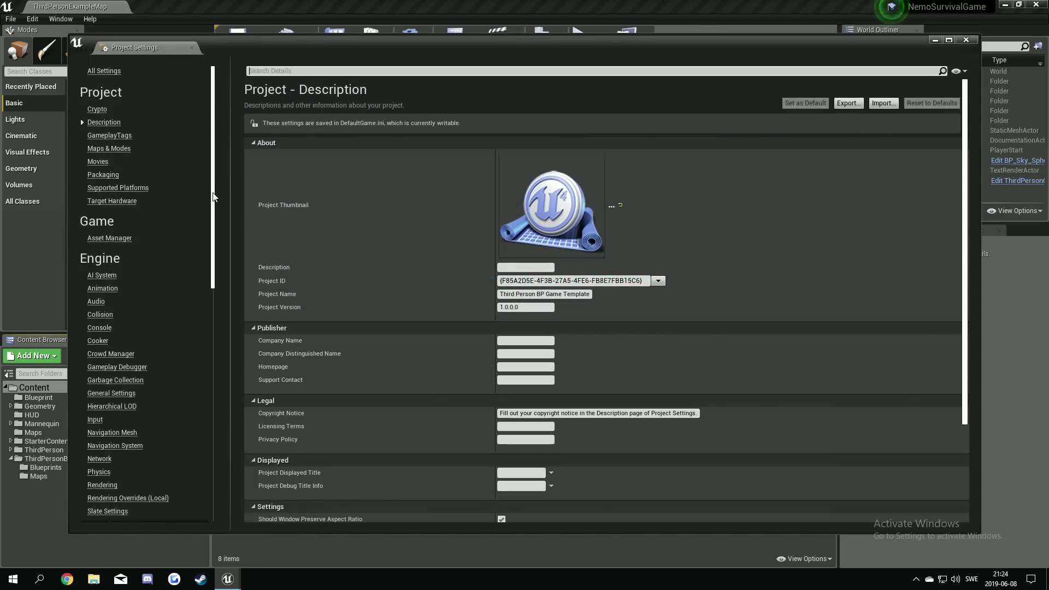
pyautogui.scroll(-1, 213, 200)
pyautogui.click(109, 136)
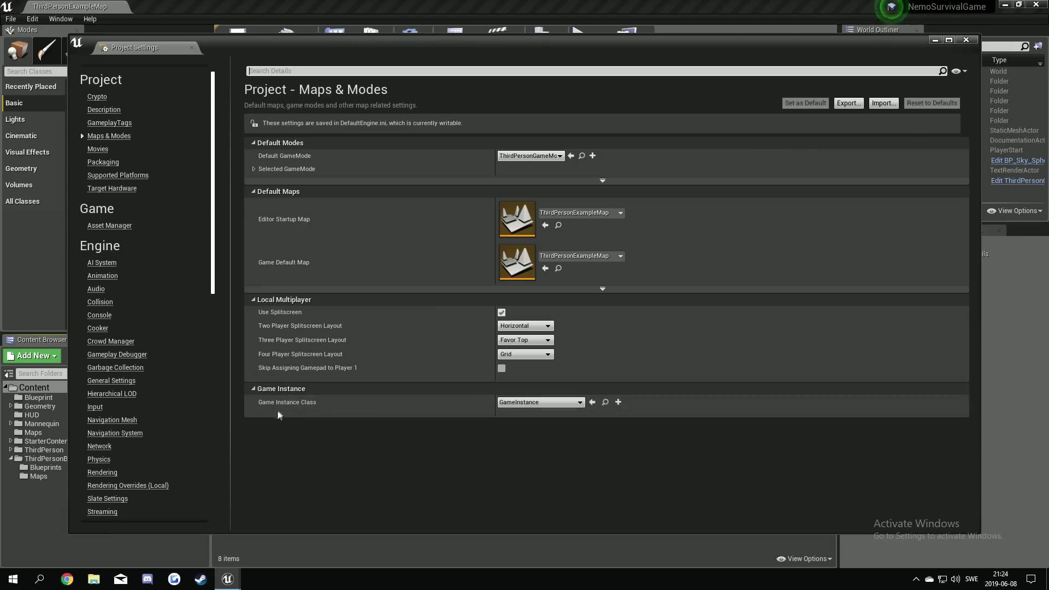
pyautogui.click(540, 403)
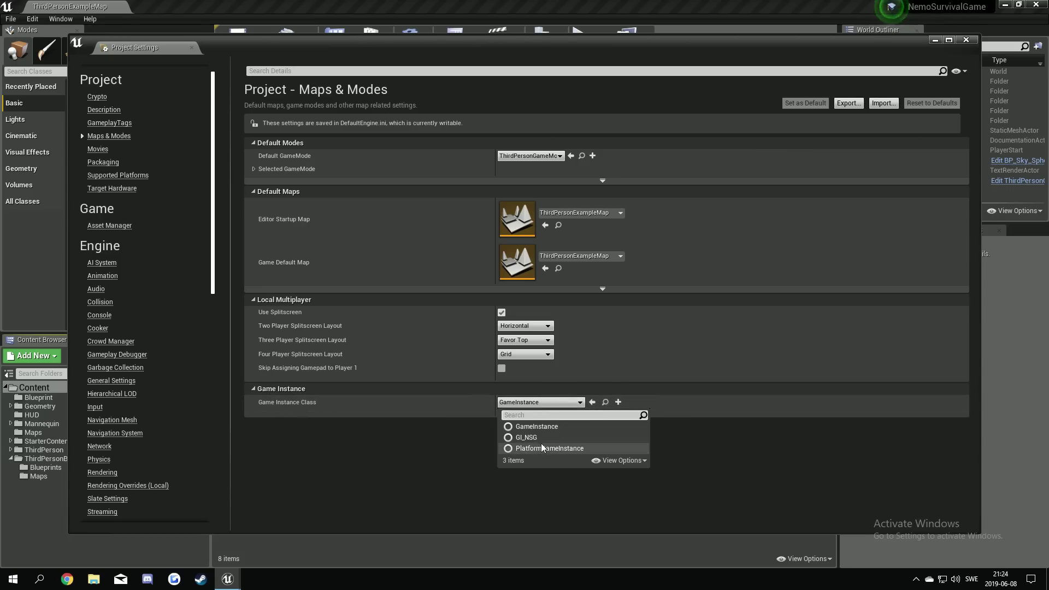
pyautogui.click(526, 437)
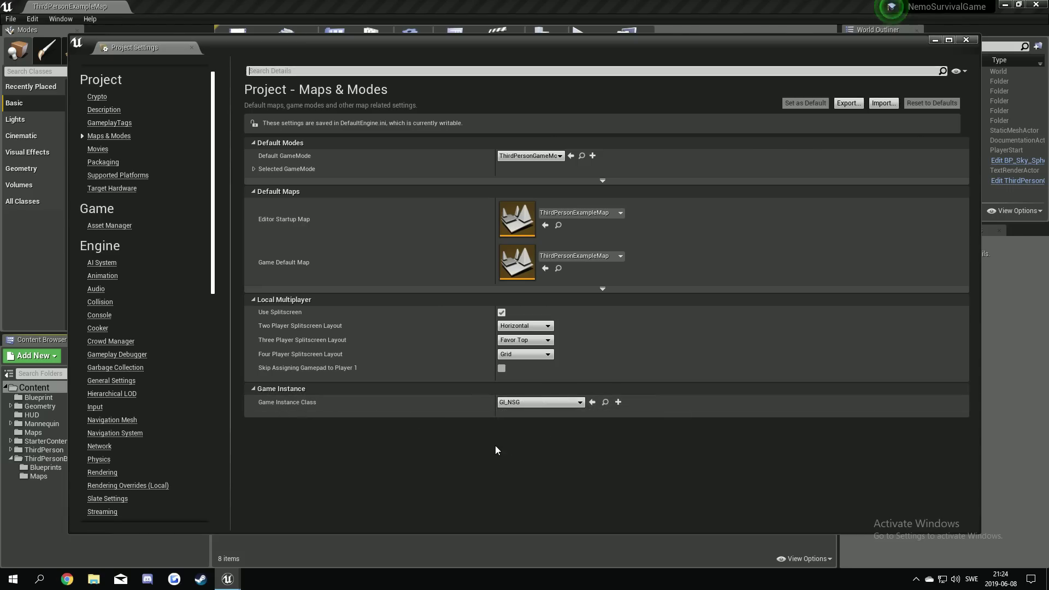
# Expand the advanced Default Modes options and Selected GameMode classes, and set the Default GameMode to GM_NSG.
pyautogui.click(603, 180)
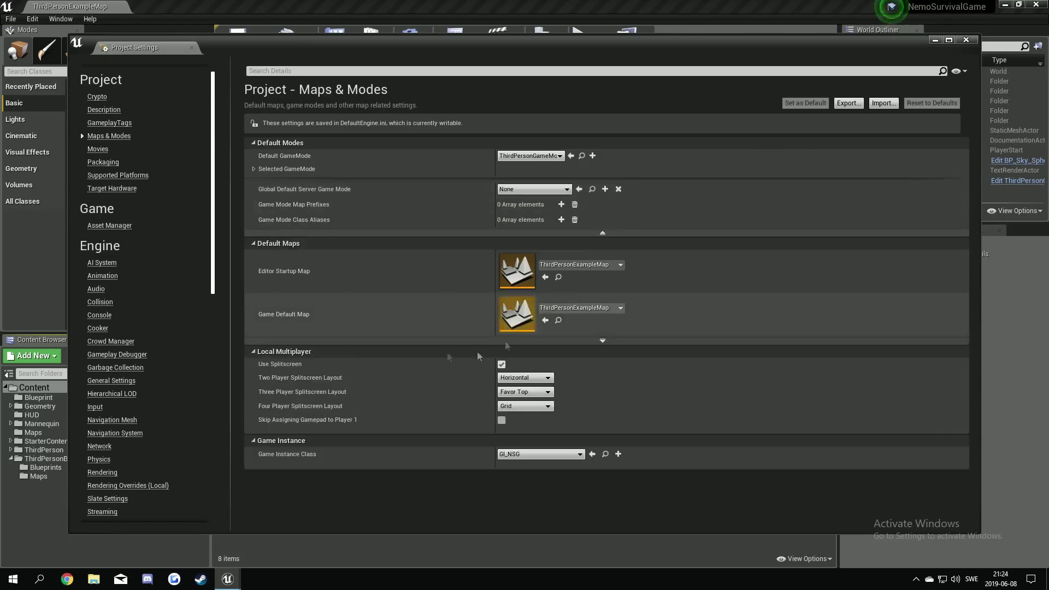
pyautogui.click(253, 169)
pyautogui.click(513, 156)
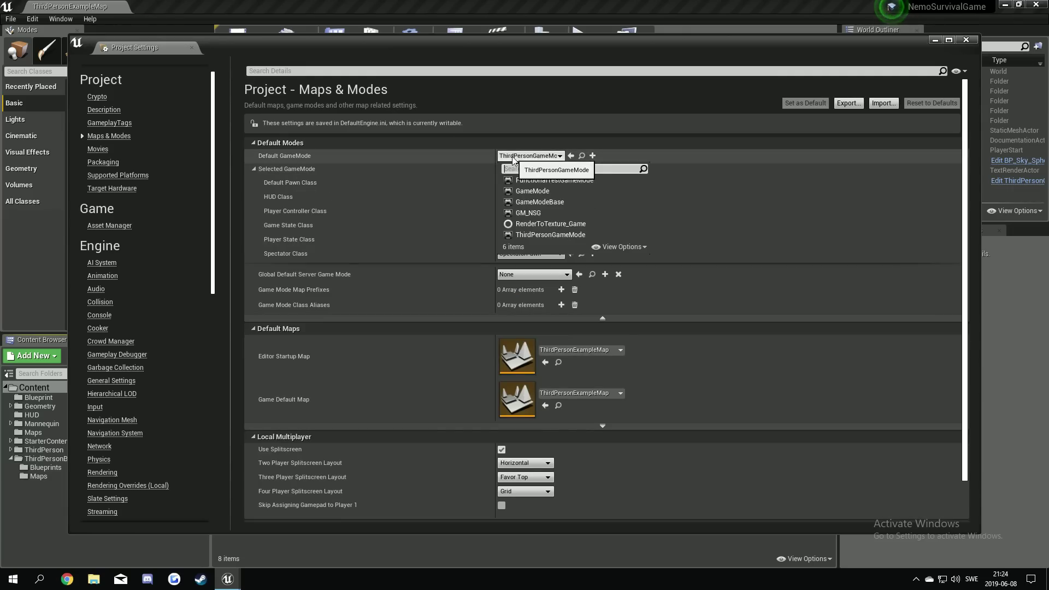
pyautogui.click(528, 212)
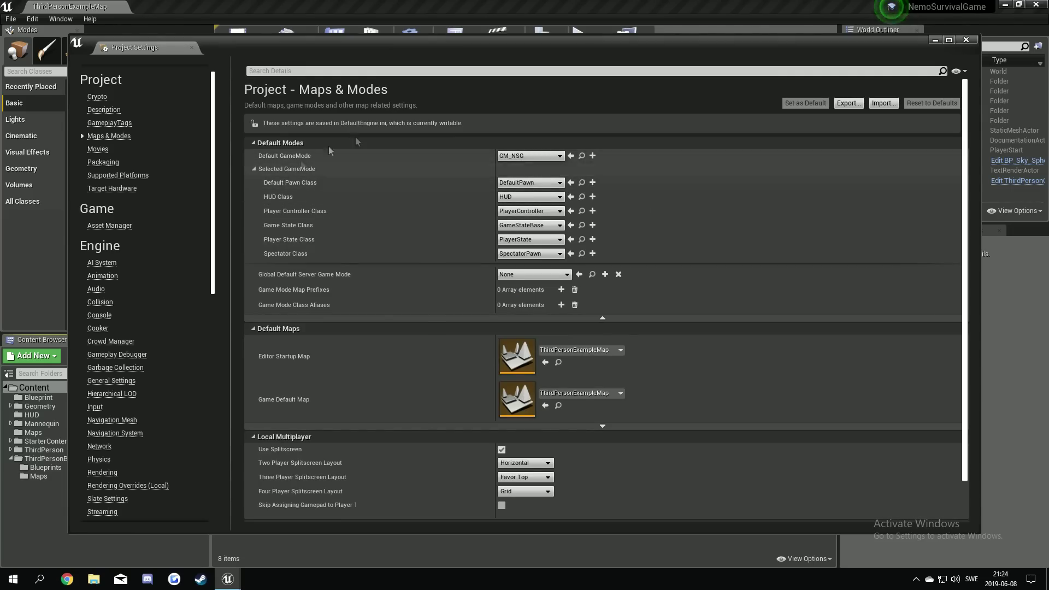
# Set the Default Pawn Class to Master_Character and the Player Controller Class to PC_NSG, and close the Project Settings.
pyautogui.click(533, 183)
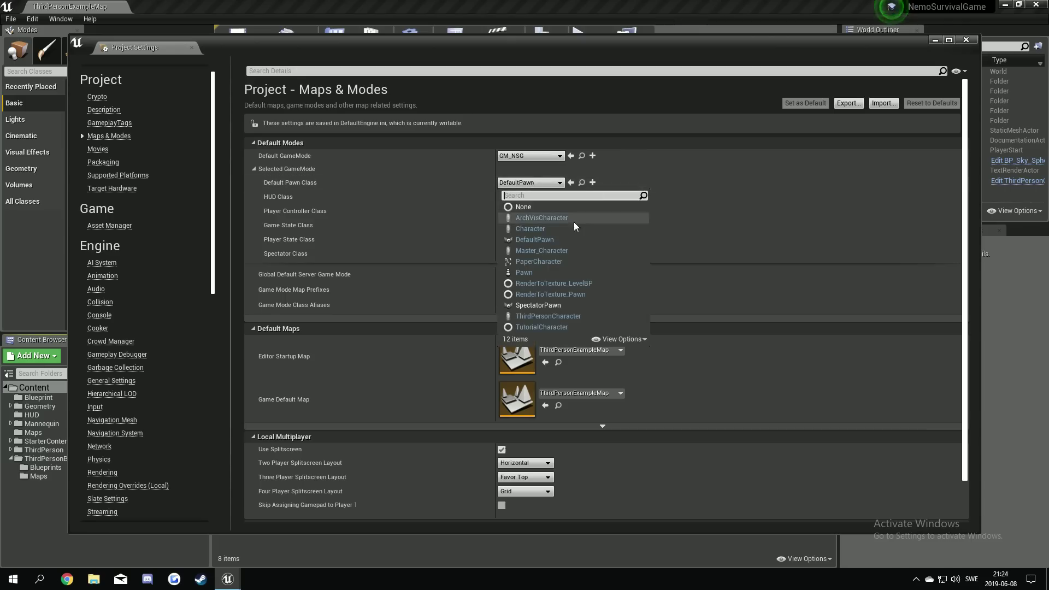
pyautogui.click(541, 251)
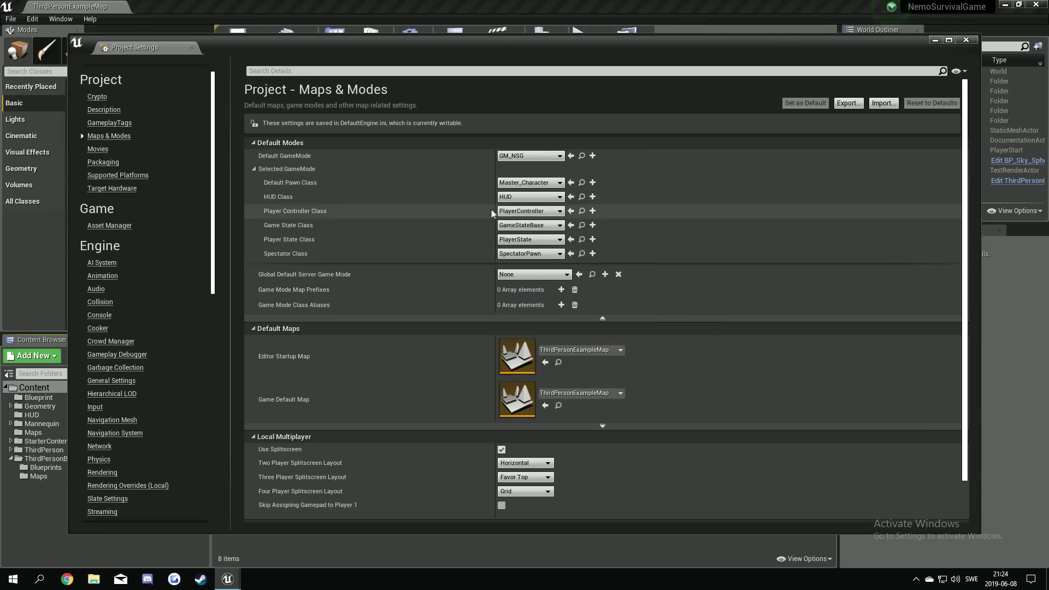
pyautogui.click(529, 211)
pyautogui.click(549, 247)
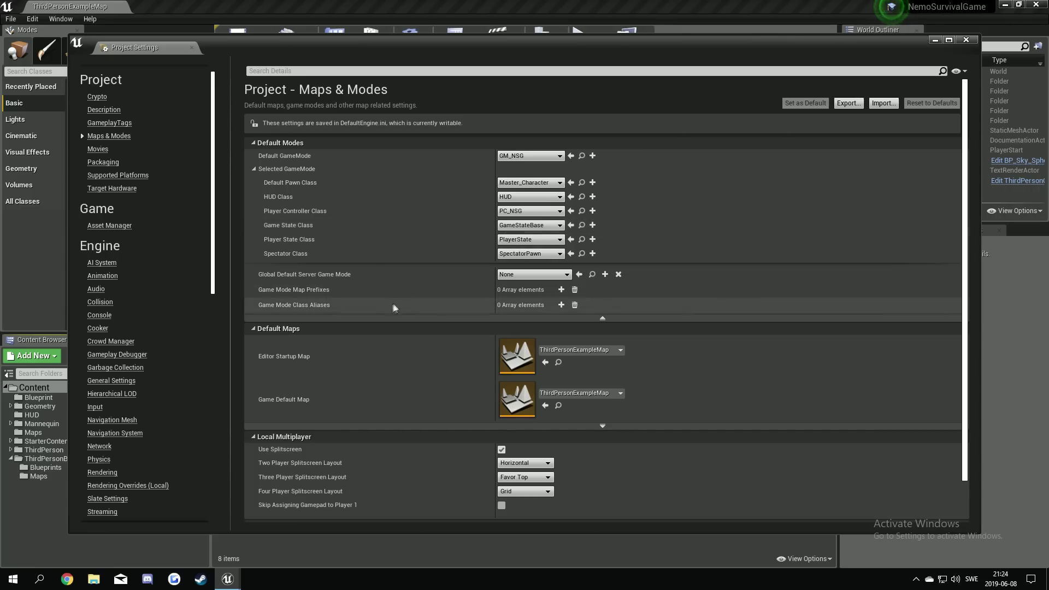
pyautogui.scroll(-2, 412, 333)
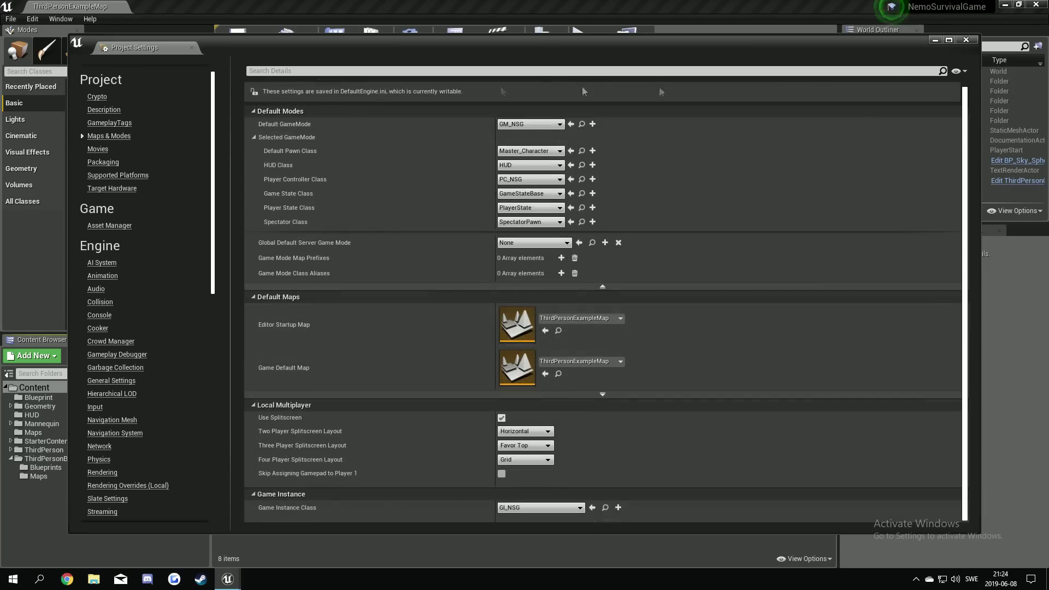
pyautogui.click(967, 40)
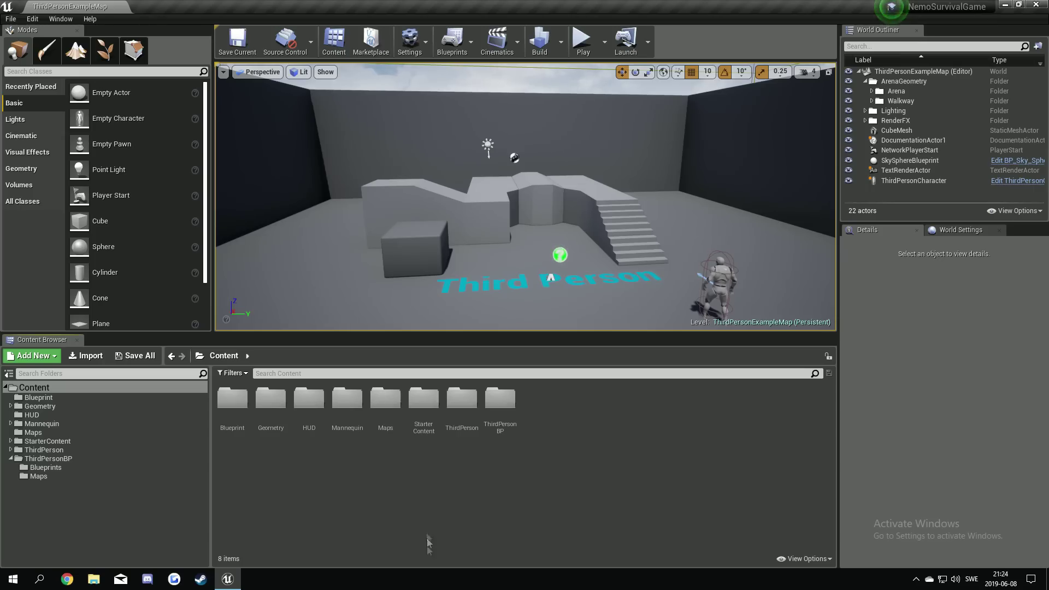
# Open the Maps folder directly under Content.
pyautogui.doubleClick(385, 398)
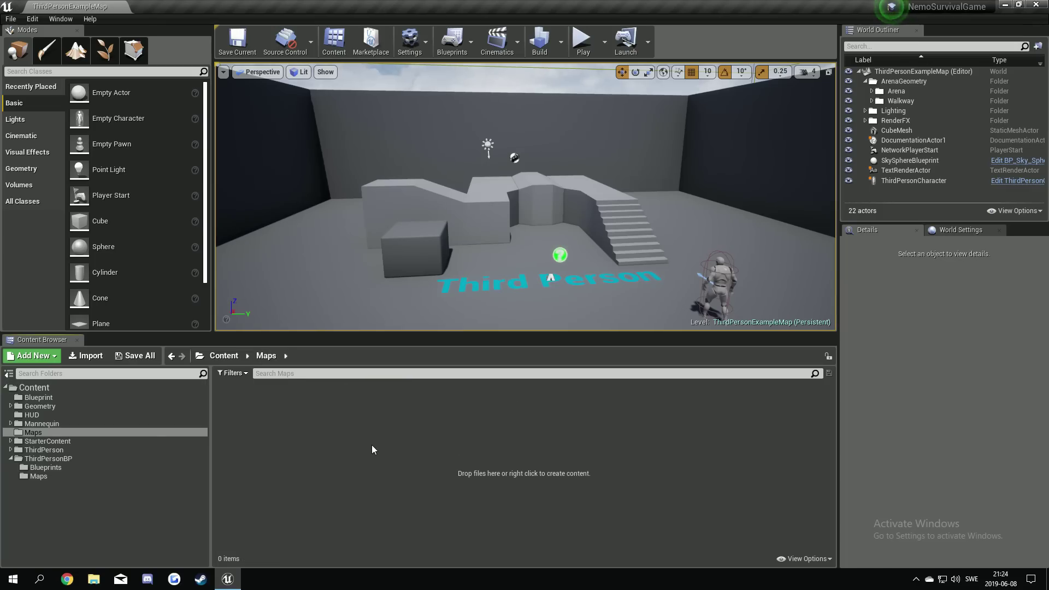
pyautogui.hotkey('ctrl', 'n')
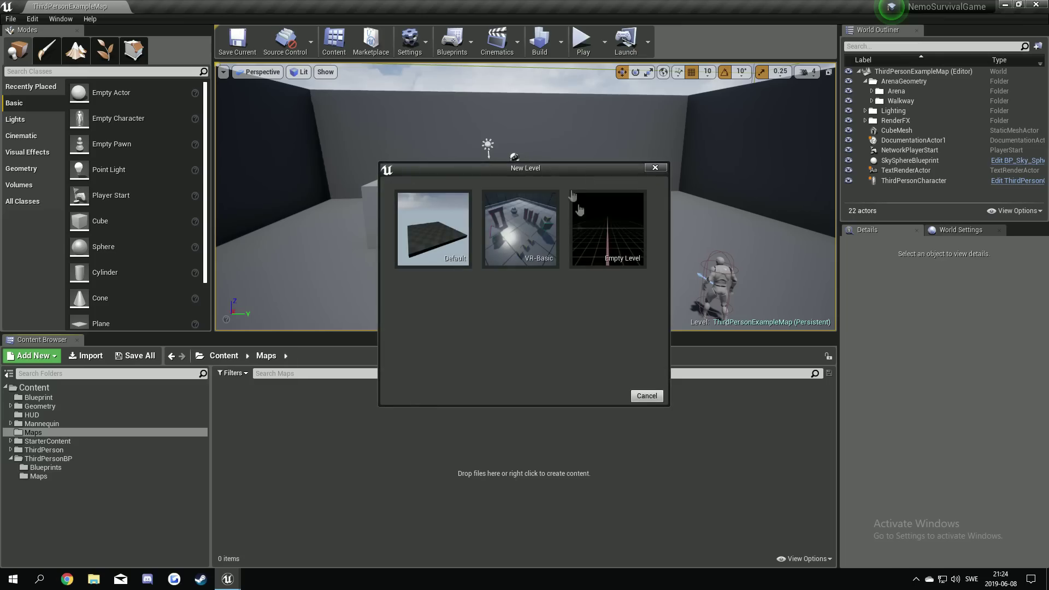
pyautogui.moveTo(518, 172); pyautogui.dragTo(568, 151)
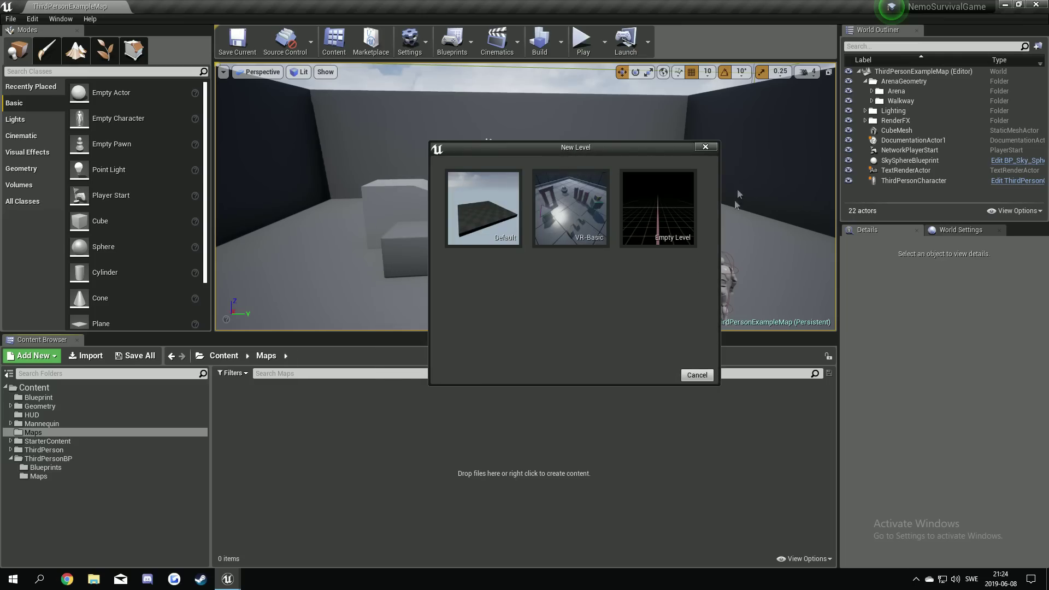
pyautogui.click(709, 146)
# Create a new level from the Empty Level template.
pyautogui.click(32, 18)
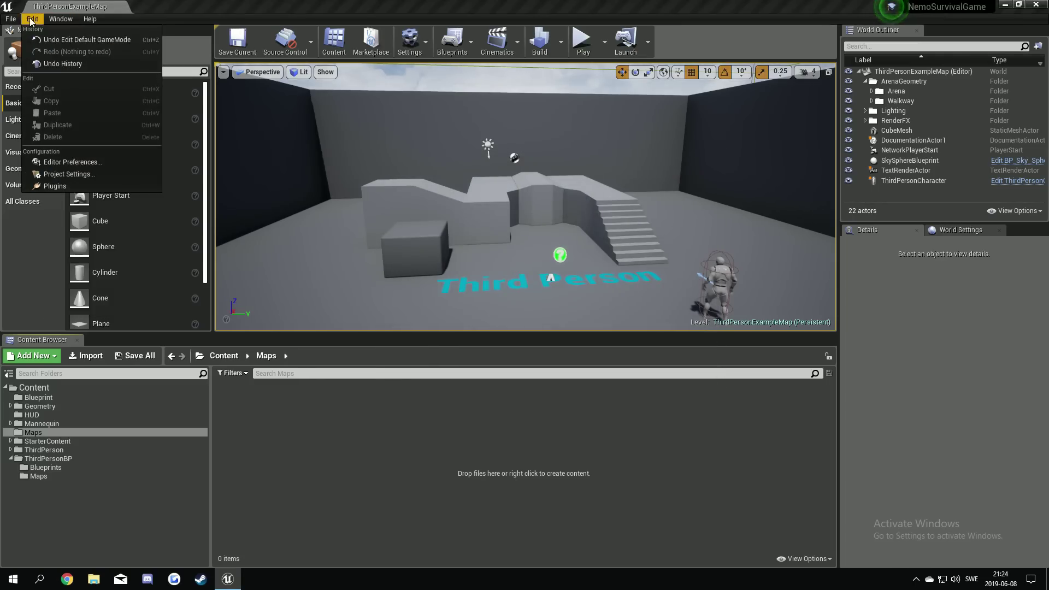
pyautogui.moveTo(8, 21)
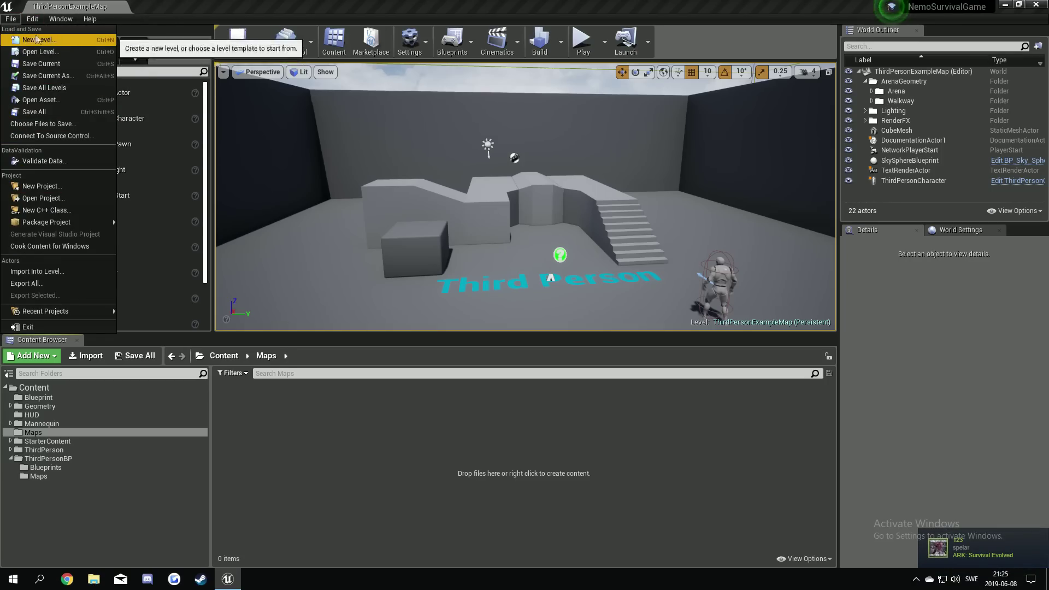
pyautogui.click(36, 39)
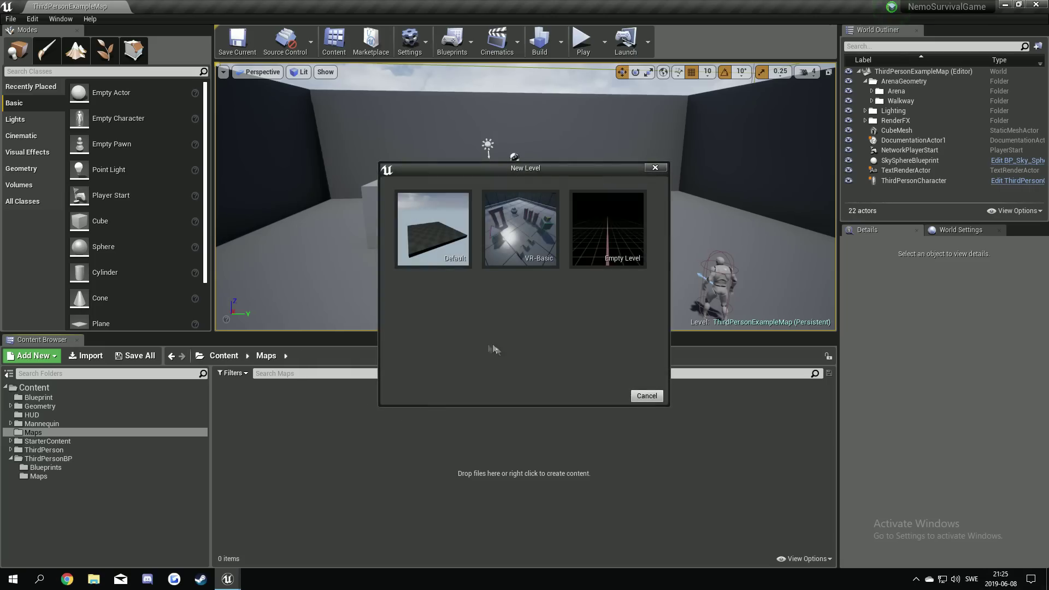
pyautogui.click(620, 246)
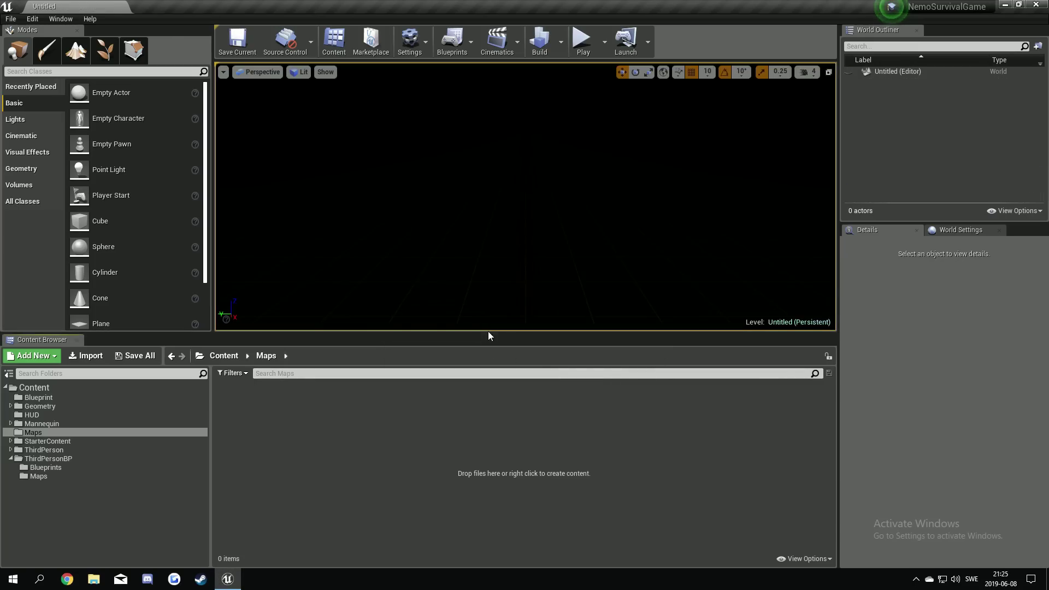
# Enlarge the viewport area and save the empty level as MainMenuMap in the Maps folder.
pyautogui.moveTo(489, 333); pyautogui.dragTo(489, 375)
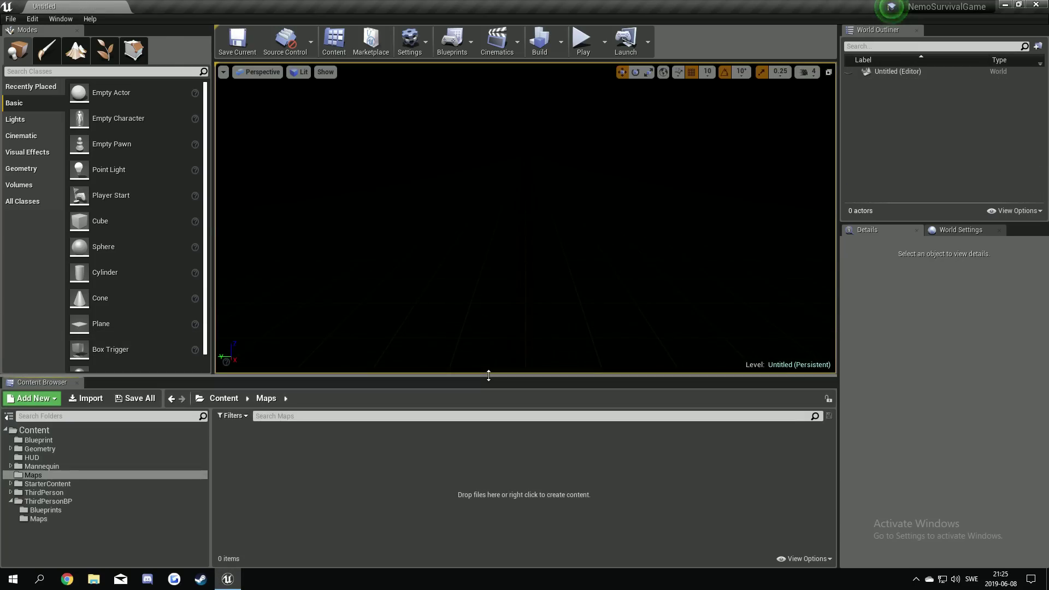
pyautogui.click(237, 43)
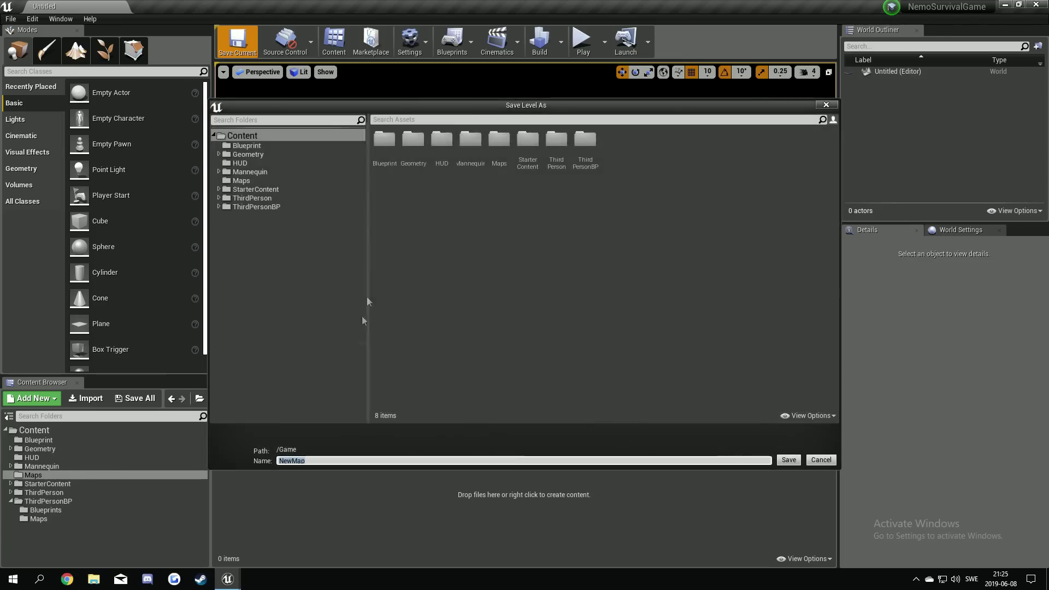
pyautogui.doubleClick(492, 147)
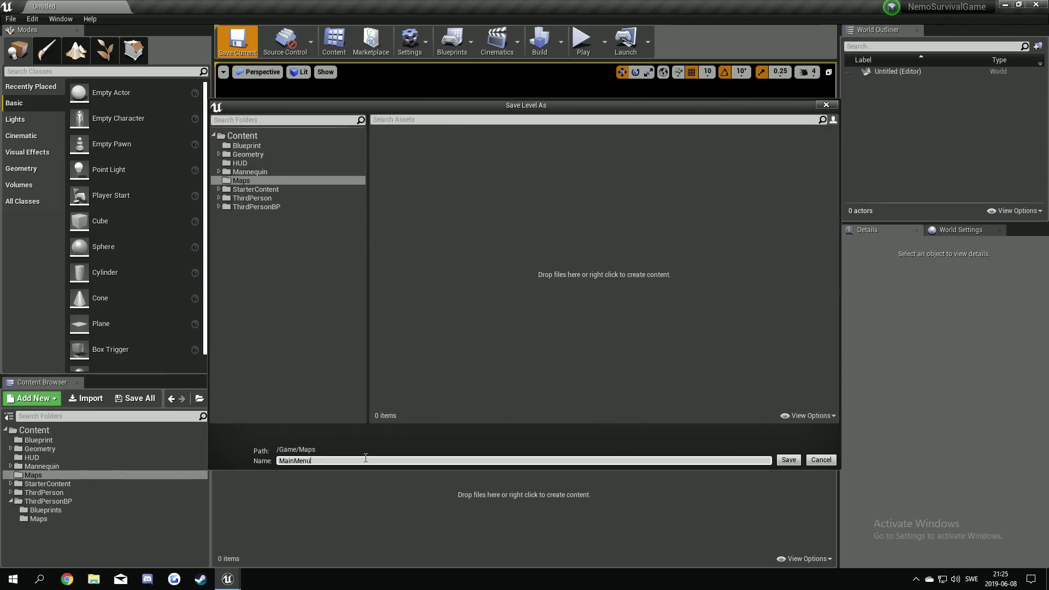
pyautogui.press('Return')
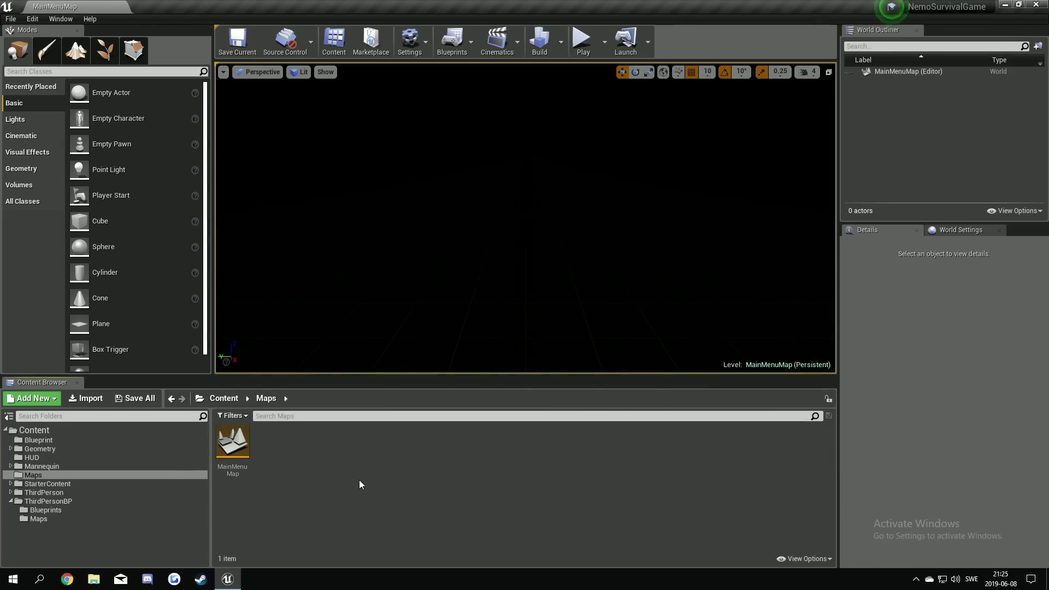
# Create a level from the Default template and save it as GameMap_01 in the Maps folder.
pyautogui.hotkey('ctrl', 'n')
pyautogui.click(435, 232)
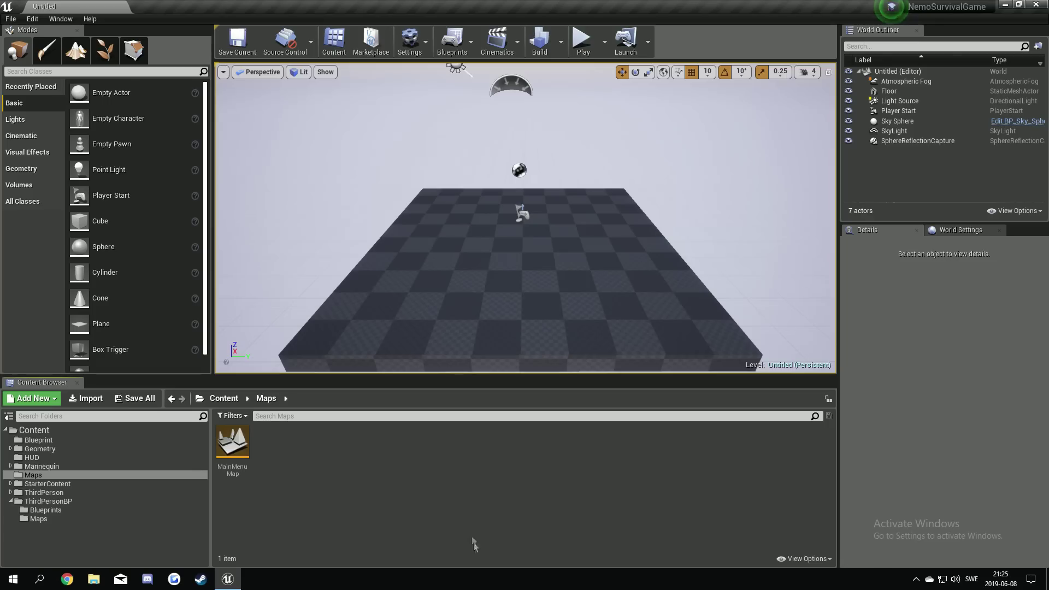
pyautogui.click(237, 41)
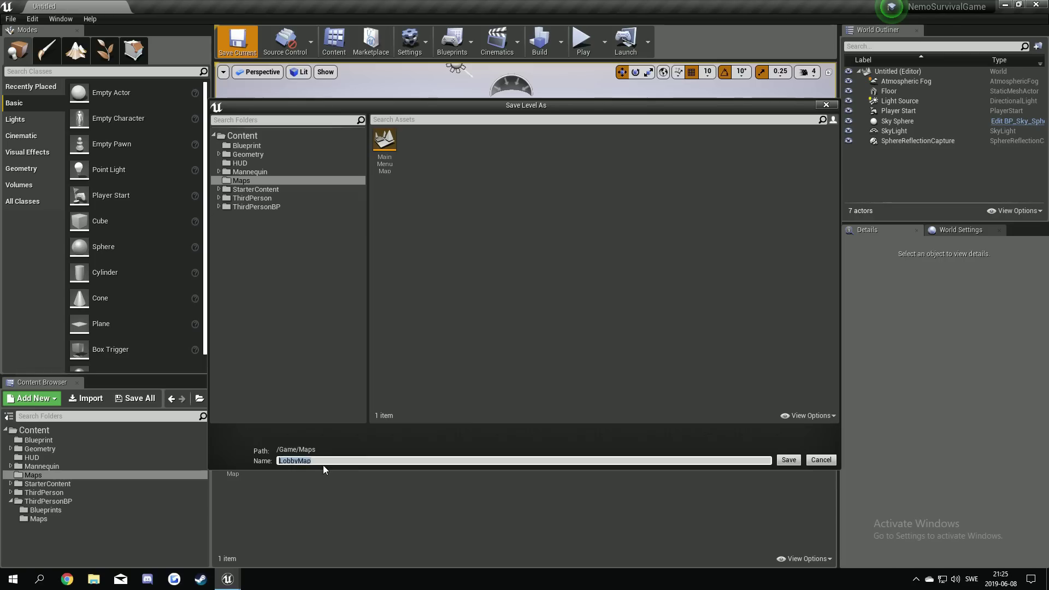
pyautogui.write('GAme')
pyautogui.click(788, 460)
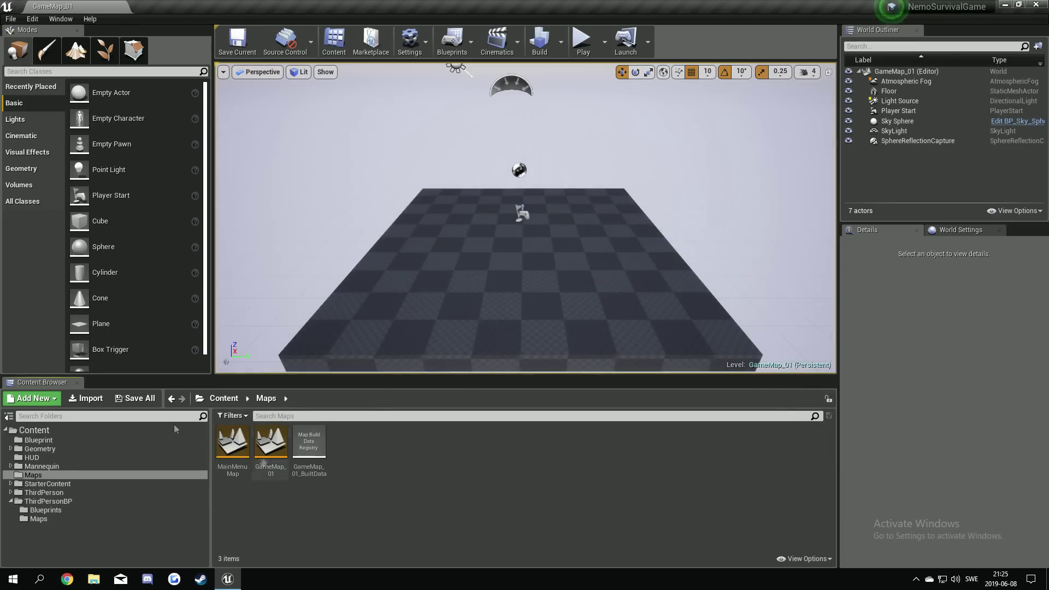
pyautogui.click(127, 403)
pyautogui.click(620, 389)
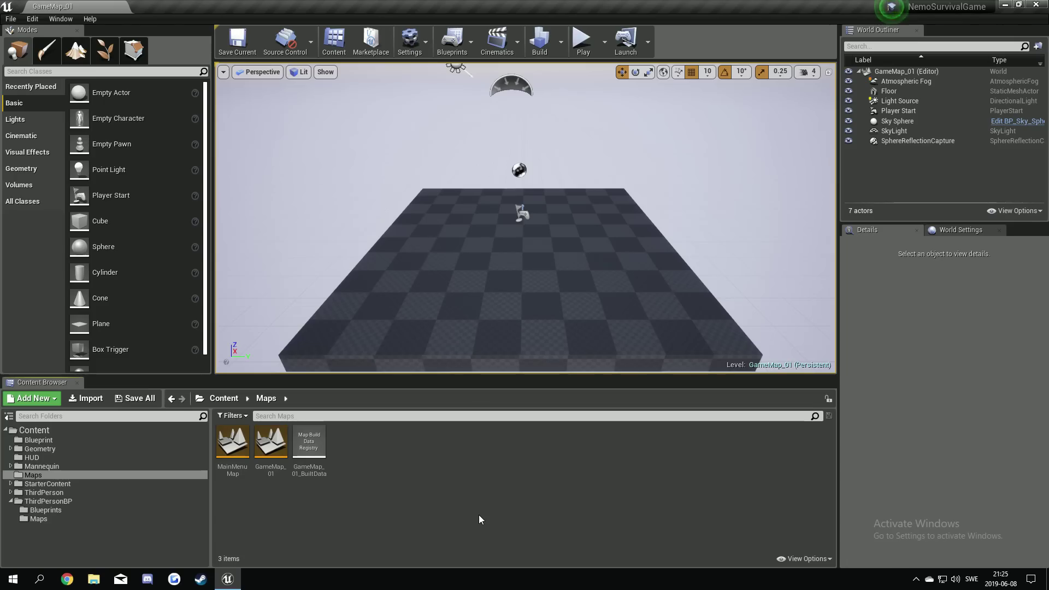
# Open MainMenuMap to view it, and return to the GameMap_01 level.
pyautogui.doubleClick(230, 454)
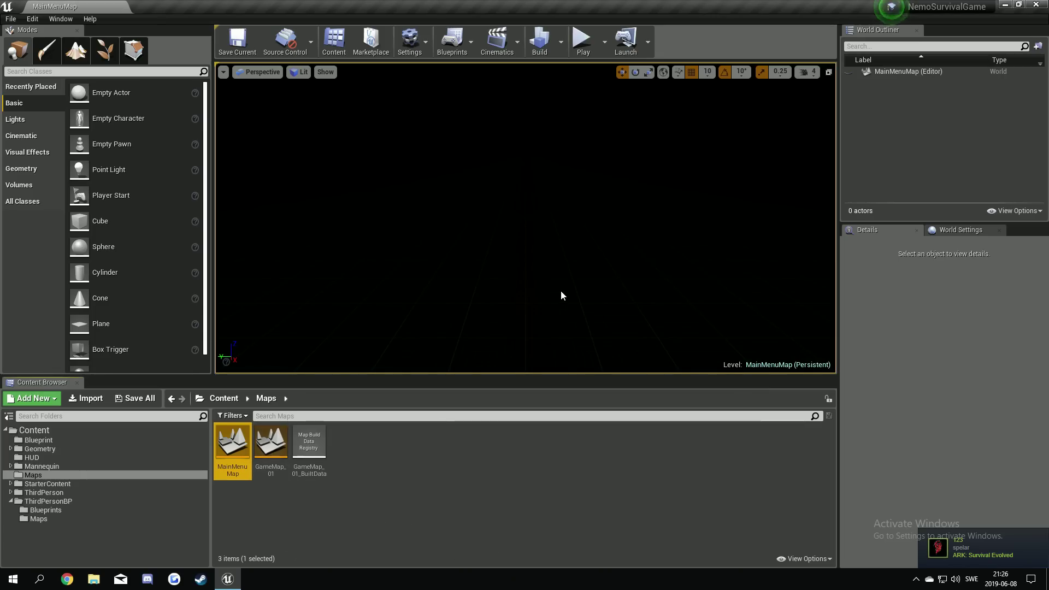
pyautogui.doubleClick(271, 447)
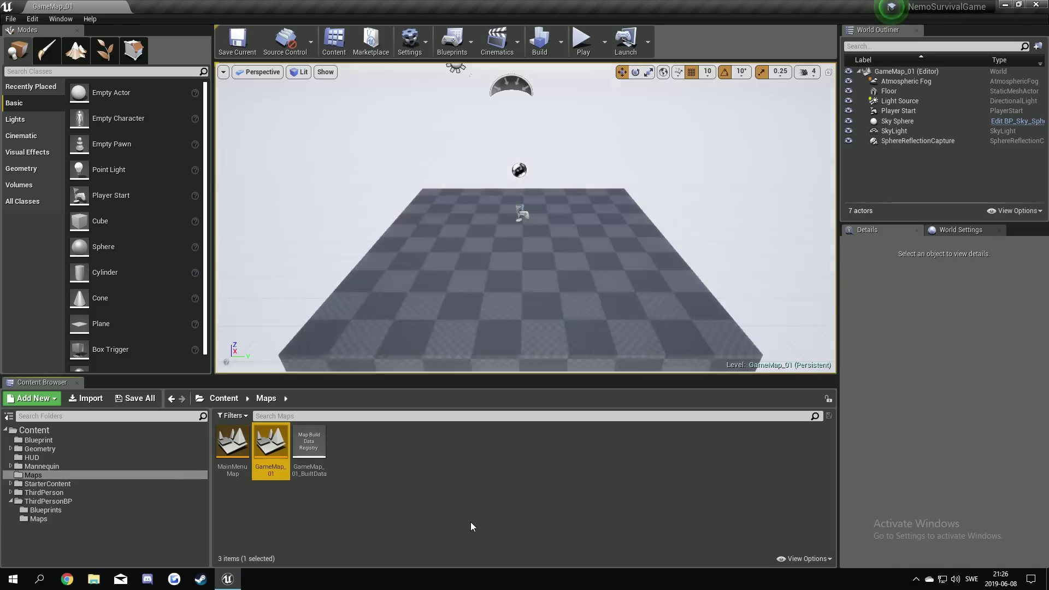
pyautogui.moveTo(497, 313)
pyautogui.mouseDown(button='right')
pyautogui.moveTo(426, 257)
pyautogui.moveTo(496, 298)
pyautogui.mouseUp(button='right')
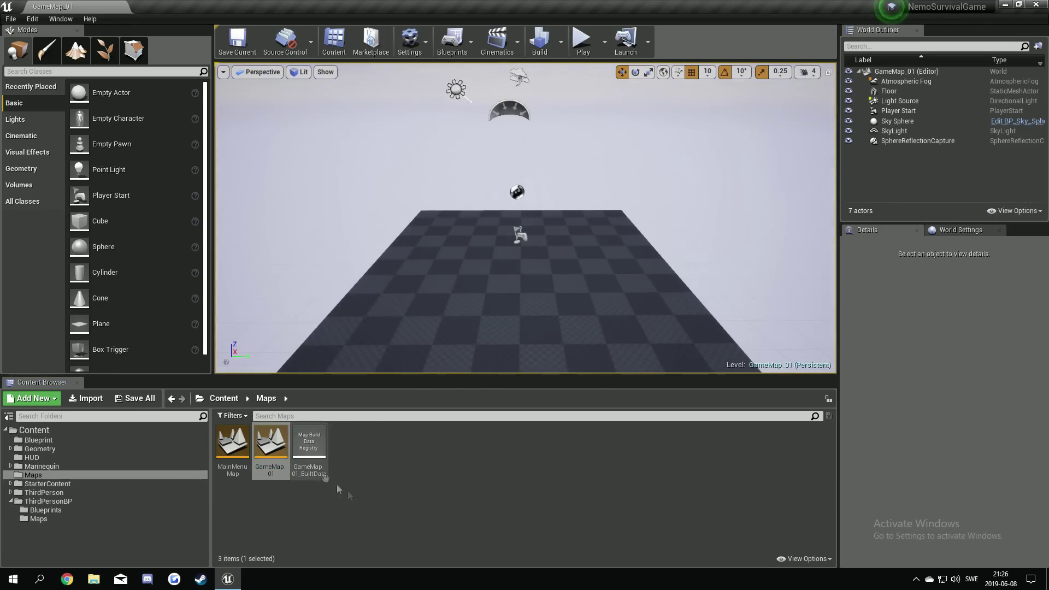
# Open the Master_Character Blueprint from the Blueprint folder and show its Event Graph.
pyautogui.click(41, 440)
pyautogui.moveTo(420, 375); pyautogui.dragTo(420, 337)
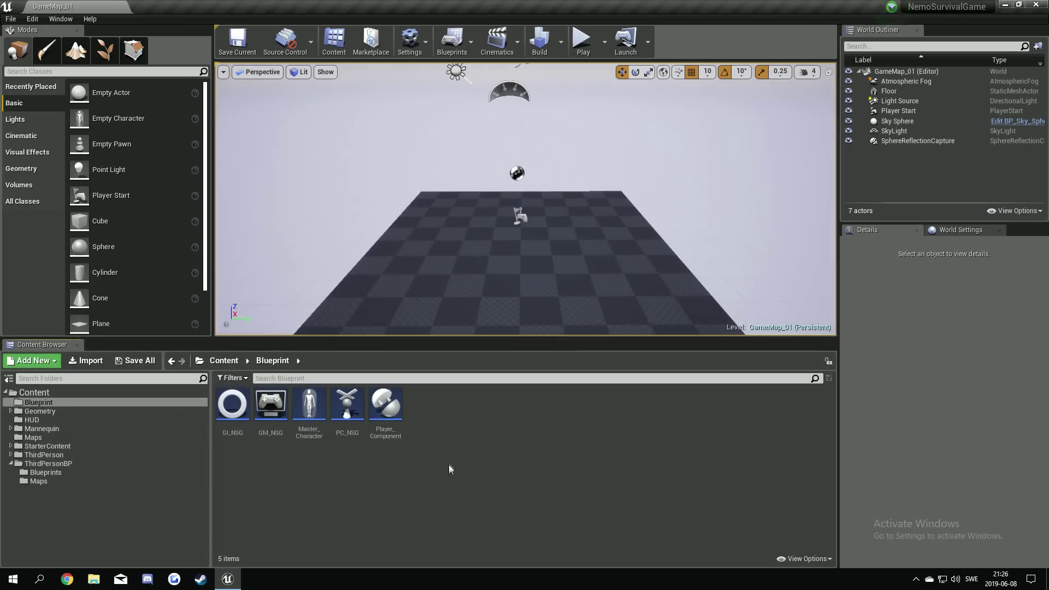
pyautogui.doubleClick(316, 424)
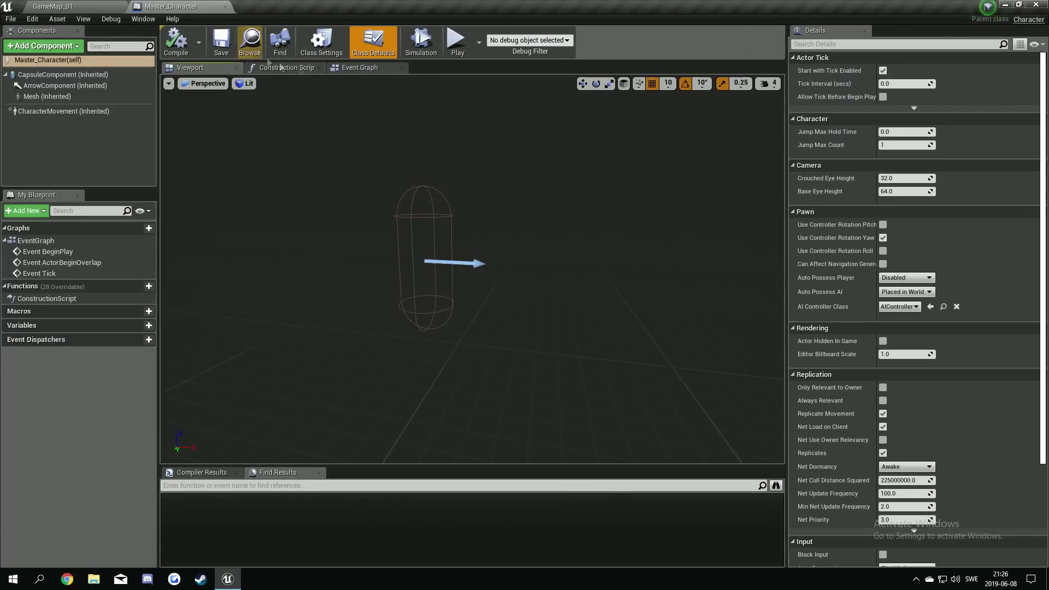
pyautogui.click(360, 68)
# Open the ThirdPersonCharacter Blueprint from the Blueprints folder inside ThirdPersonBP.
pyautogui.click(61, 6)
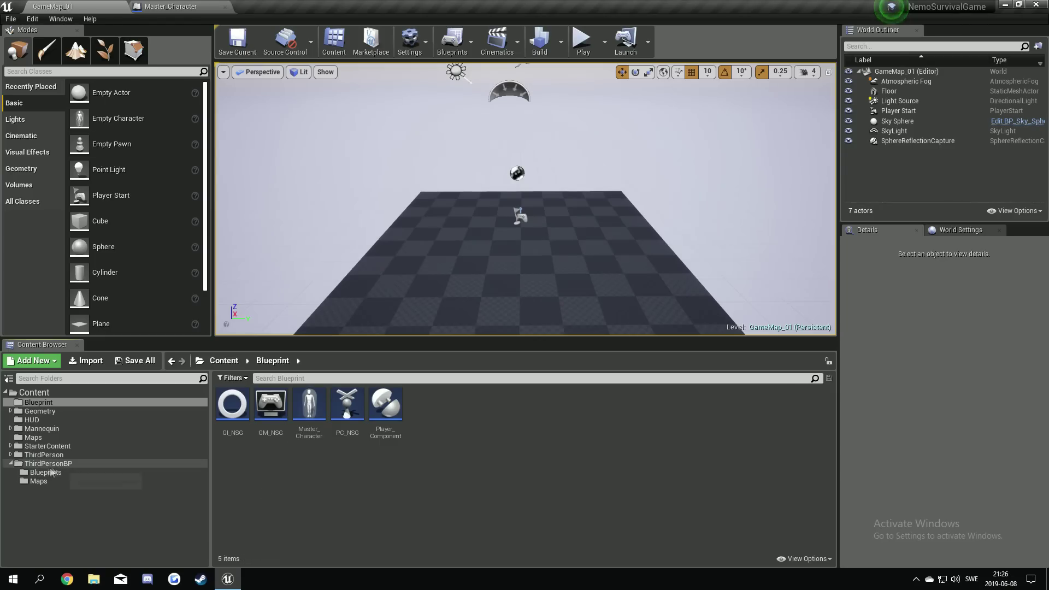
pyautogui.click(56, 465)
pyautogui.click(232, 418)
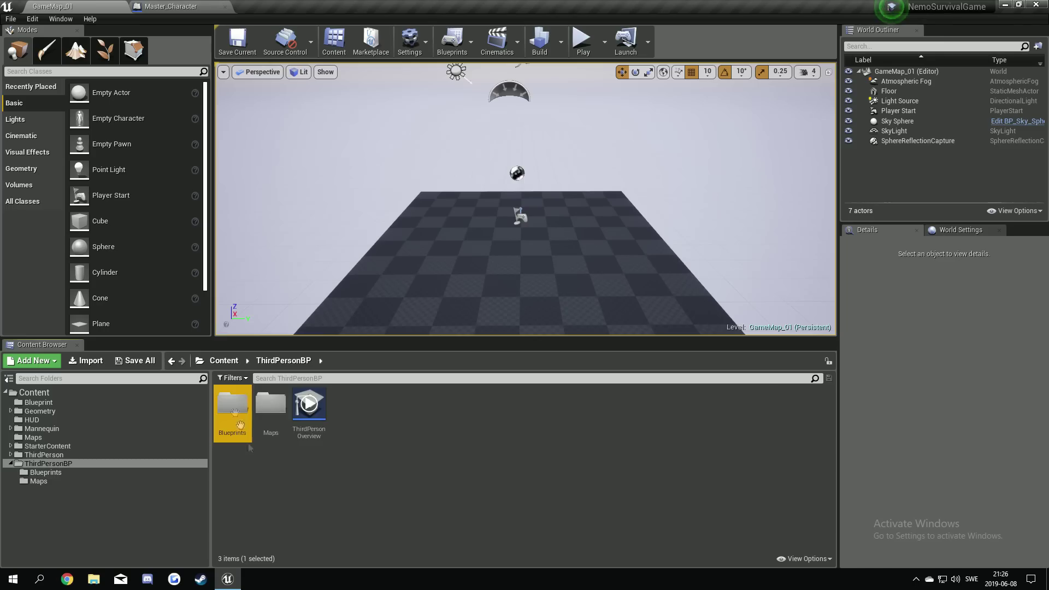
pyautogui.doubleClick(240, 425)
pyautogui.doubleClick(233, 404)
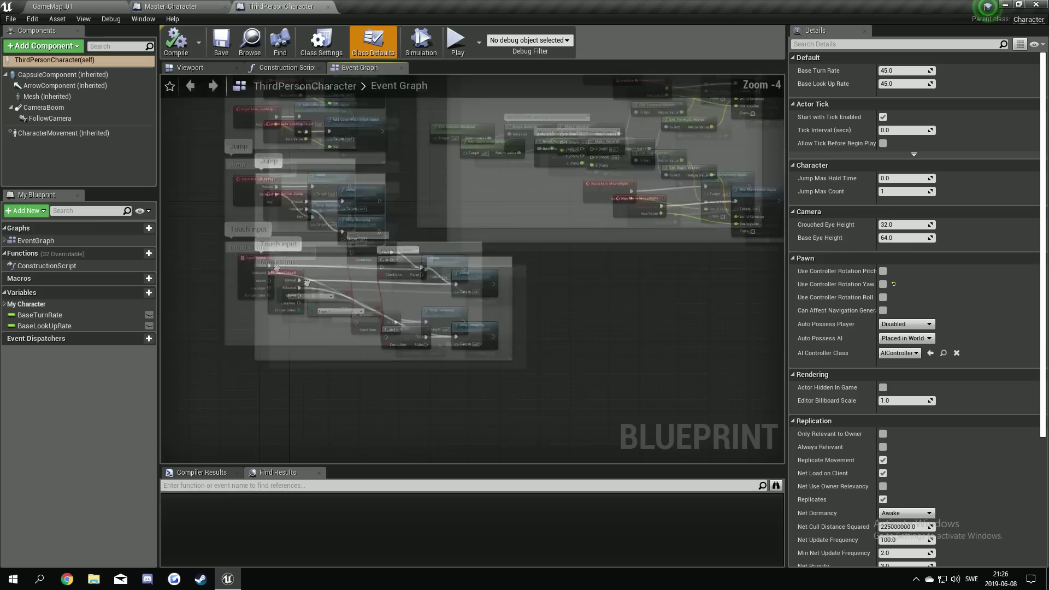
# Select and copy the Mouse input, Jump and Movement input node groups in ThirdPersonCharacter's Event Graph.
pyautogui.moveTo(306, 283); pyautogui.dragTo(315, 428, button='right')
pyautogui.moveTo(545, 402); pyautogui.dragTo(480, 408, button='right')
pyautogui.scroll(-1, 478, 452)
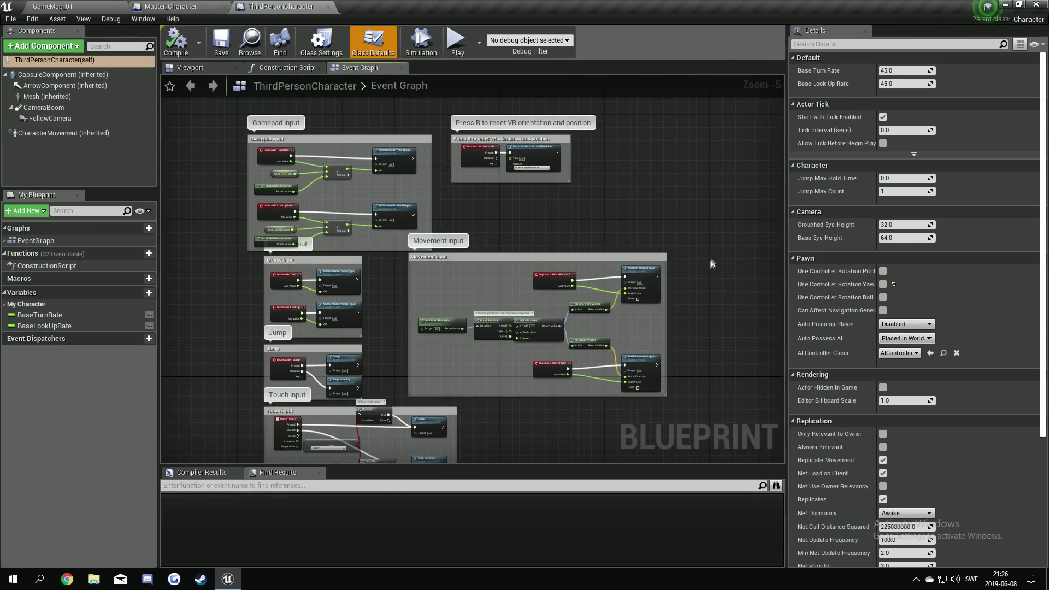
pyautogui.moveTo(712, 254); pyautogui.dragTo(480, 384)
pyautogui.moveTo(415, 405); pyautogui.dragTo(416, 406)
pyautogui.moveTo(363, 390); pyautogui.dragTo(440, 364, button='right')
pyautogui.scroll(1, 441, 364)
pyautogui.moveTo(454, 198); pyautogui.dragTo(367, 245)
pyautogui.click(336, 356)
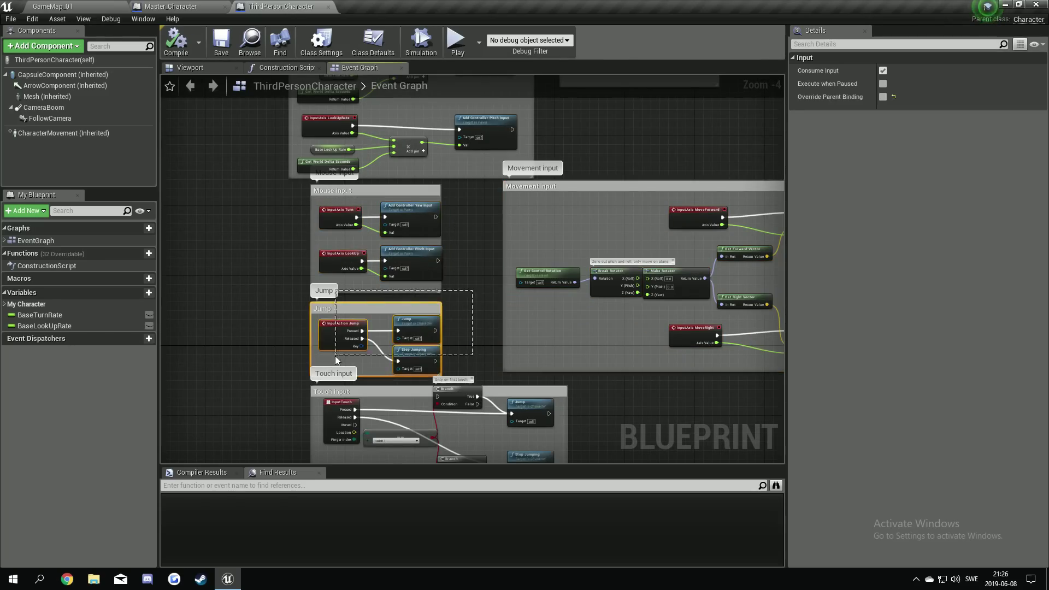
pyautogui.scroll(-2, 369, 341)
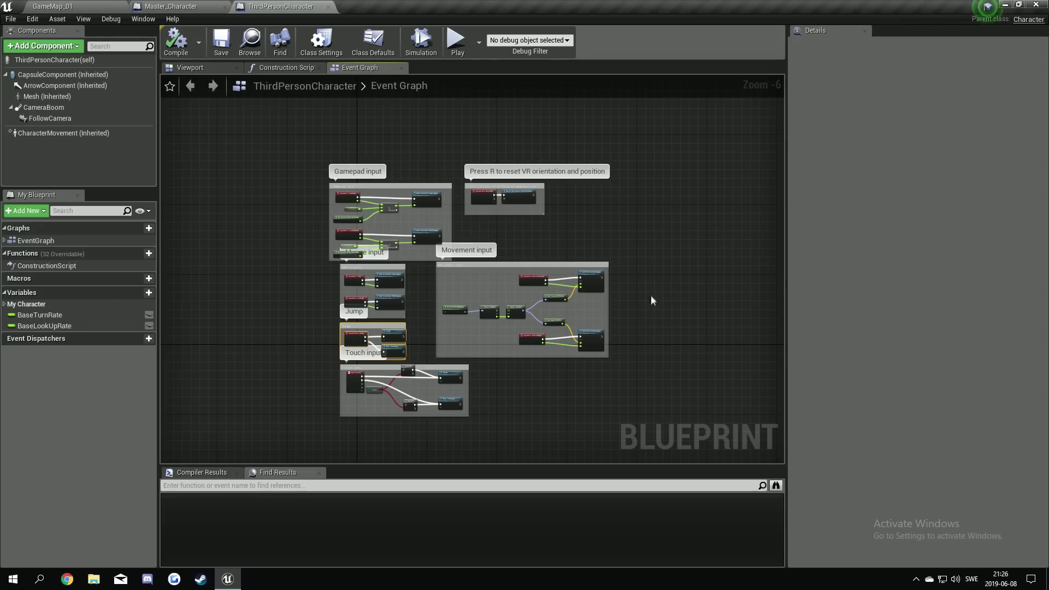
pyautogui.moveTo(652, 263); pyautogui.dragTo(324, 362)
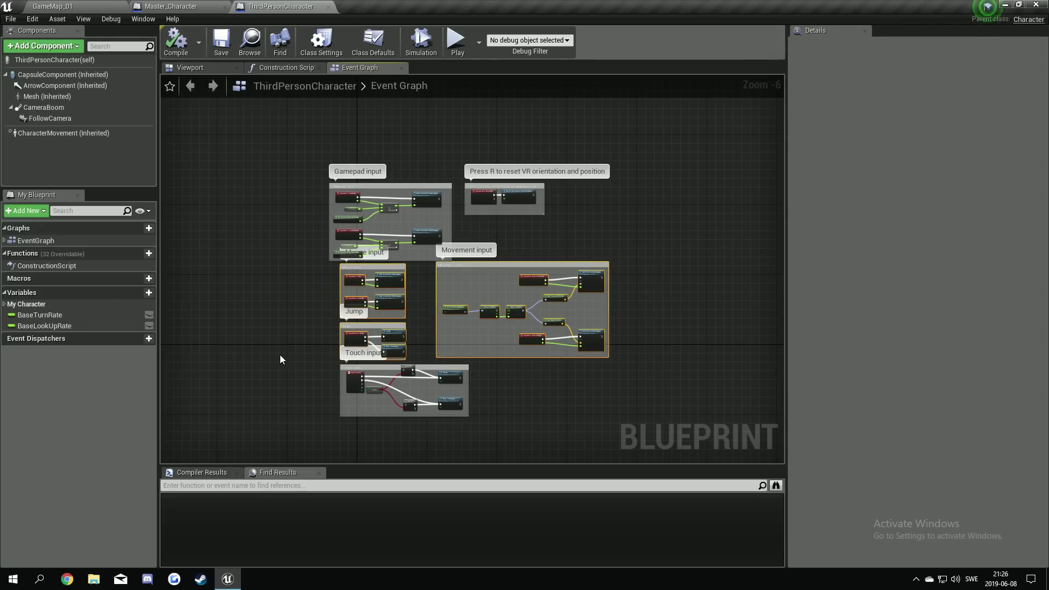
# Paste the copied input node groups into Master_Character's Event Graph and position them below the disabled event nodes.
pyautogui.click(194, 7)
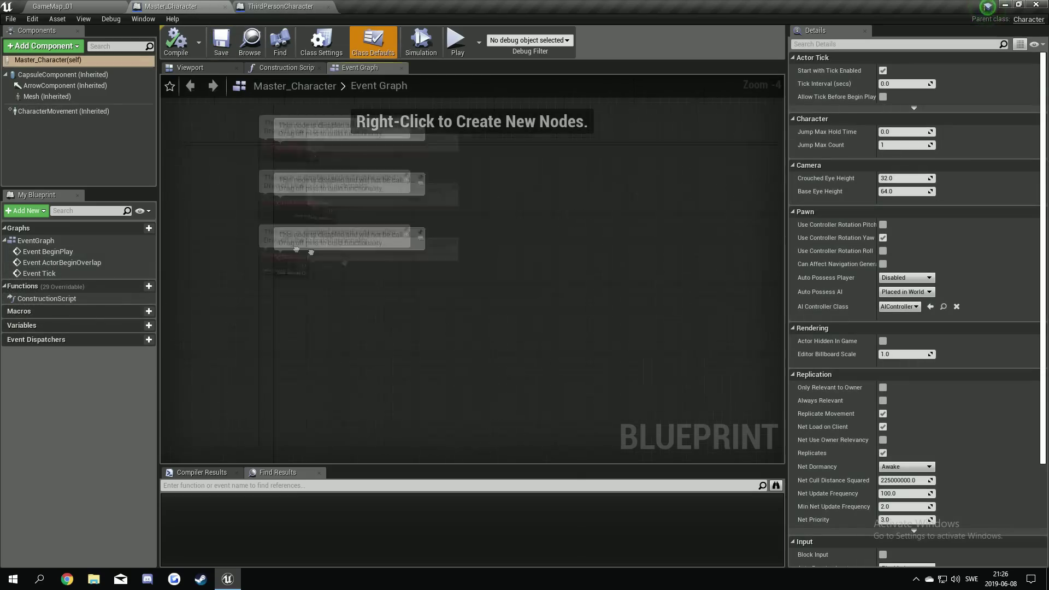
pyautogui.hotkey('ctrl', 'v')
pyautogui.scroll(3, 319, 371)
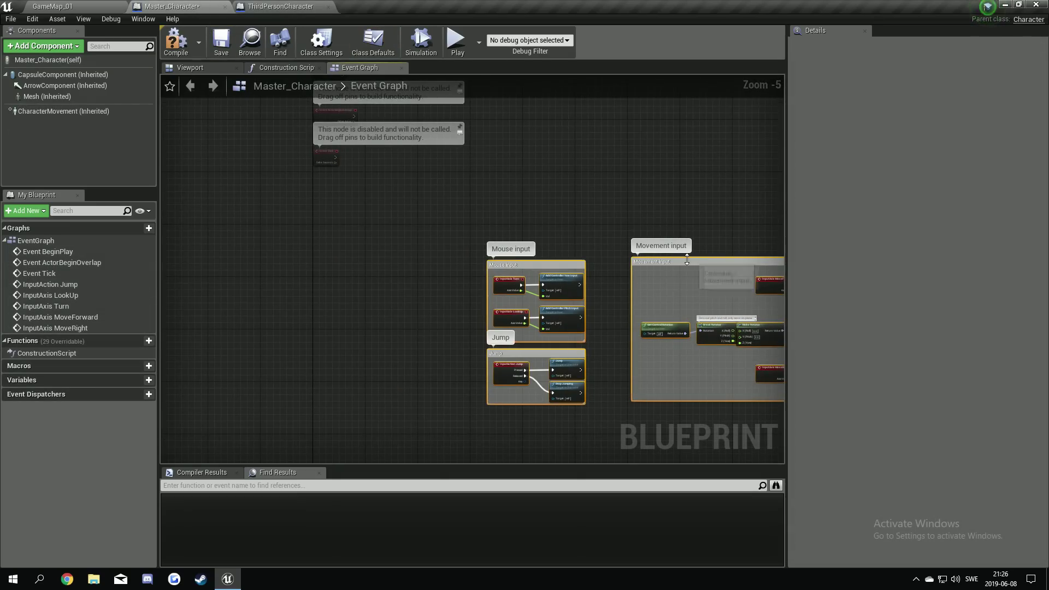
pyautogui.moveTo(693, 262); pyautogui.dragTo(517, 247)
pyautogui.click(408, 206)
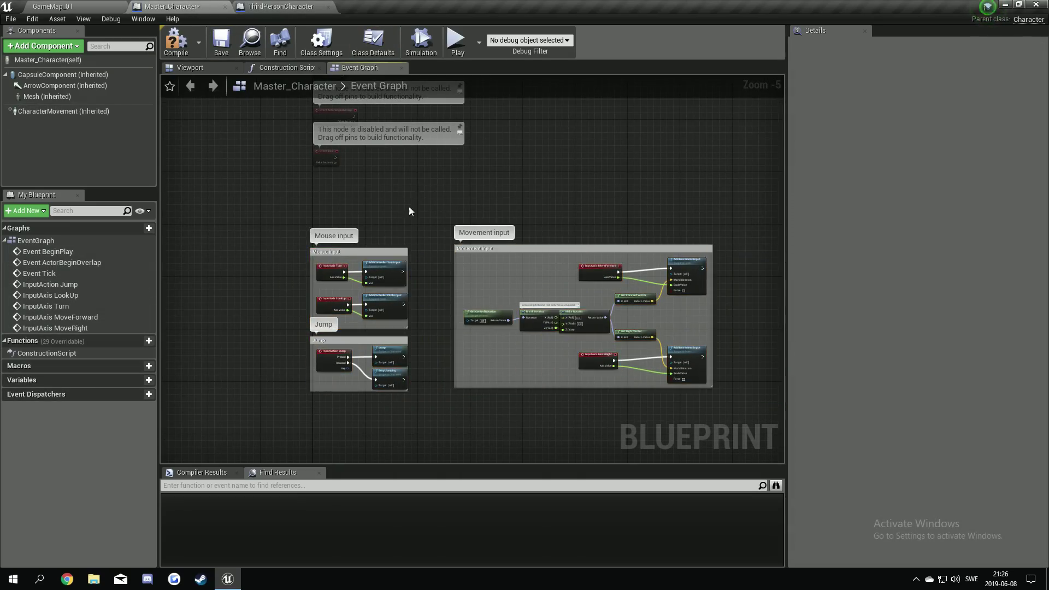
# Save the Master_Character Blueprint and show its Viewport.
pyautogui.moveTo(409, 187); pyautogui.dragTo(408, 218, button='right')
pyautogui.click(225, 48)
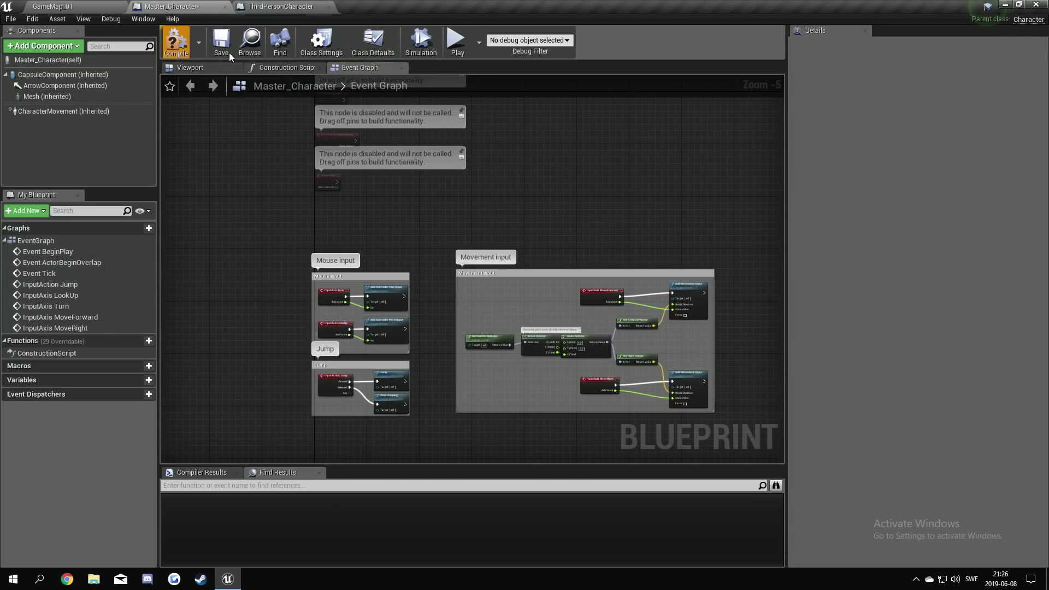
pyautogui.click(196, 67)
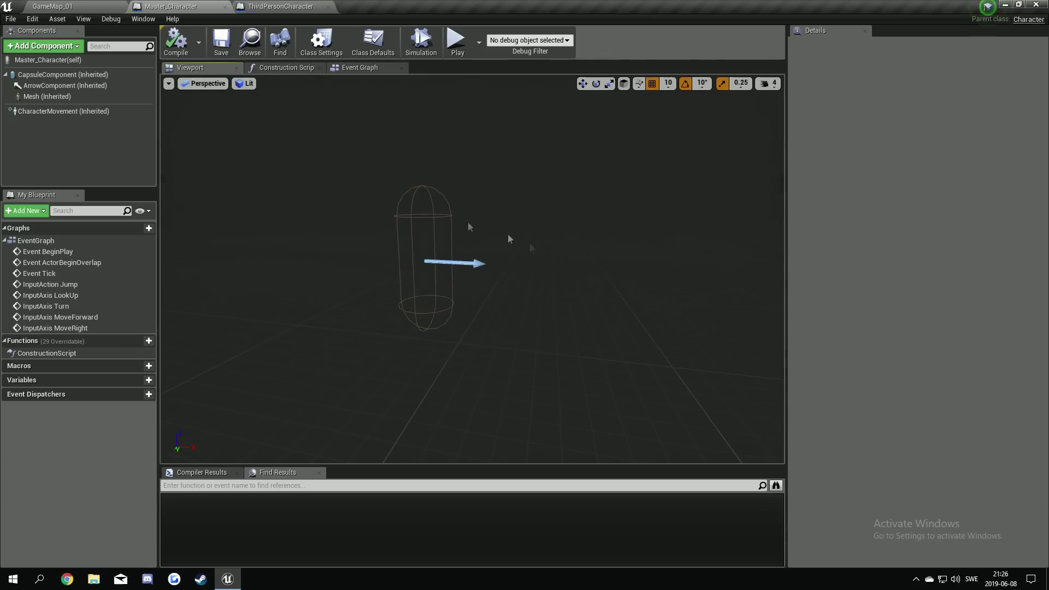
# Assign the SK_Mannequin skeletal mesh and the ThirdPerson_AnimBP anim class to Master_Character's Mesh component, and save the Blueprint.
pyautogui.click(72, 97)
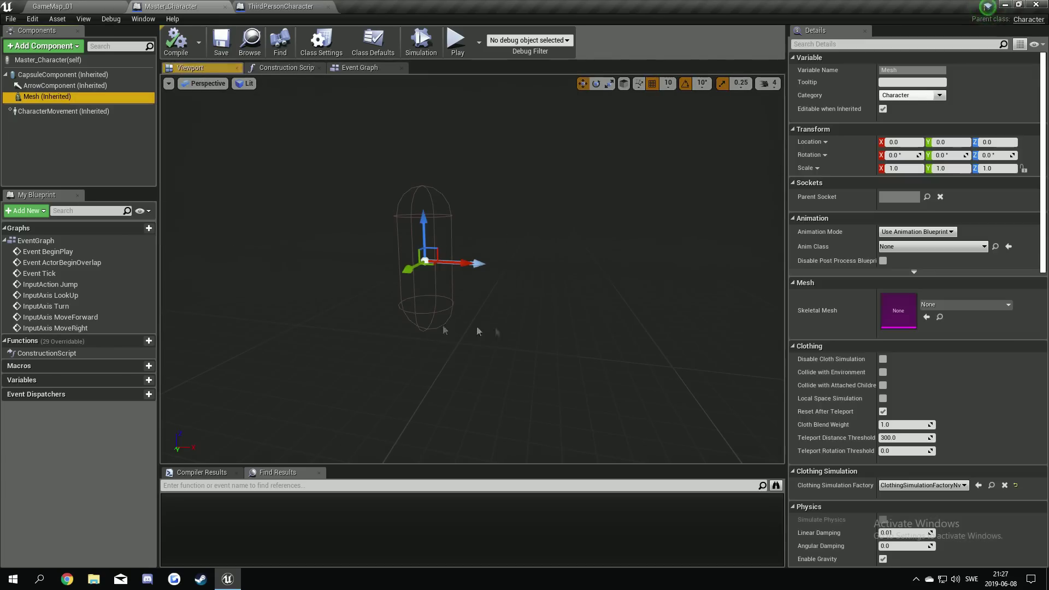
pyautogui.click(961, 304)
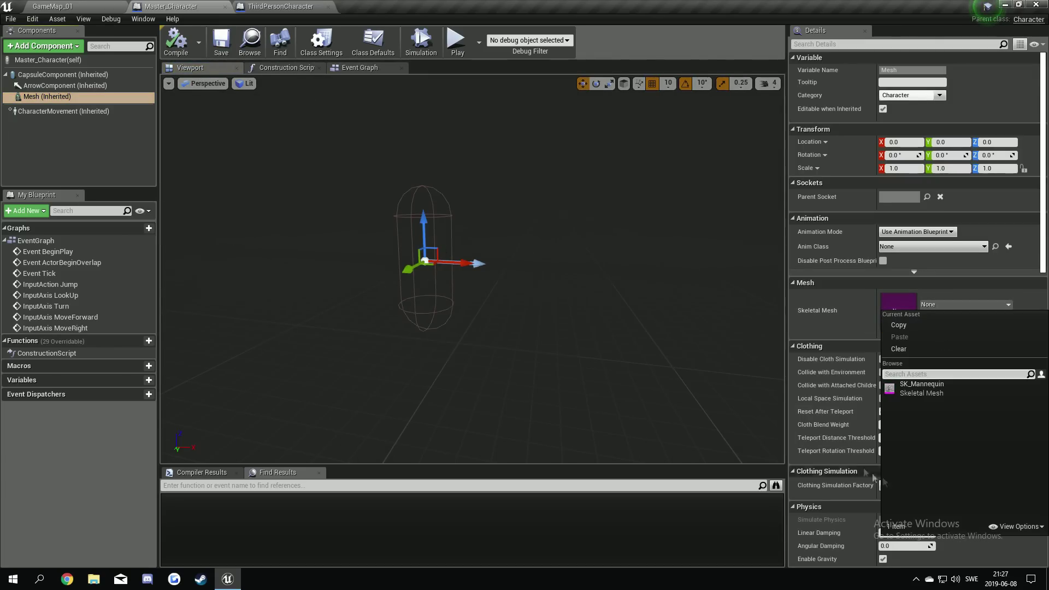
pyautogui.click(952, 393)
pyautogui.click(933, 247)
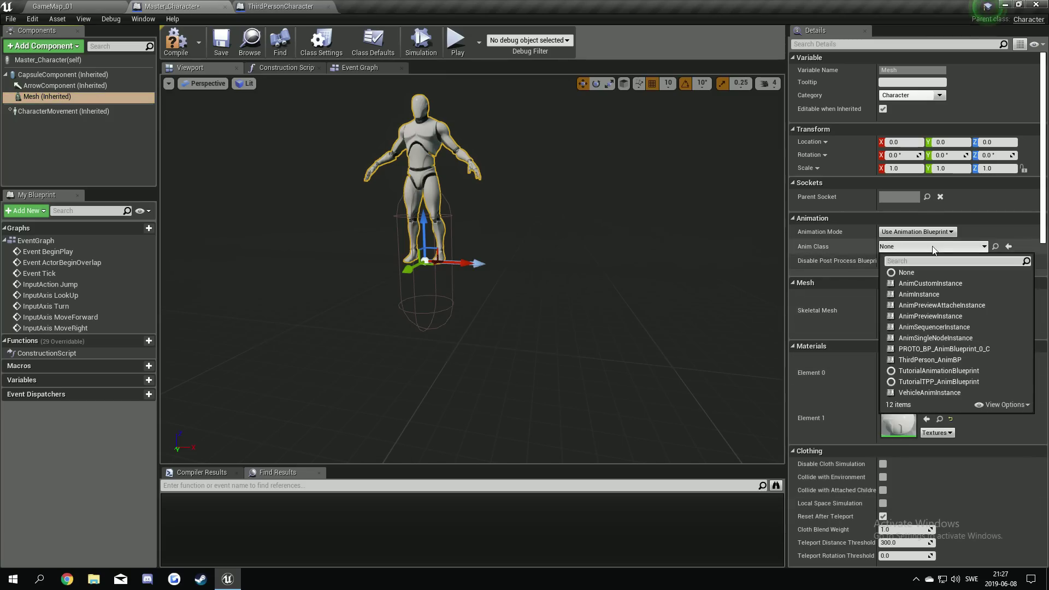
pyautogui.click(930, 360)
pyautogui.click(224, 51)
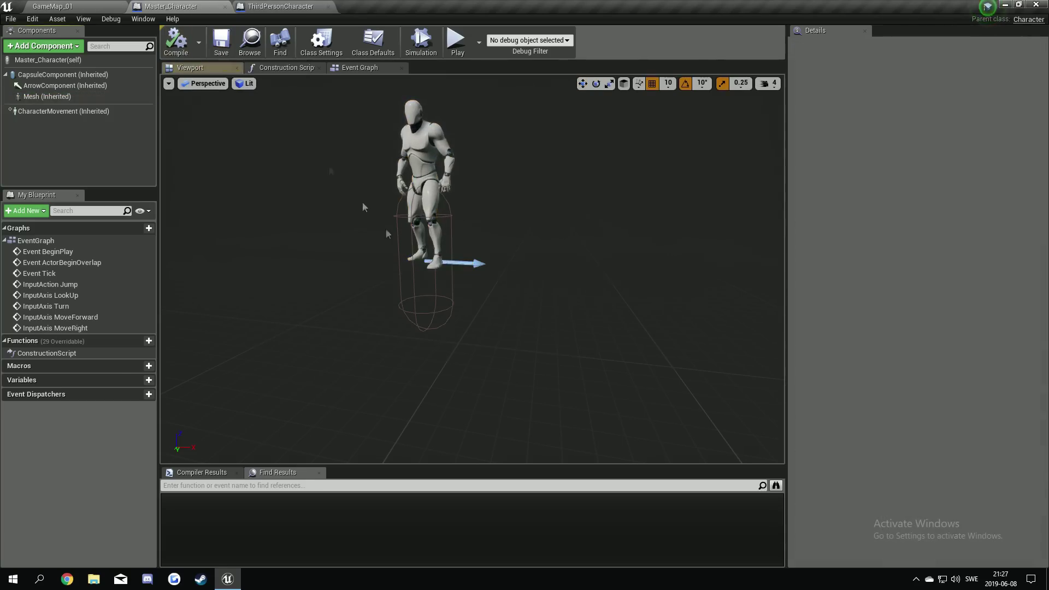
# Lower the mannequin Mesh inside the capsule to a Z location of -90.
pyautogui.moveTo(362, 202); pyautogui.dragTo(512, 360, button='right')
pyautogui.click(400, 362)
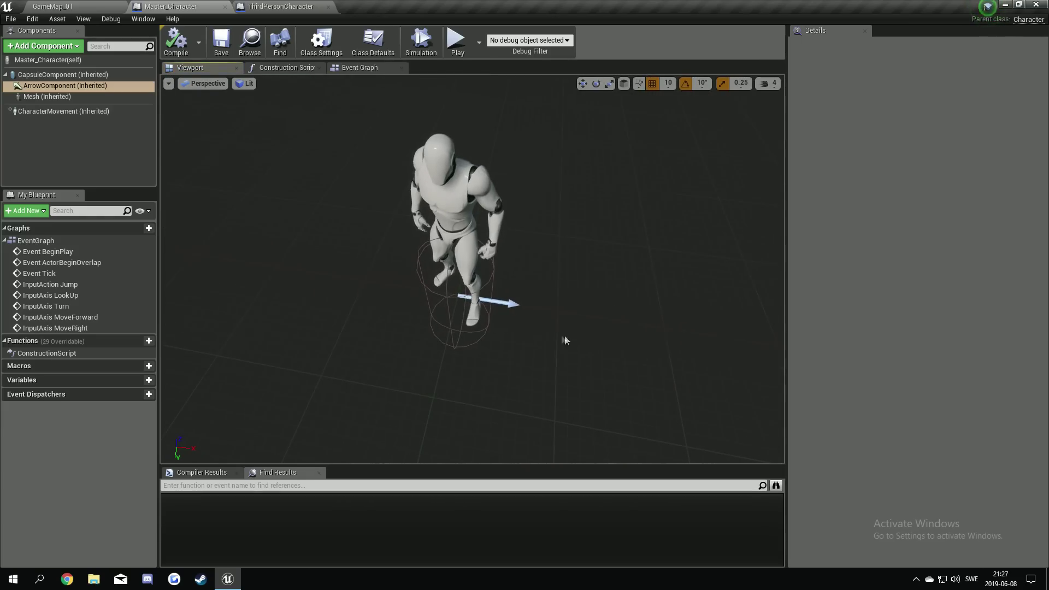
pyautogui.click(477, 212)
pyautogui.moveTo(501, 318)
pyautogui.mouseDown(button='right')
pyautogui.moveTo(501, 350)
pyautogui.moveTo(453, 383)
pyautogui.moveTo(501, 306)
pyautogui.mouseUp(button='right')
pyautogui.moveTo(491, 186); pyautogui.dragTo(487, 294)
pyautogui.moveTo(488, 293); pyautogui.dragTo(487, 257, button='right')
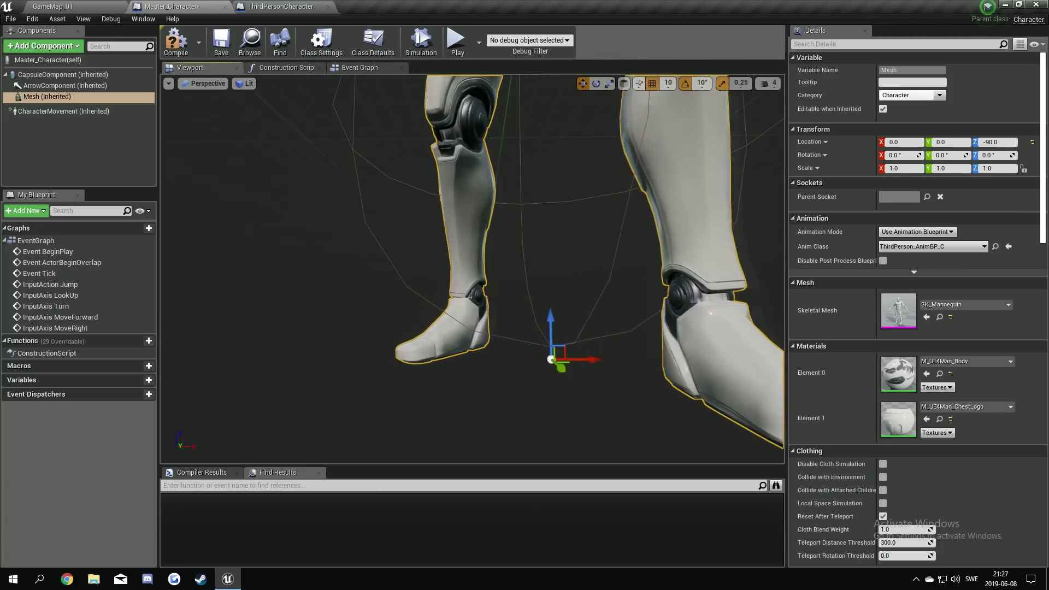
pyautogui.moveTo(550, 313); pyautogui.dragTo(551, 311)
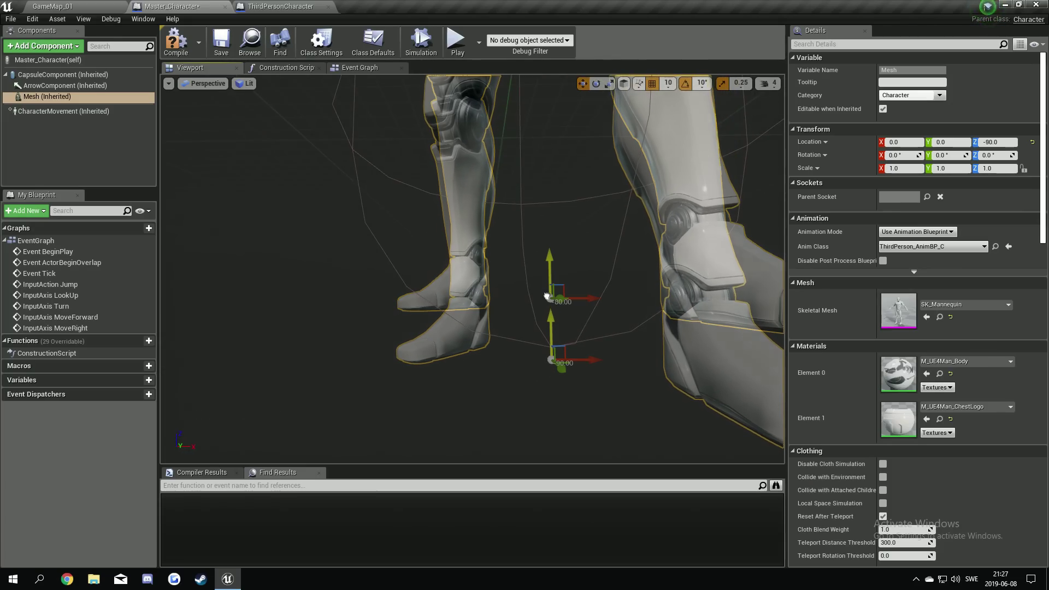
pyautogui.moveTo(548, 310)
pyautogui.mouseDown(button='right')
pyautogui.moveTo(557, 208)
pyautogui.moveTo(585, 246)
pyautogui.moveTo(563, 230)
pyautogui.moveTo(562, 295)
pyautogui.mouseUp(button='right')
# Rotate the Mesh to -90° around Z so the mannequin faces along the arrow, and save the Blueprint.
pyautogui.press('w')
pyautogui.press('e')
pyautogui.moveTo(514, 323); pyautogui.dragTo(521, 282)
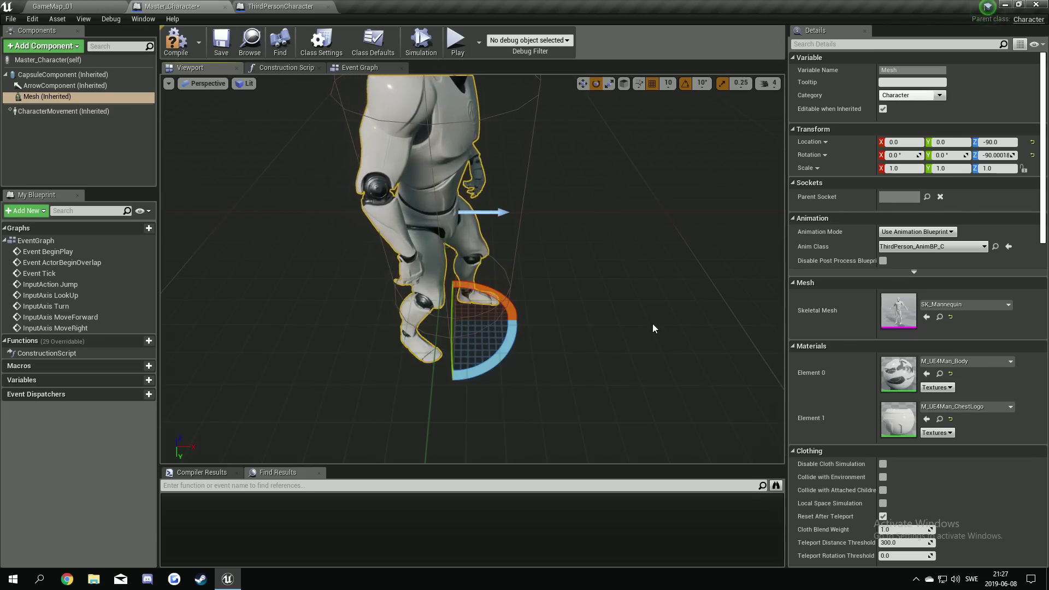
pyautogui.click(224, 52)
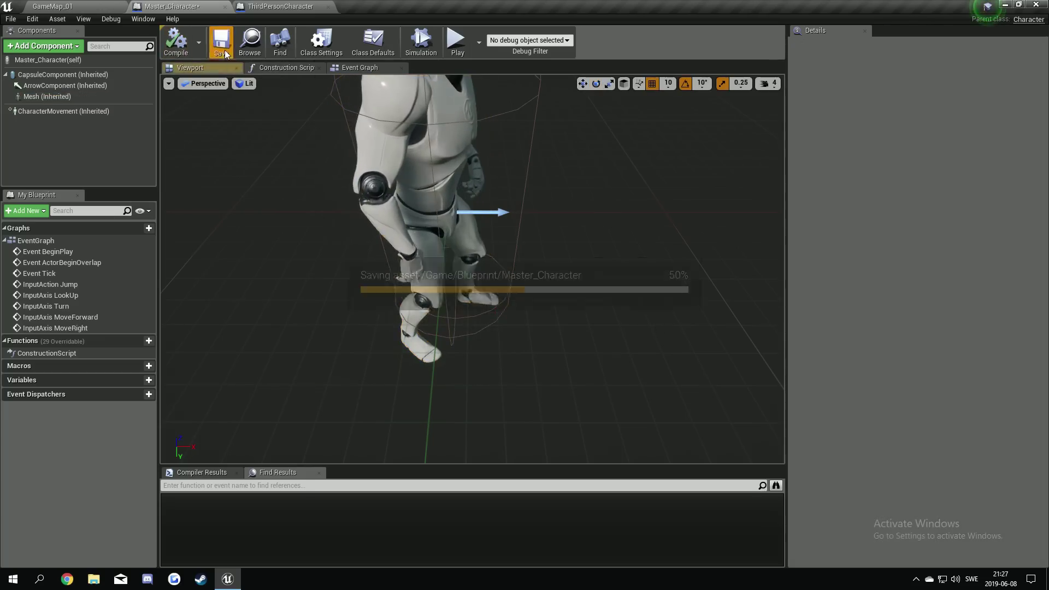
# Set GameMap_01's GameMode Override to GM_NSG in its World Settings and save the level.
pyautogui.click(71, 6)
pyautogui.click(960, 230)
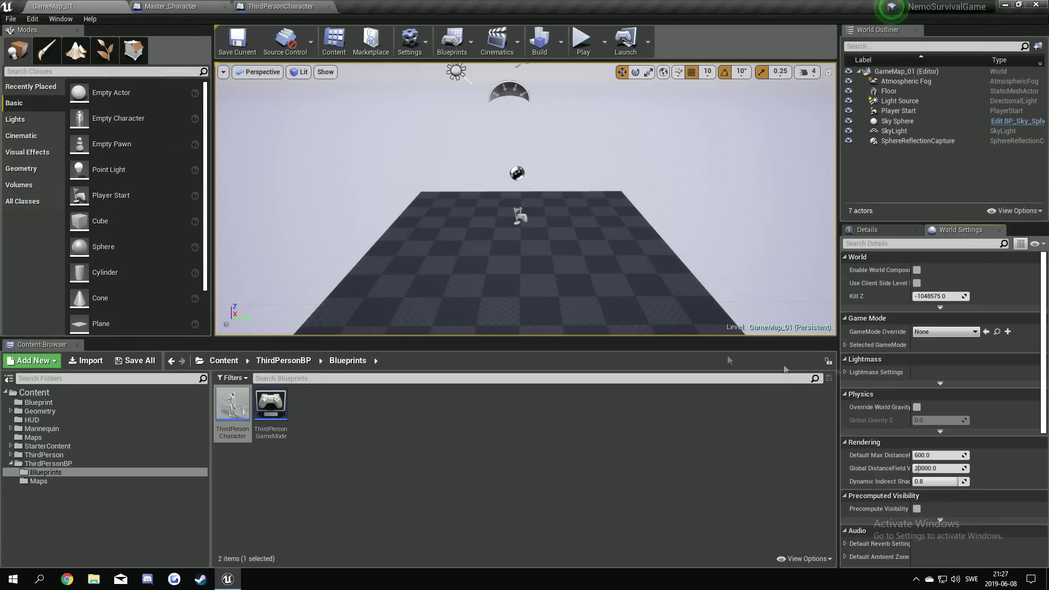
pyautogui.click(868, 344)
pyautogui.click(946, 332)
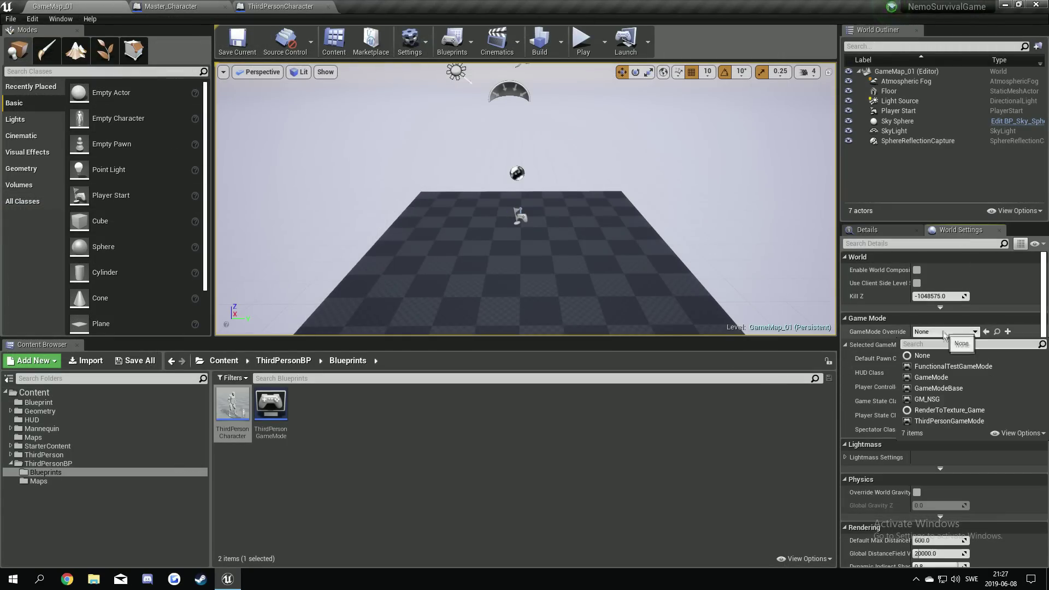
pyautogui.click(936, 402)
pyautogui.click(238, 42)
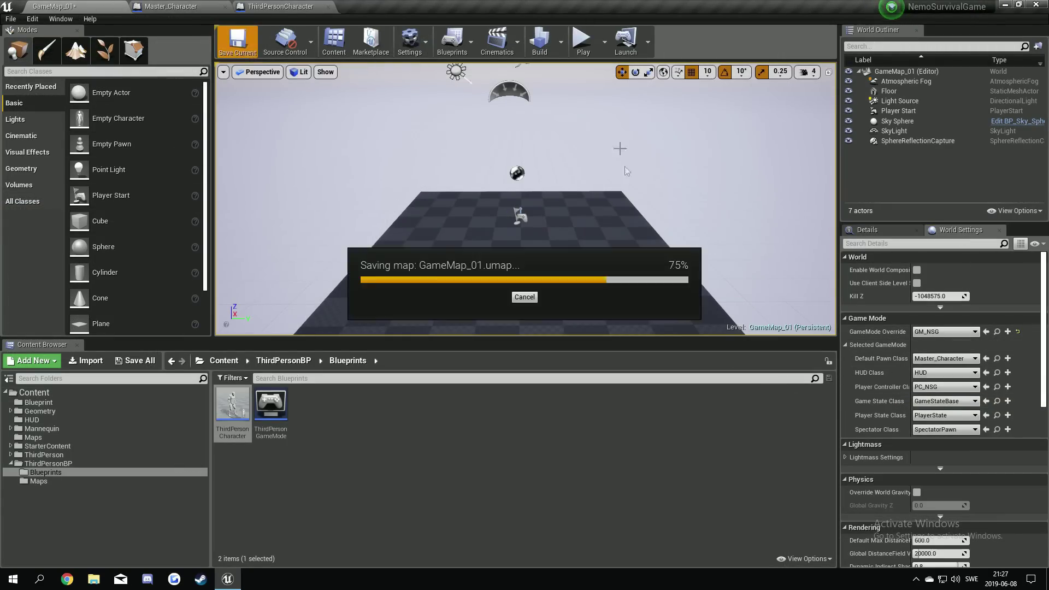
# Play-test GameMap_01 with the current character setup, stop it and return to the Master_Character Blueprint.
pyautogui.click(590, 58)
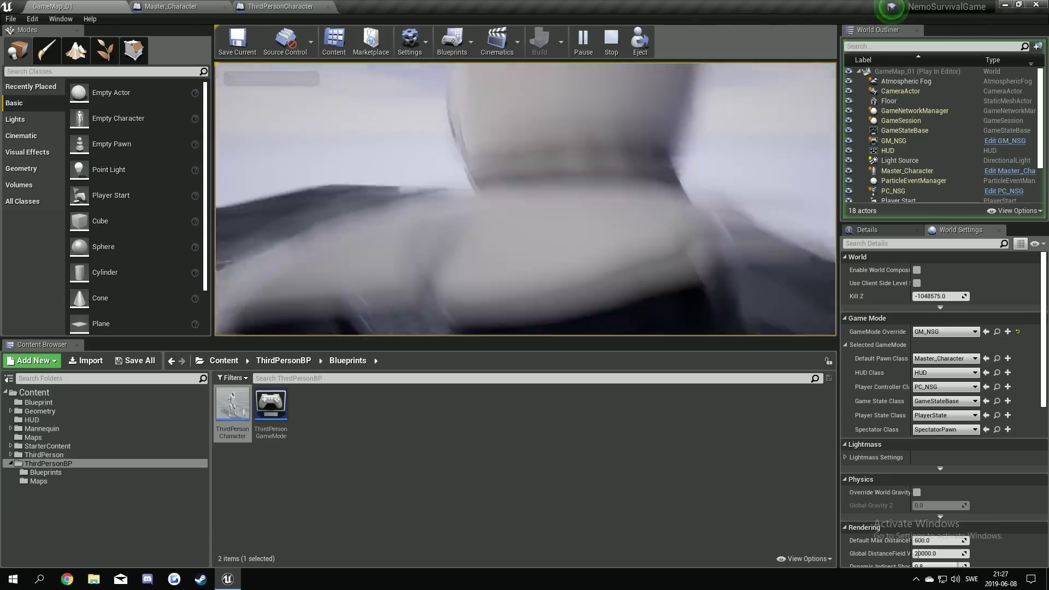
pyautogui.press('Escape')
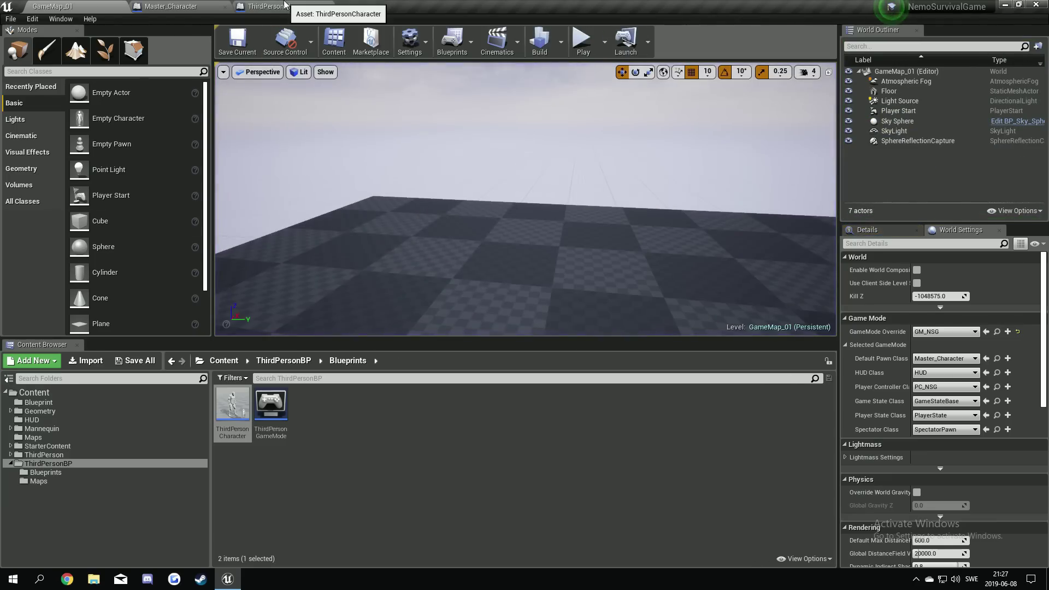
pyautogui.click(178, 7)
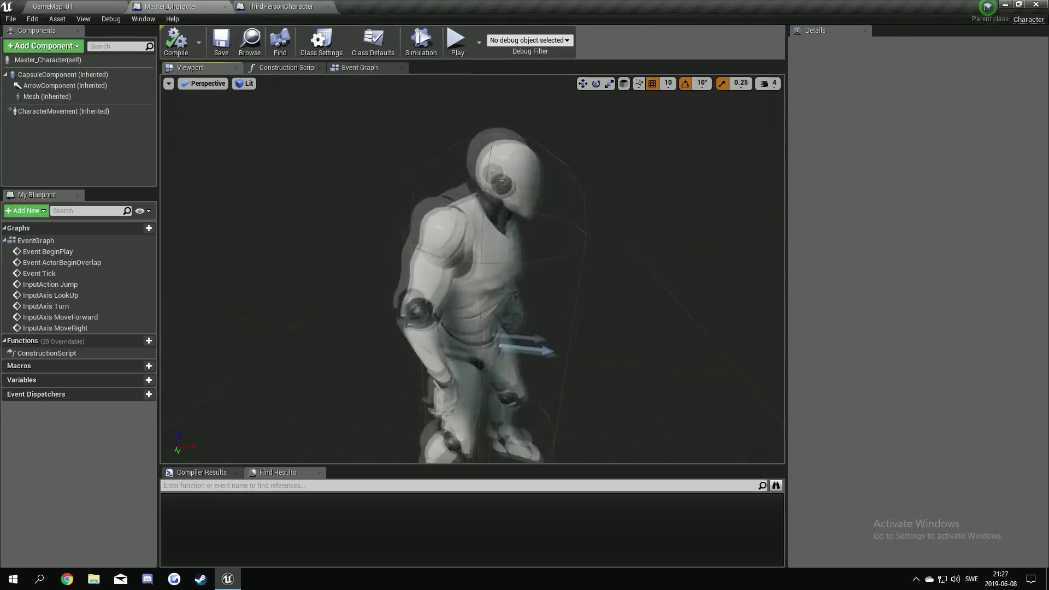
# Close the ThirdPersonCharacter Blueprint.
pyautogui.press('s')
pyautogui.moveTo(472, 268); pyautogui.dragTo(471, 293, button='right')
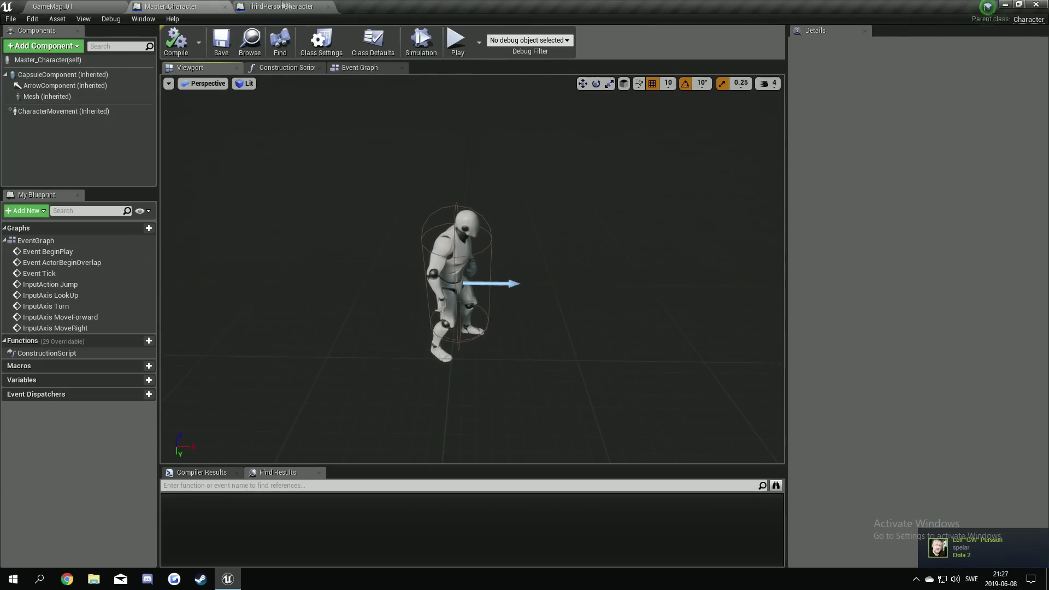
pyautogui.click(329, 8)
# Add a Spring Arm component to Master_Character and attach it under the Mesh.
pyautogui.click(52, 47)
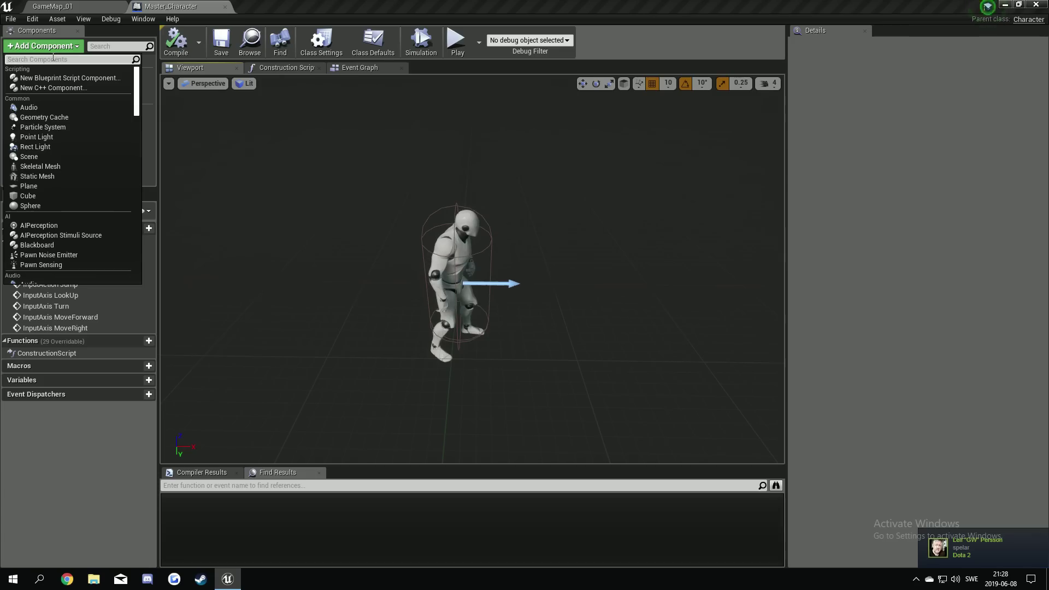
pyautogui.write('spring')
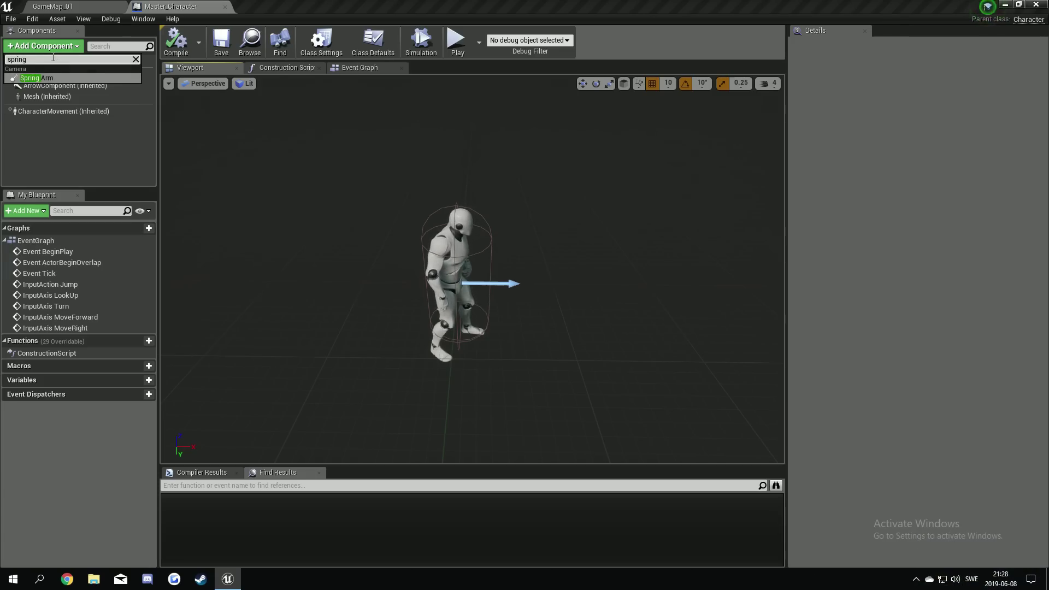
pyautogui.click(60, 79)
pyautogui.click(68, 152)
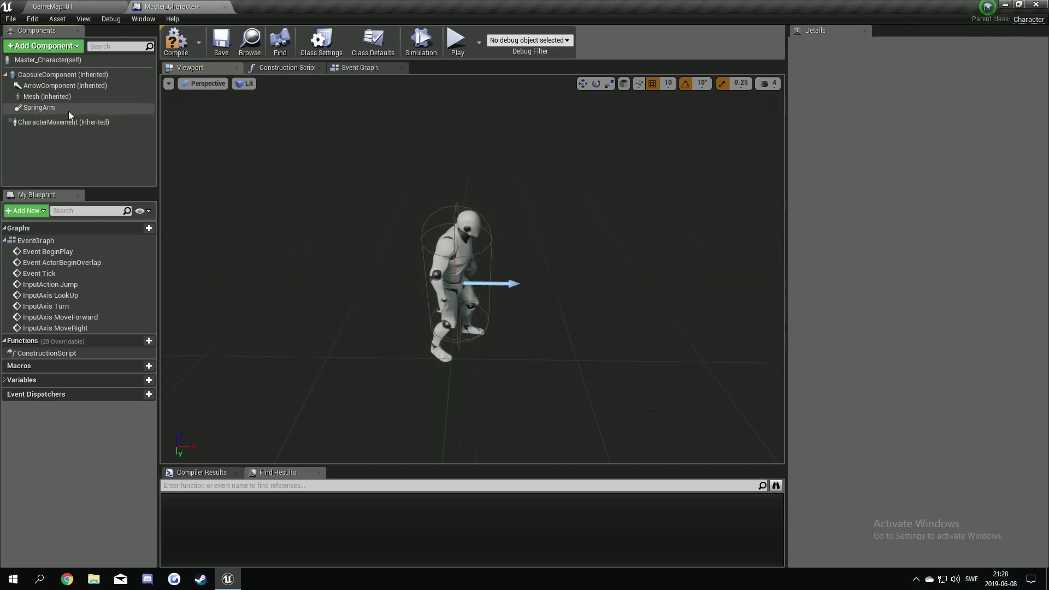
pyautogui.click(67, 110)
pyautogui.moveTo(383, 246); pyautogui.dragTo(276, 267, button='right')
pyautogui.moveTo(60, 107); pyautogui.dragTo(55, 97)
# Add a Camera component, attach it under the SpringArm and save Master_Character.
pyautogui.click(63, 46)
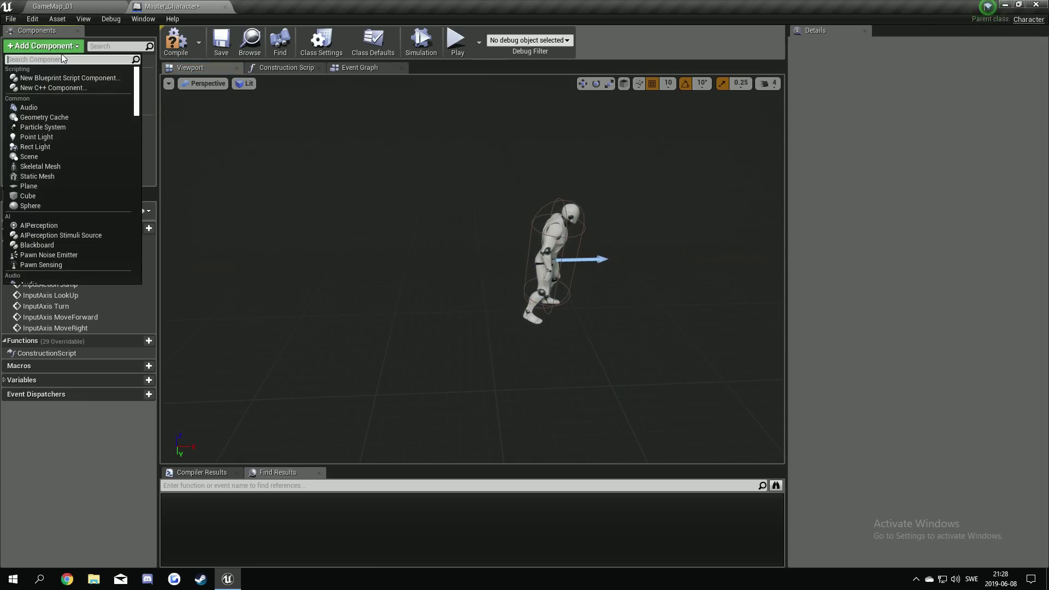
pyautogui.write('cmera')
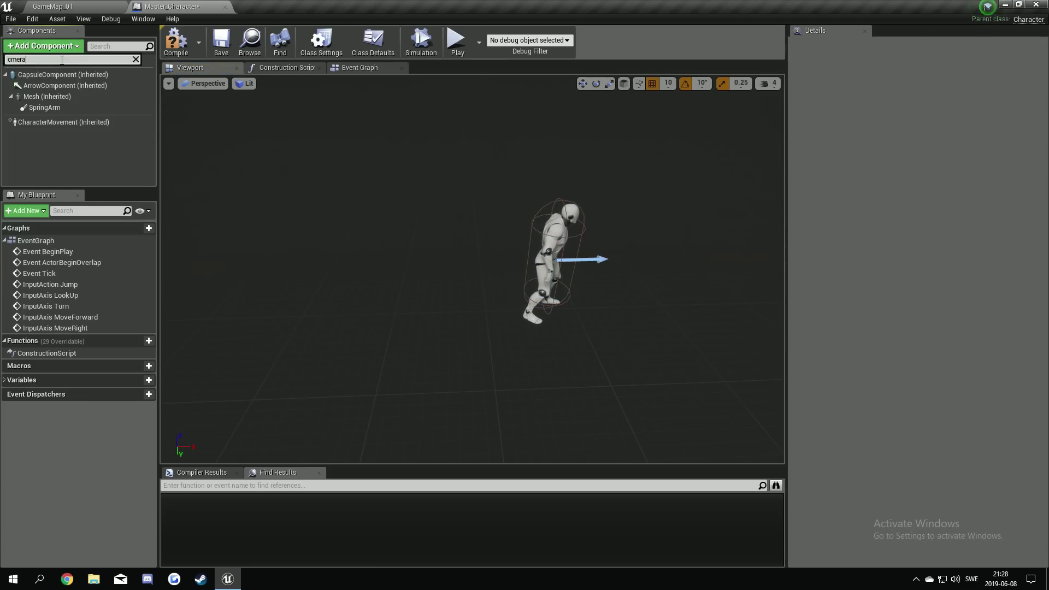
pyautogui.press('BackSpace')
pyautogui.write('am')
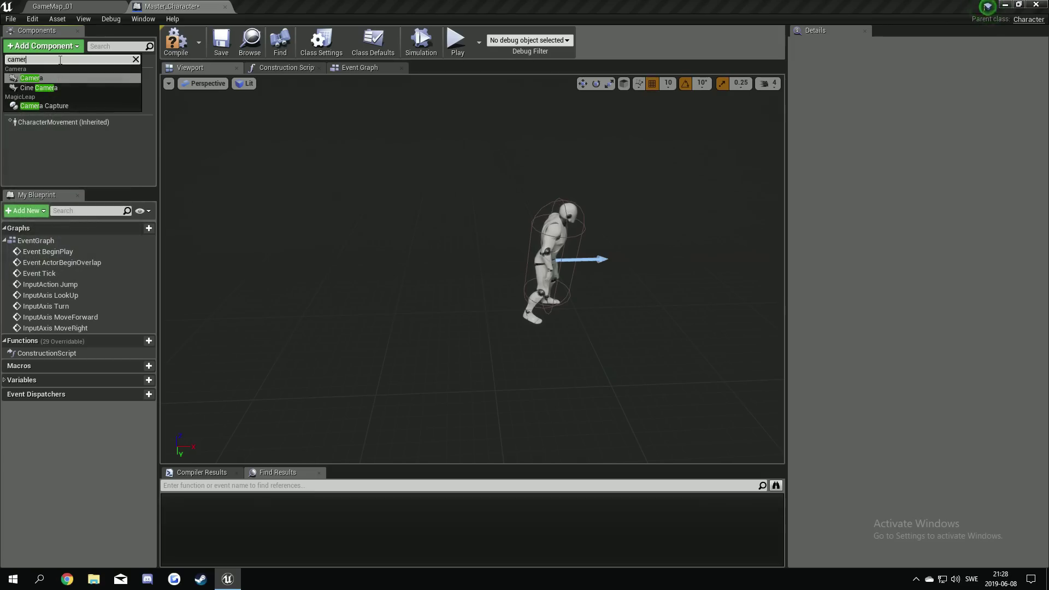
pyautogui.click(45, 79)
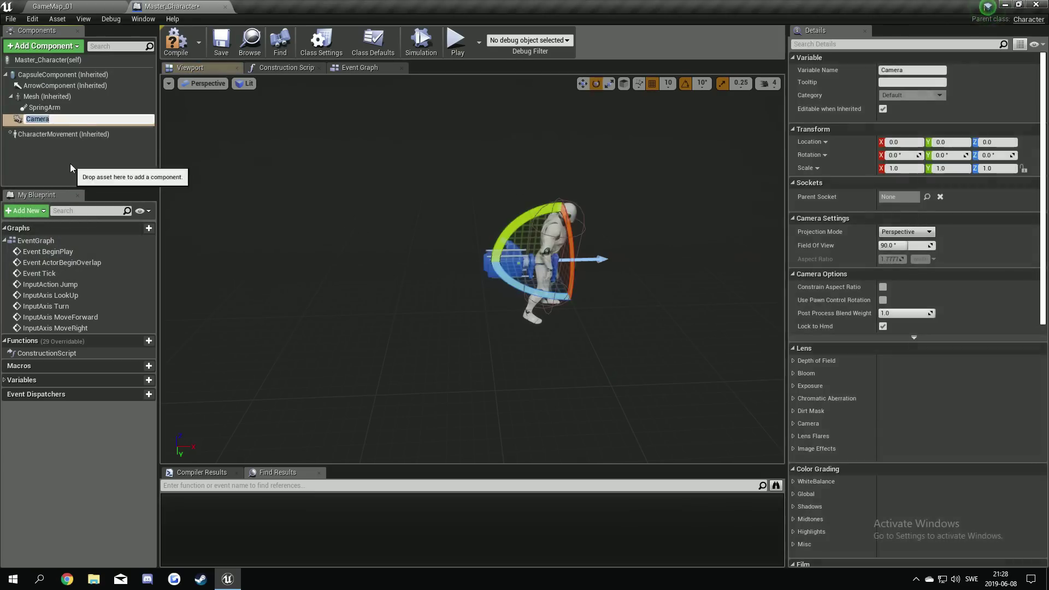
pyautogui.moveTo(39, 118); pyautogui.dragTo(62, 109)
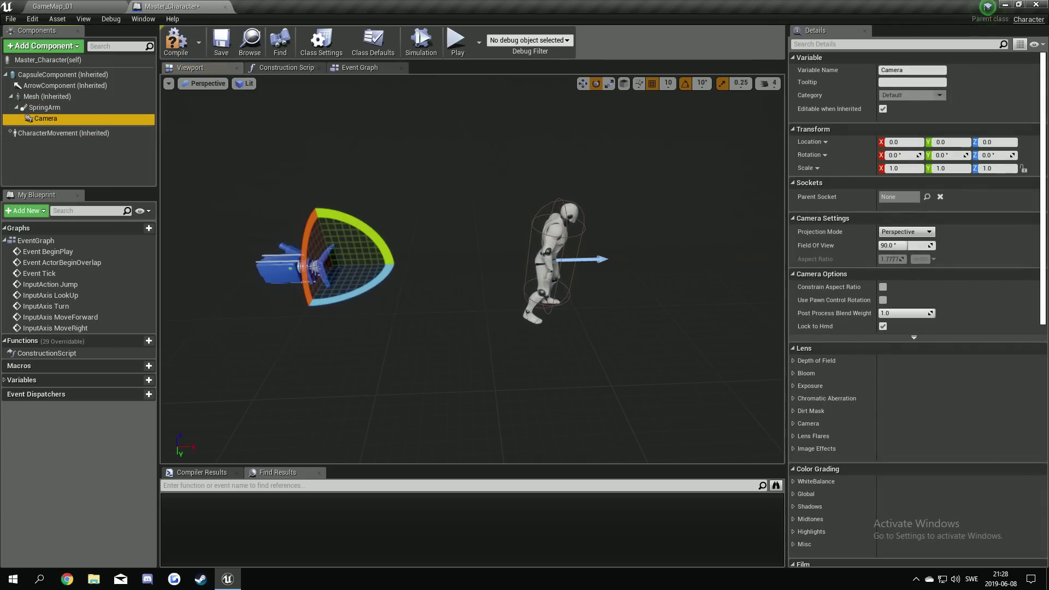
pyautogui.hotkey('ctrl', 's')
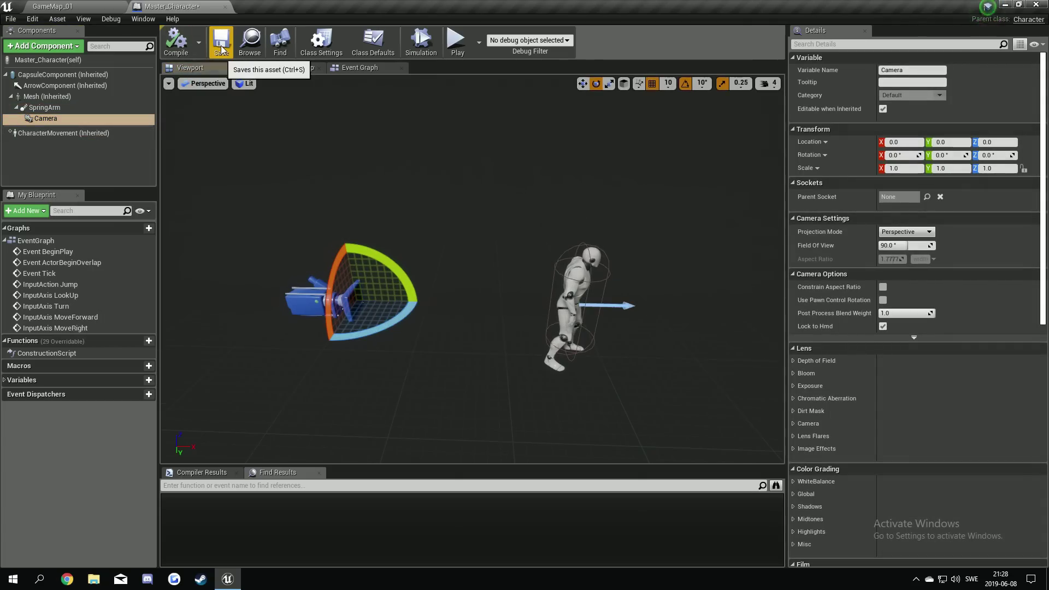
# Play-test GameMap_01 with the new third-person camera, stop it and return to the Master_Character Blueprint.
pyautogui.click(74, 6)
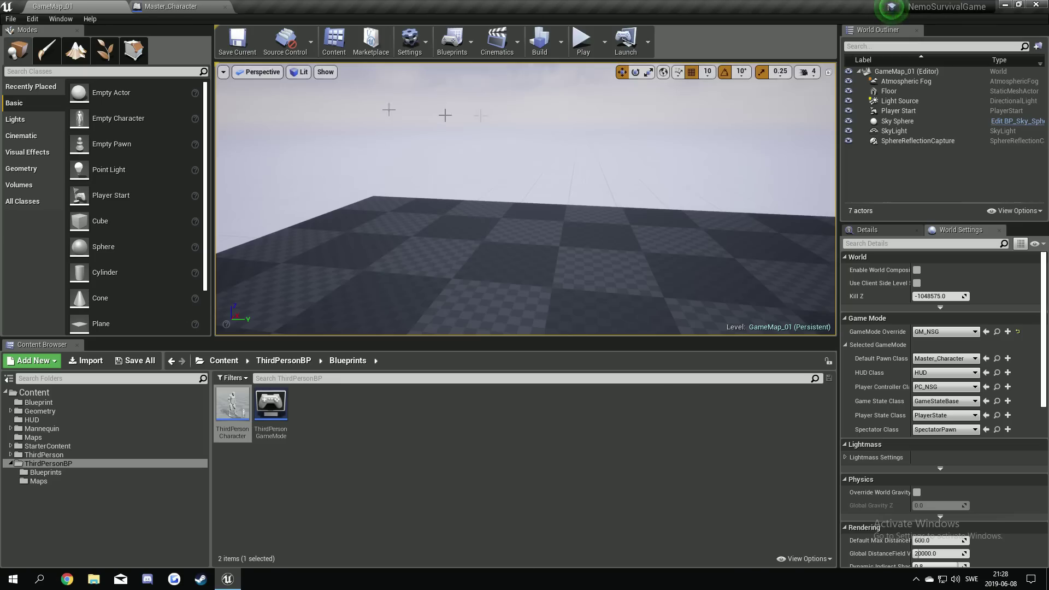
pyautogui.click(581, 44)
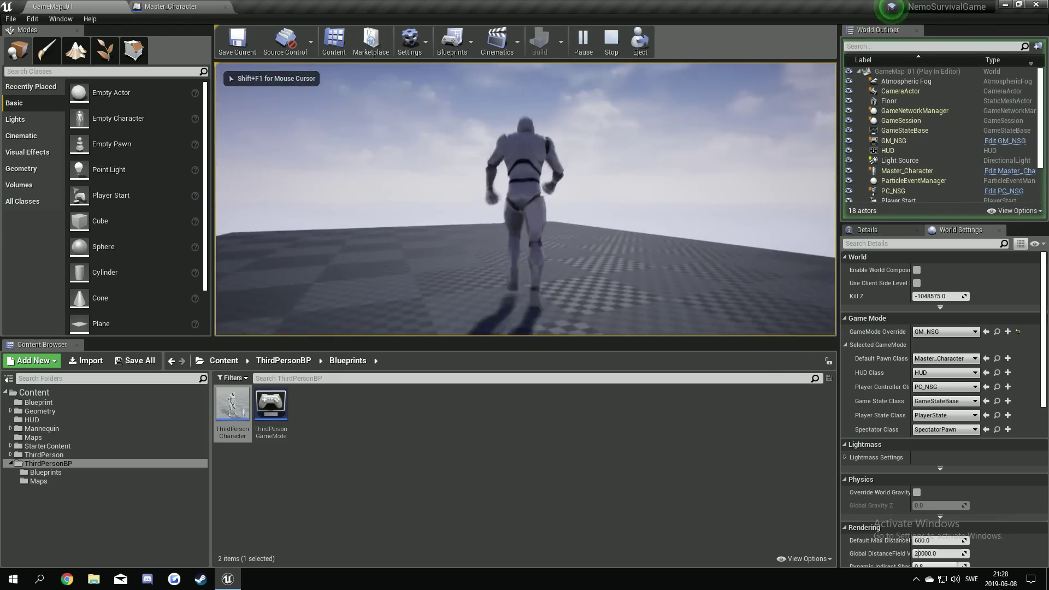
pyautogui.press('Escape')
pyautogui.click(171, 6)
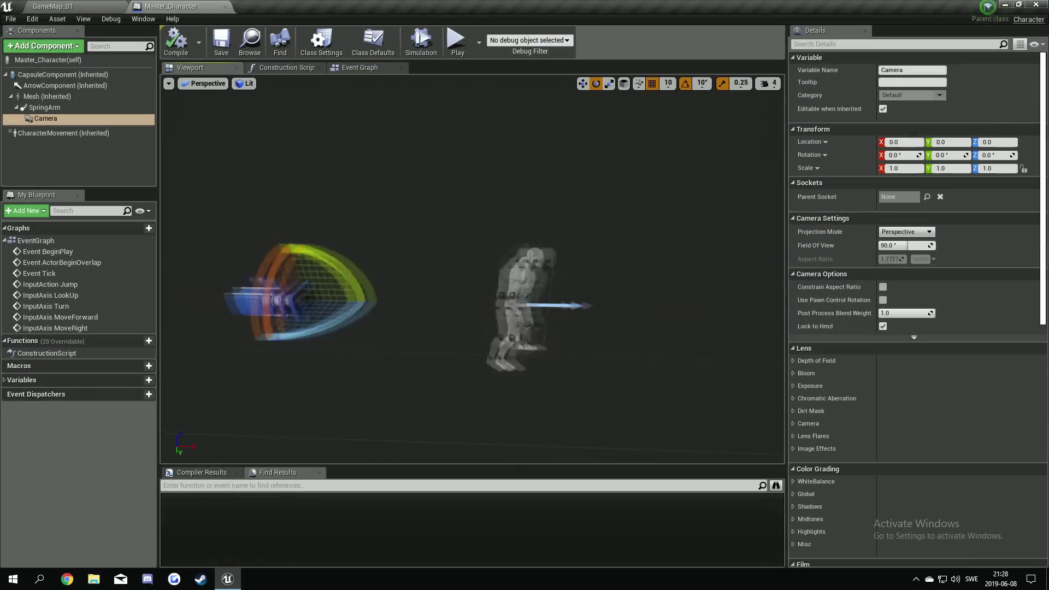
# Raise the Camera above the spring arm's end to a Z location of 100.
pyautogui.press('w')
pyautogui.moveTo(472, 268); pyautogui.dragTo(536, 368, button='right')
pyautogui.press('s')
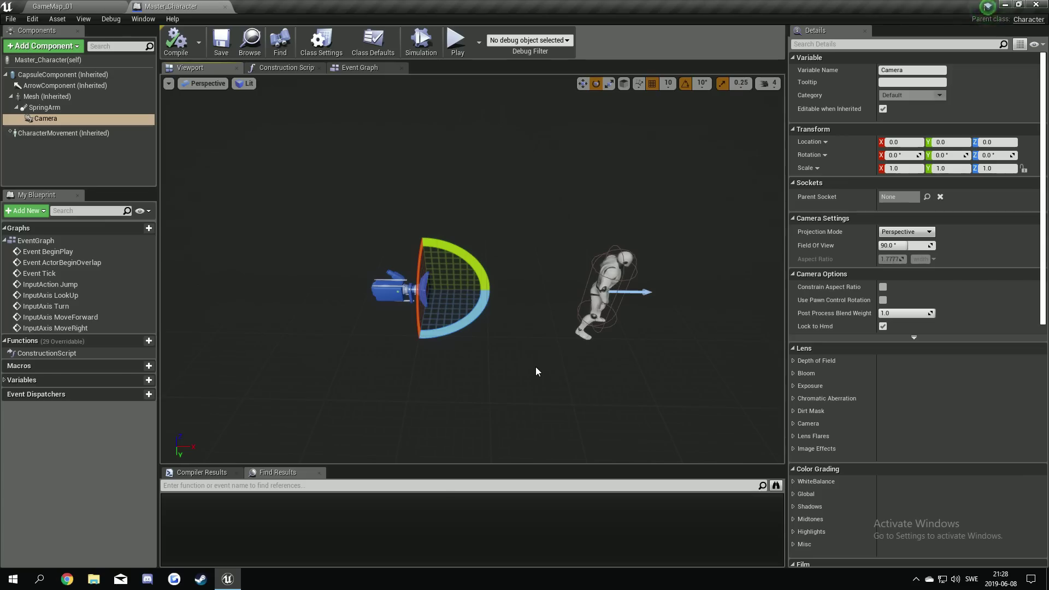
pyautogui.moveTo(537, 358); pyautogui.dragTo(568, 383, button='right')
pyautogui.press('w')
pyautogui.moveTo(397, 239); pyautogui.dragTo(382, 179)
pyautogui.press('a')
pyautogui.moveTo(417, 292); pyautogui.dragTo(546, 311, button='right')
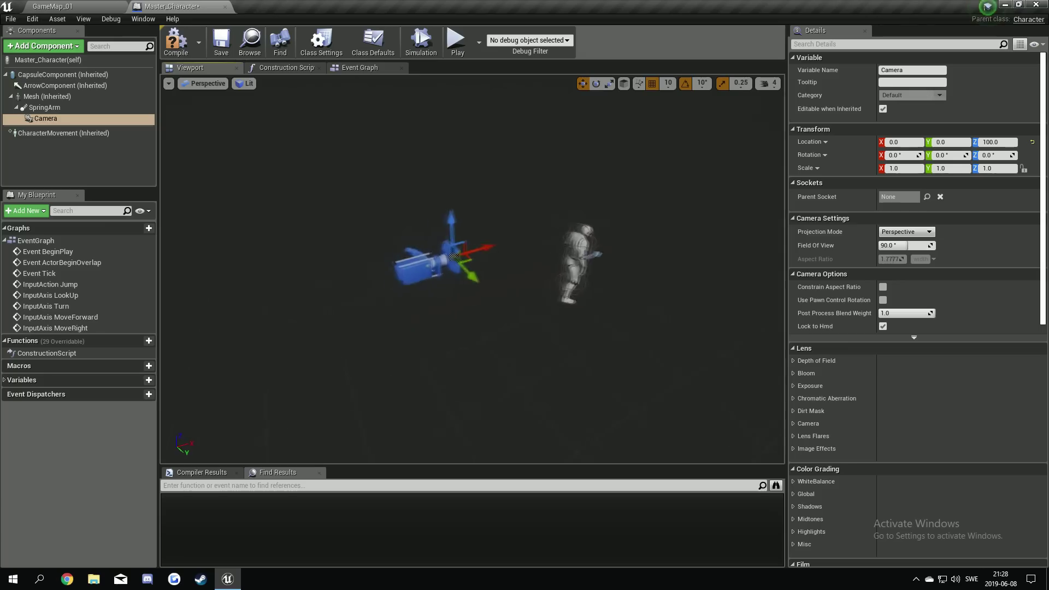
# Tilt the Camera down to a Y rotation of -20° and move it to about X 10.26, Z 128.19.
pyautogui.press('e')
pyautogui.moveTo(494, 243); pyautogui.dragTo(461, 203)
pyautogui.press('w')
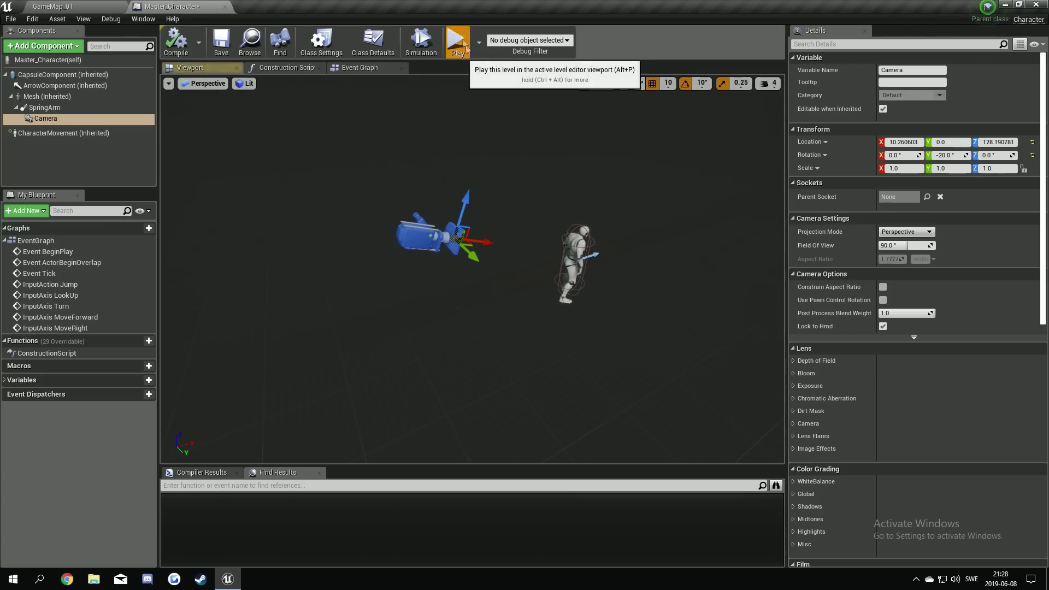
# Play-test the level in a preview window, running the character forward to check the adjusted camera angle.
pyautogui.click(457, 40)
pyautogui.press('w')
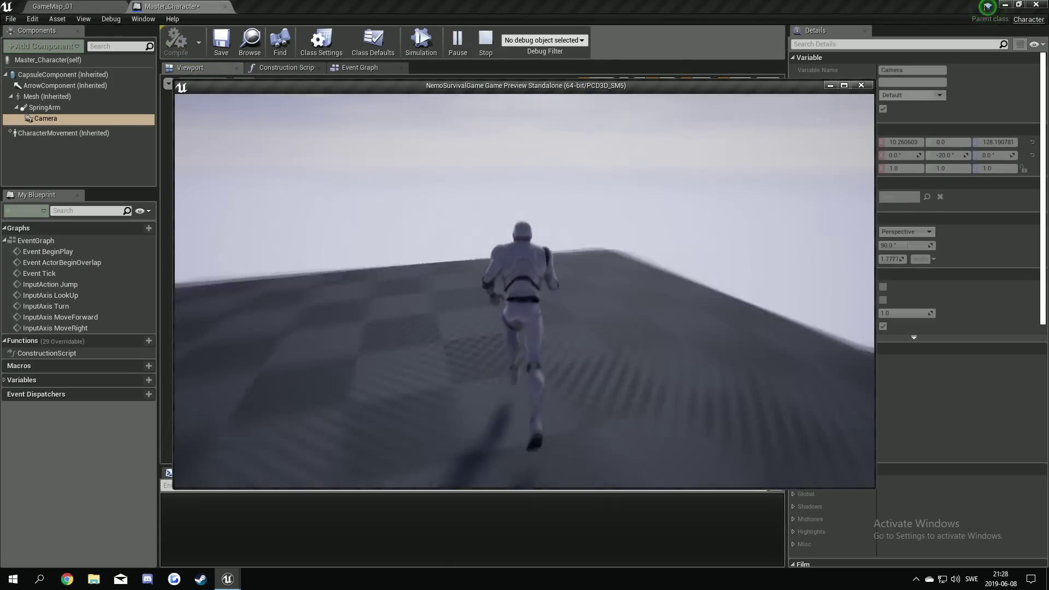
pyautogui.press('w')
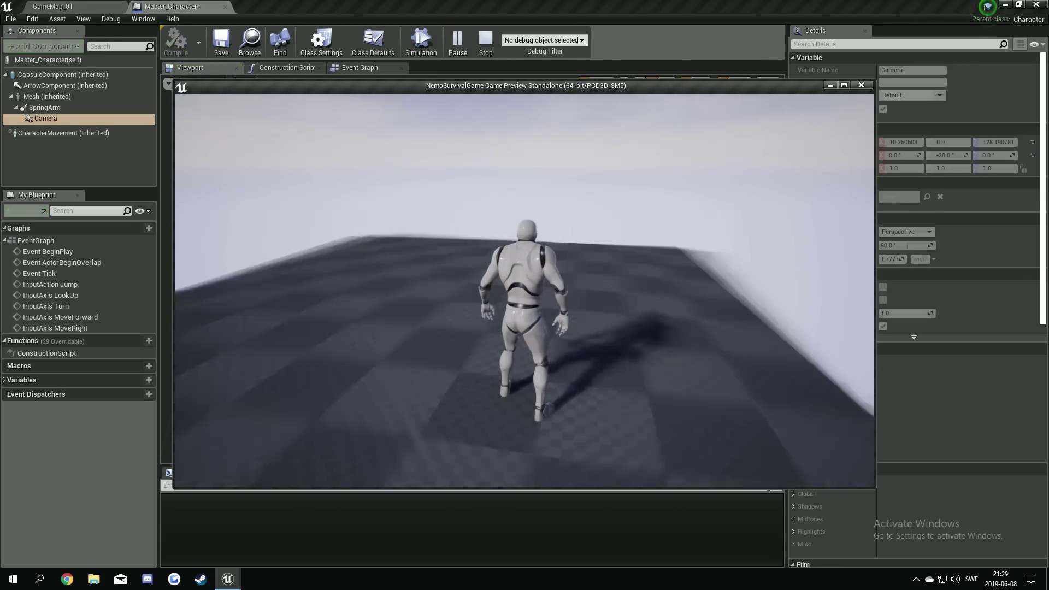
# Stop the preview and enable Use Pawn Control Rotation on the Camera component.
pyautogui.press('Escape')
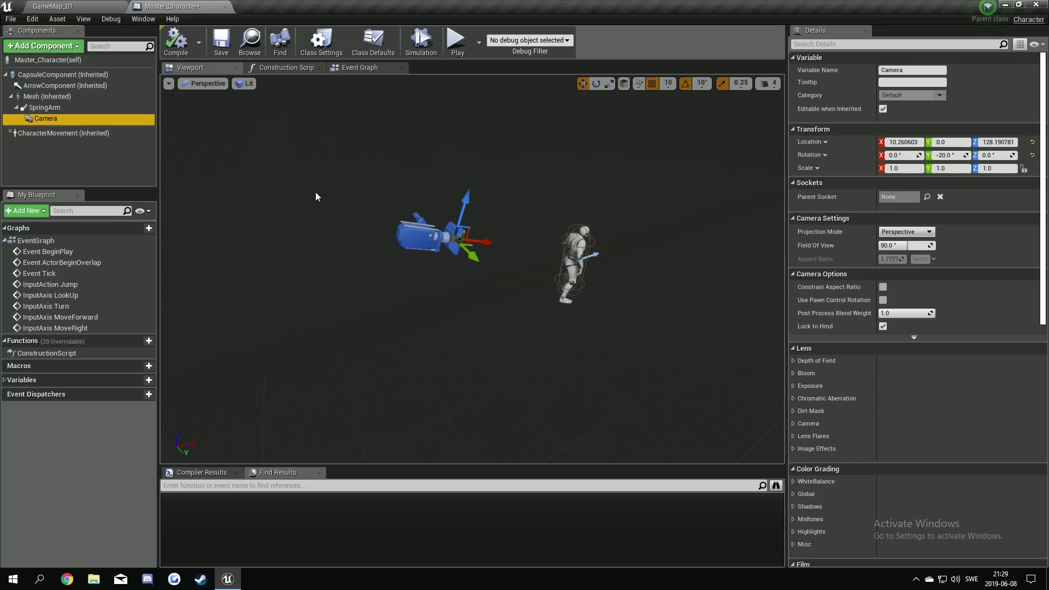
pyautogui.click(36, 121)
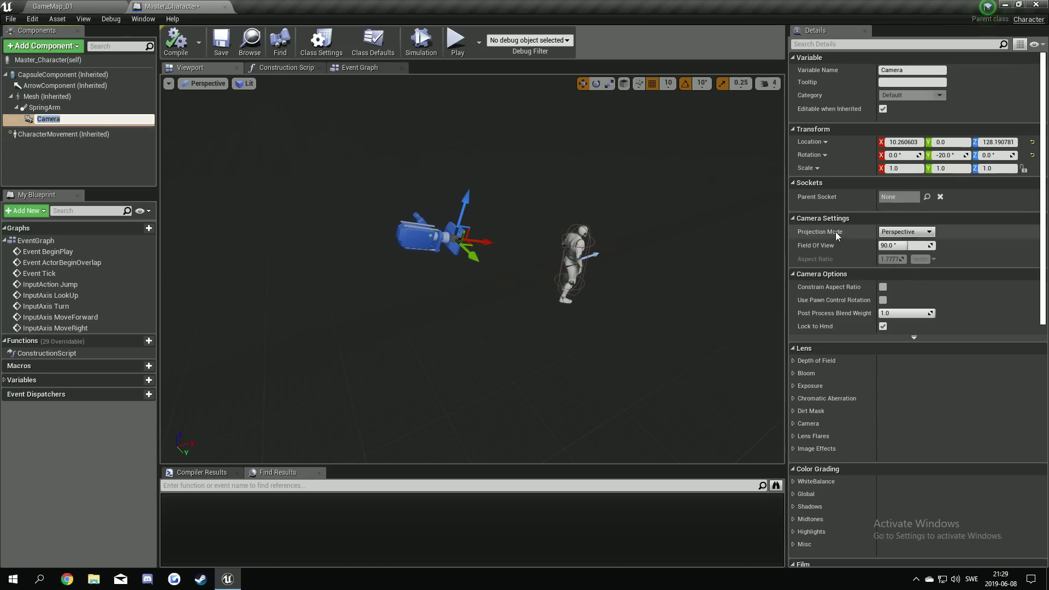
pyautogui.scroll(-1, 847, 334)
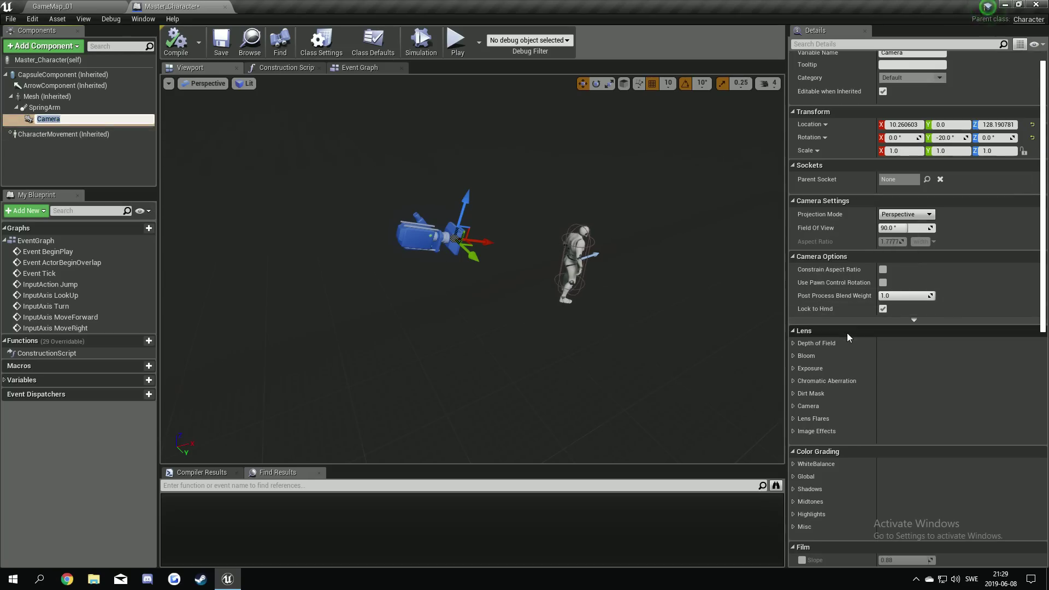
pyautogui.scroll(-5, 847, 333)
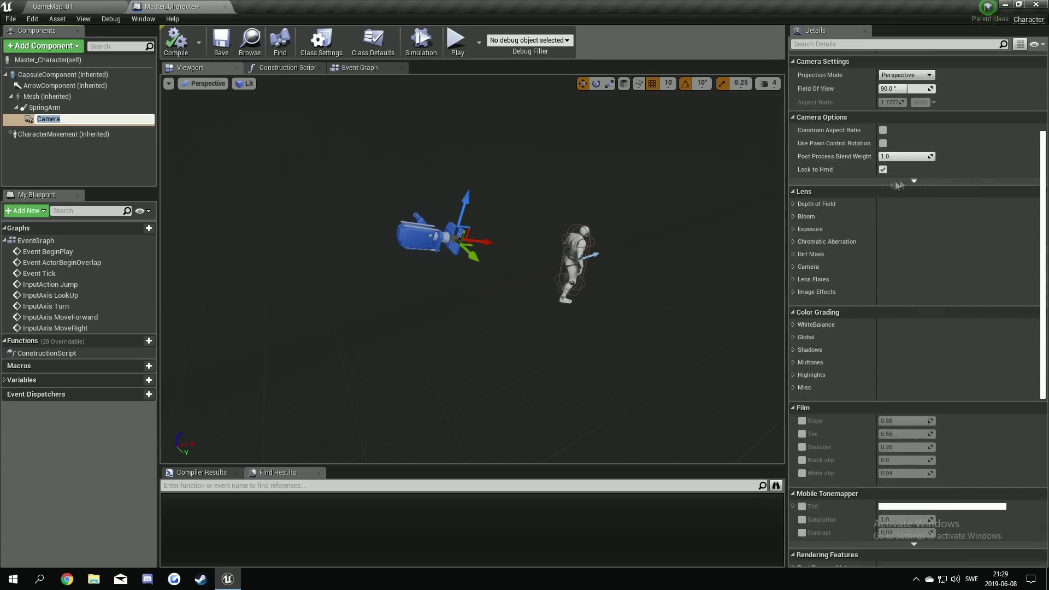
pyautogui.press('Return')
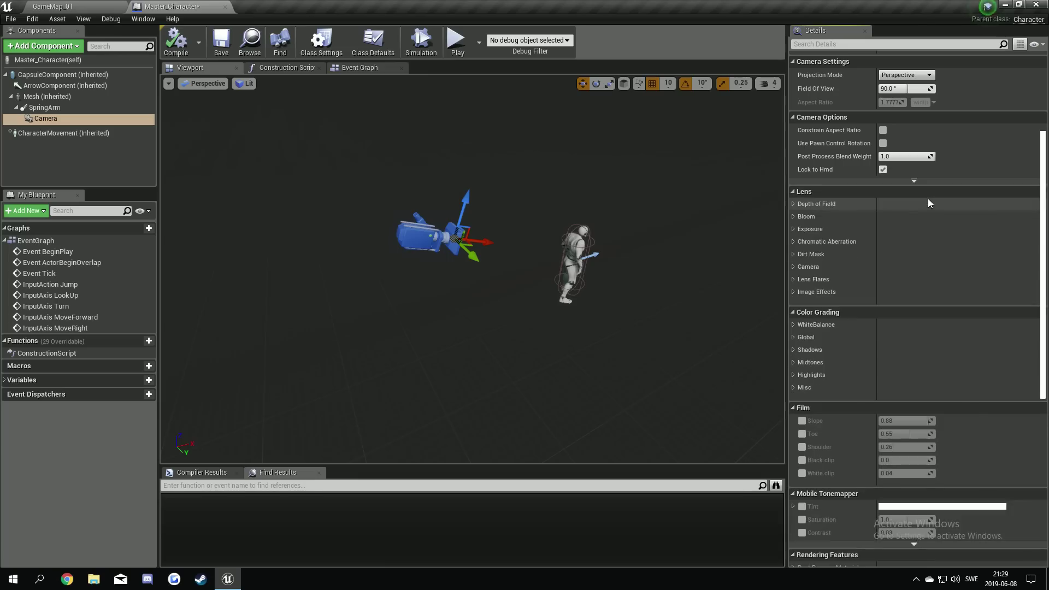
pyautogui.scroll(1, 928, 198)
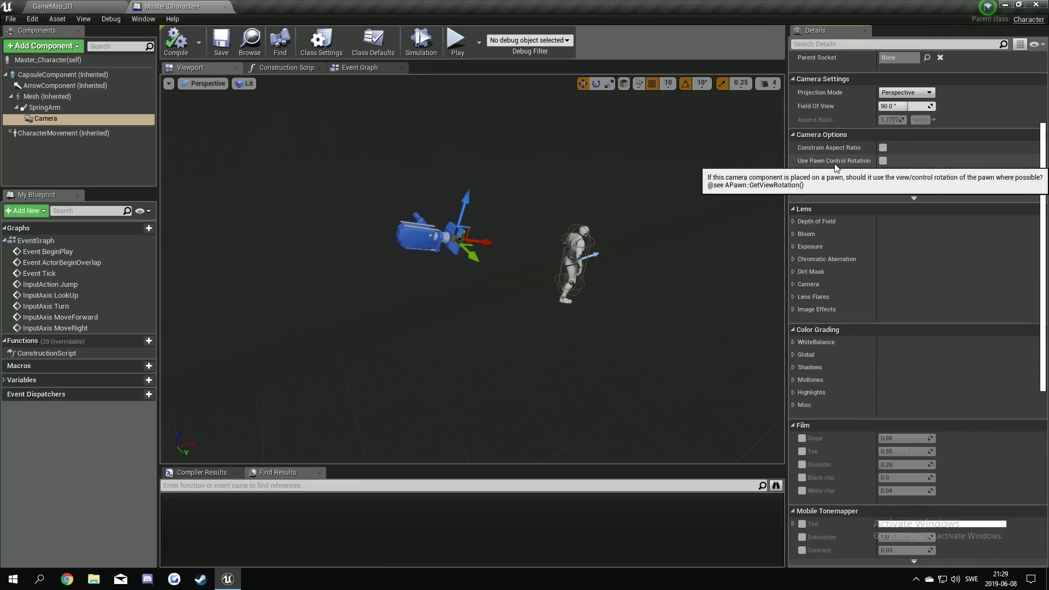
pyautogui.click(883, 162)
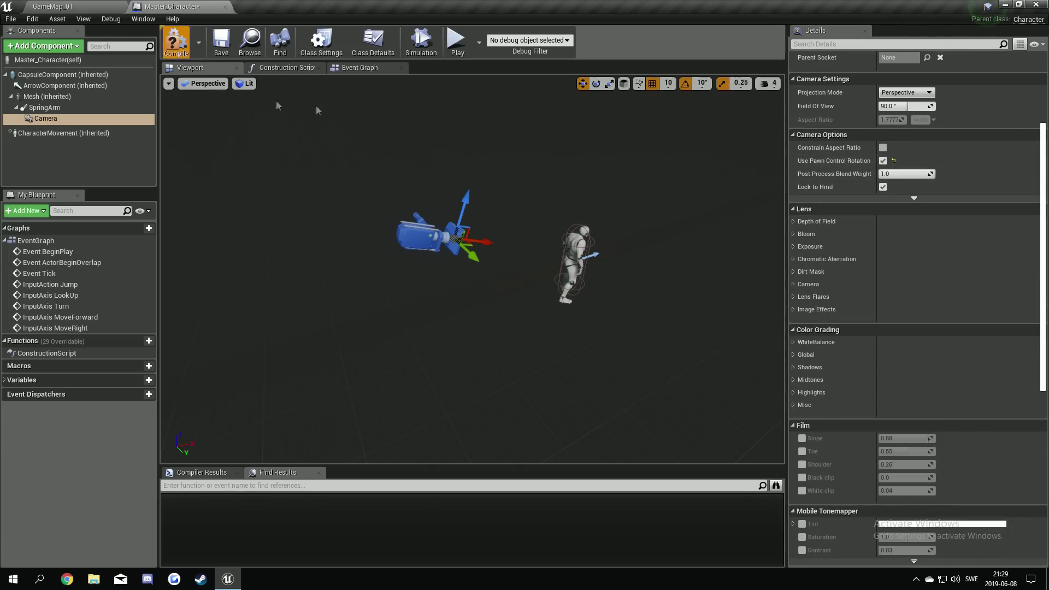
# Play-test the camera's pawn-controlled rotation in the preview and disable Use Pawn Control Rotation on the Camera again.
pyautogui.click(454, 48)
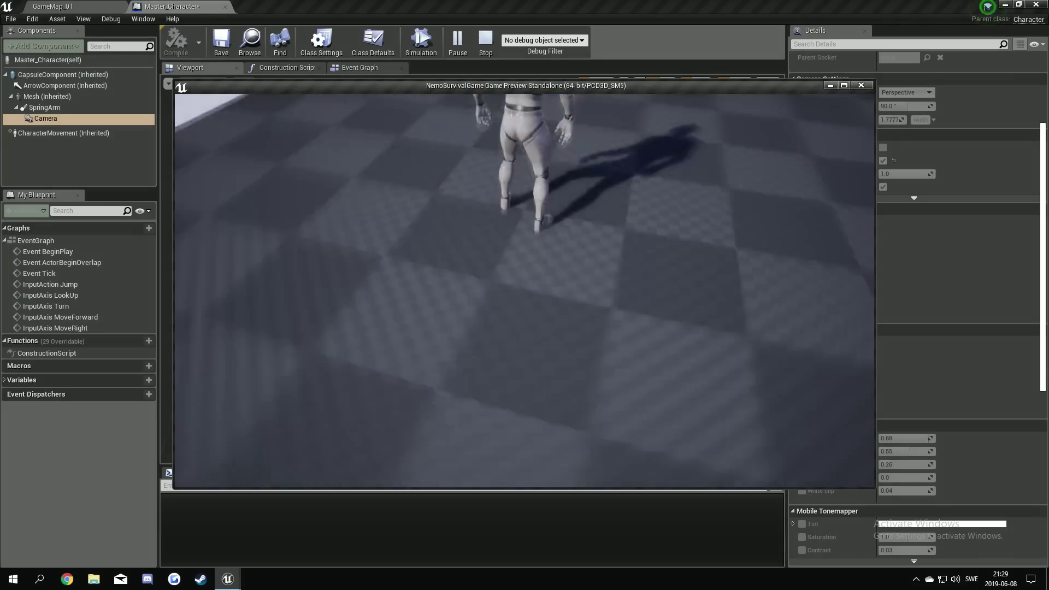
pyautogui.press('Escape')
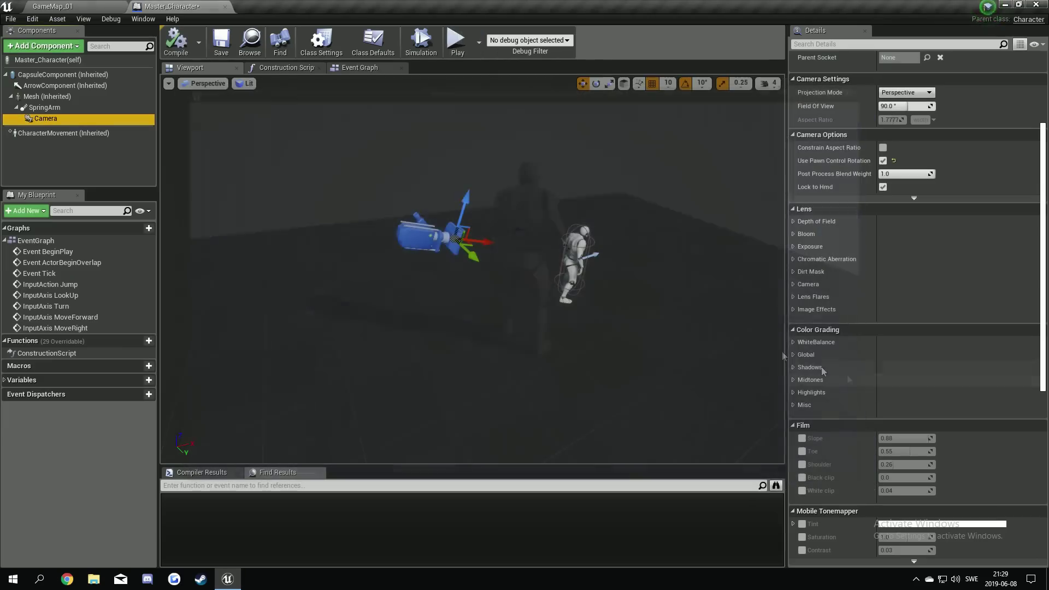
pyautogui.click(883, 160)
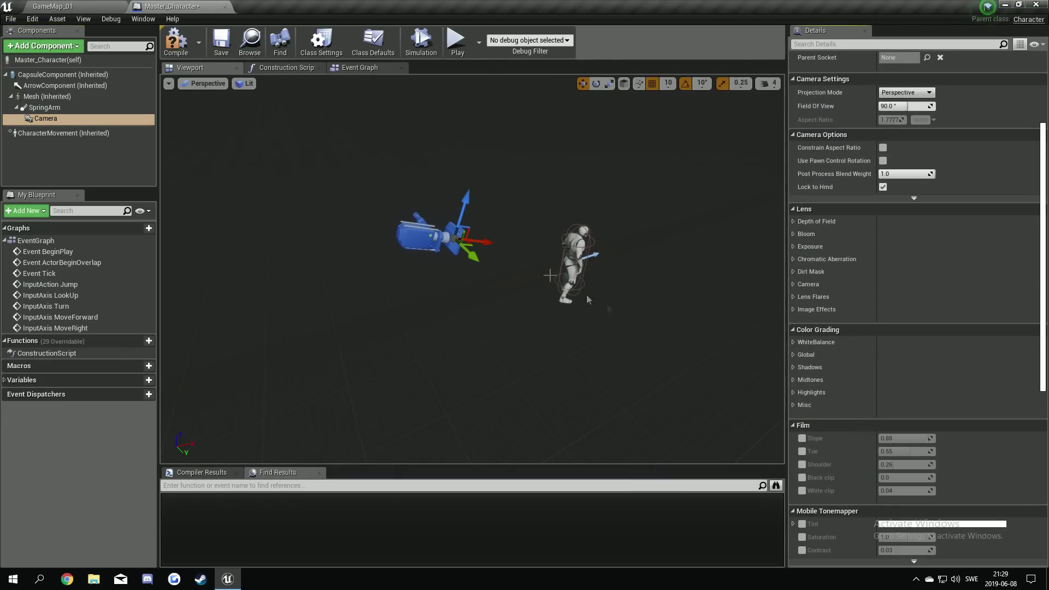
# Compile and save the Master_Character Blueprint and play-test the character in GameMap_01.
pyautogui.click(166, 52)
pyautogui.click(44, 107)
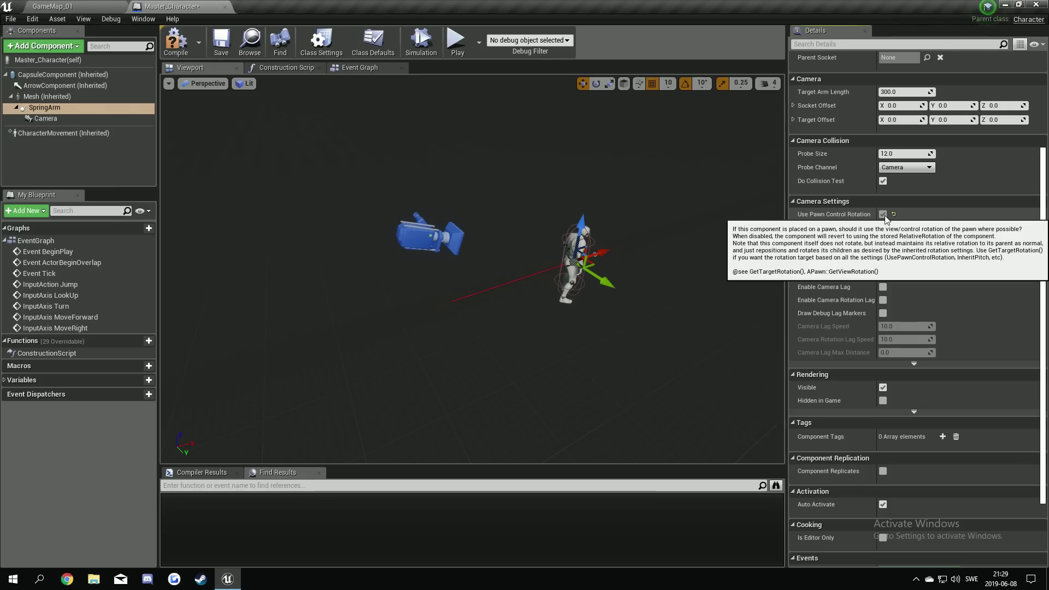
pyautogui.click(222, 44)
pyautogui.click(457, 44)
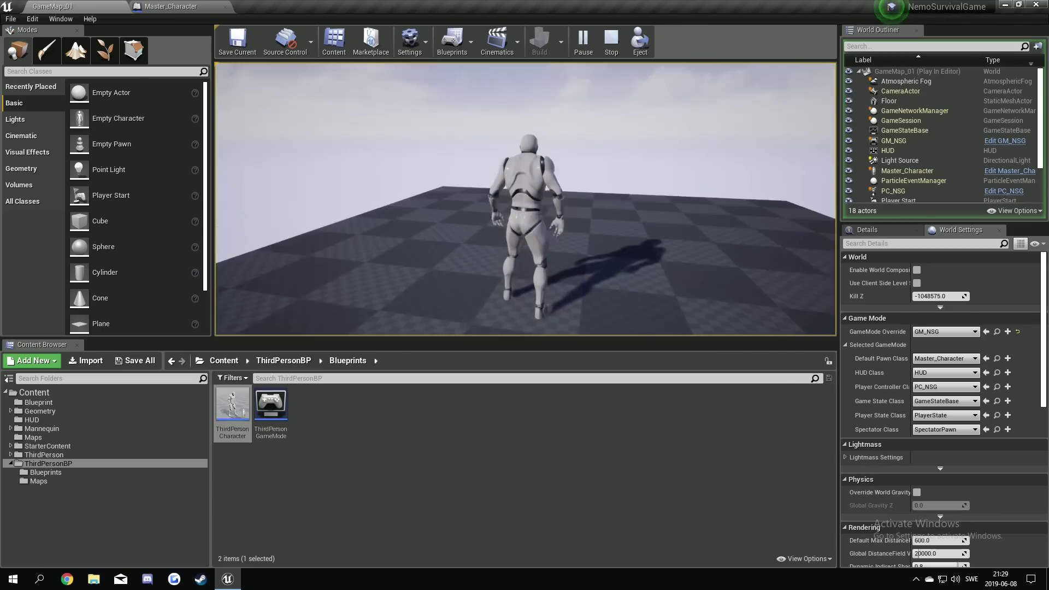
pyautogui.press('Escape')
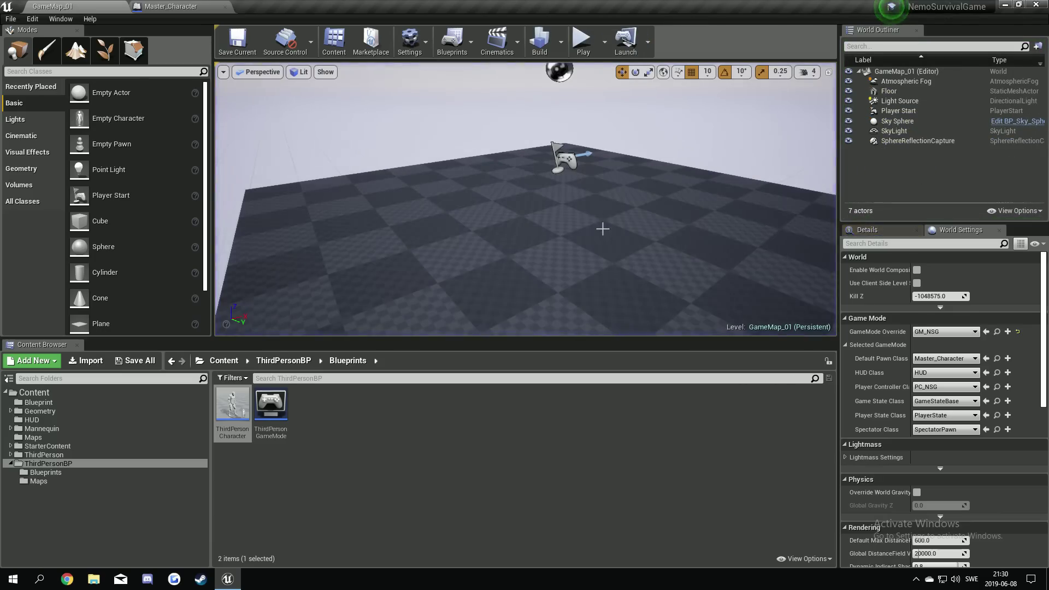
# Collapse the ThirdPersonBP folder and reopen Master_Character from the project's Blueprint folder.
pyautogui.click(412, 442)
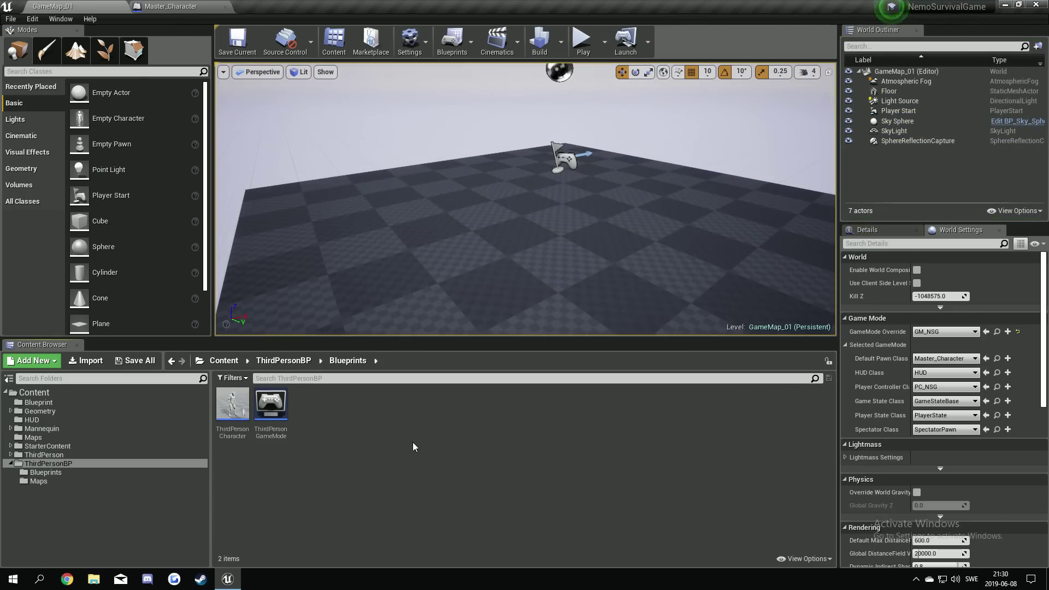
pyautogui.doubleClick(171, 465)
pyautogui.click(39, 402)
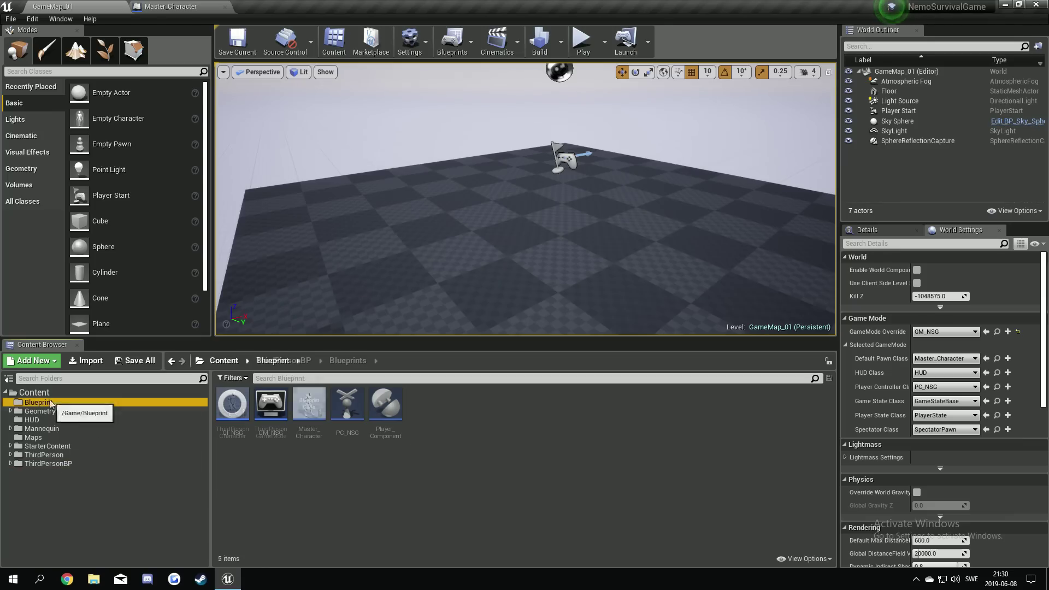
pyautogui.doubleClick(306, 421)
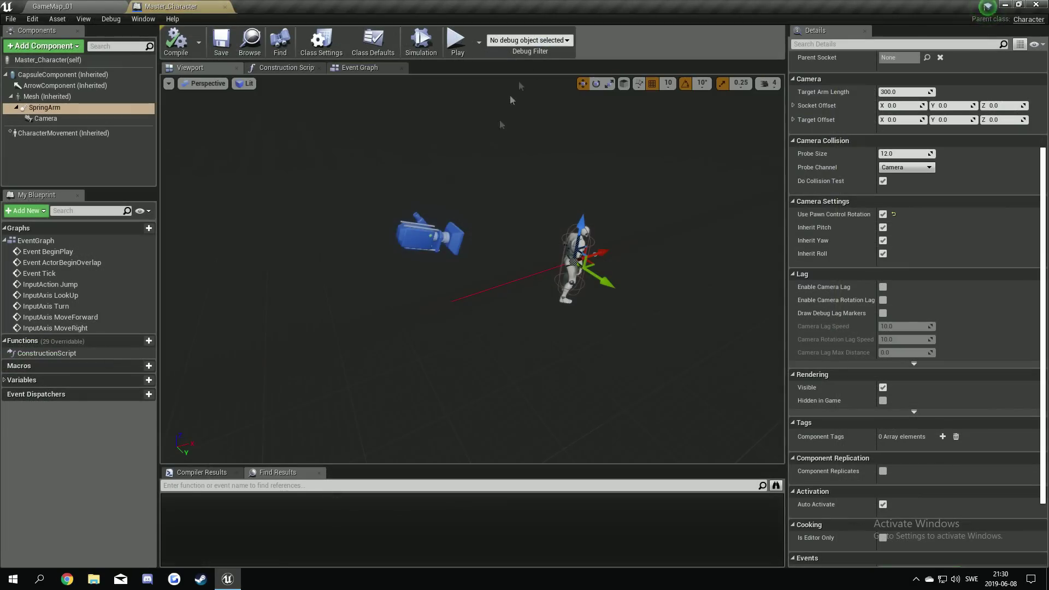
# In the Event Graph, move the Movement input comment group closer to the Mouse input and Jump groups.
pyautogui.click(359, 67)
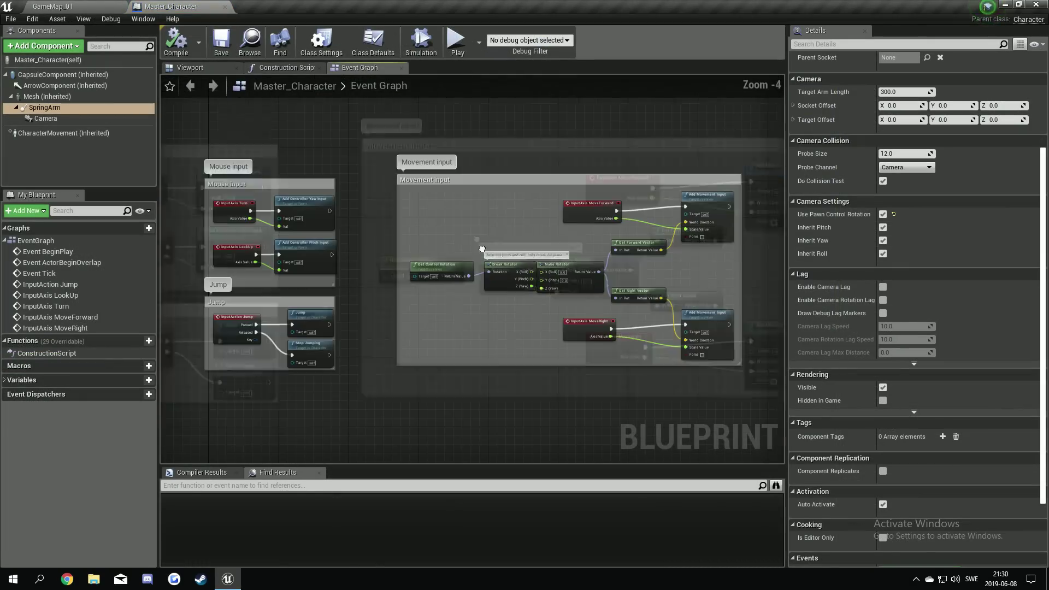
pyautogui.moveTo(684, 172); pyautogui.dragTo(208, 406)
pyautogui.click(209, 405)
pyautogui.moveTo(287, 425); pyautogui.dragTo(336, 412, button='right')
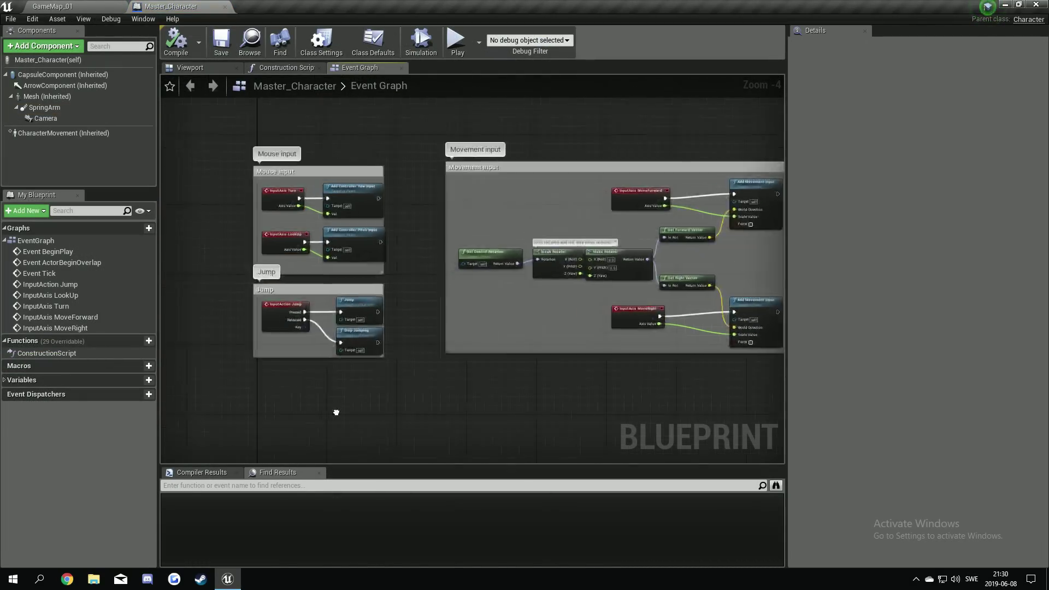
pyautogui.scroll(-1, 336, 412)
pyautogui.moveTo(503, 229); pyautogui.dragTo(472, 234)
pyautogui.click(496, 176)
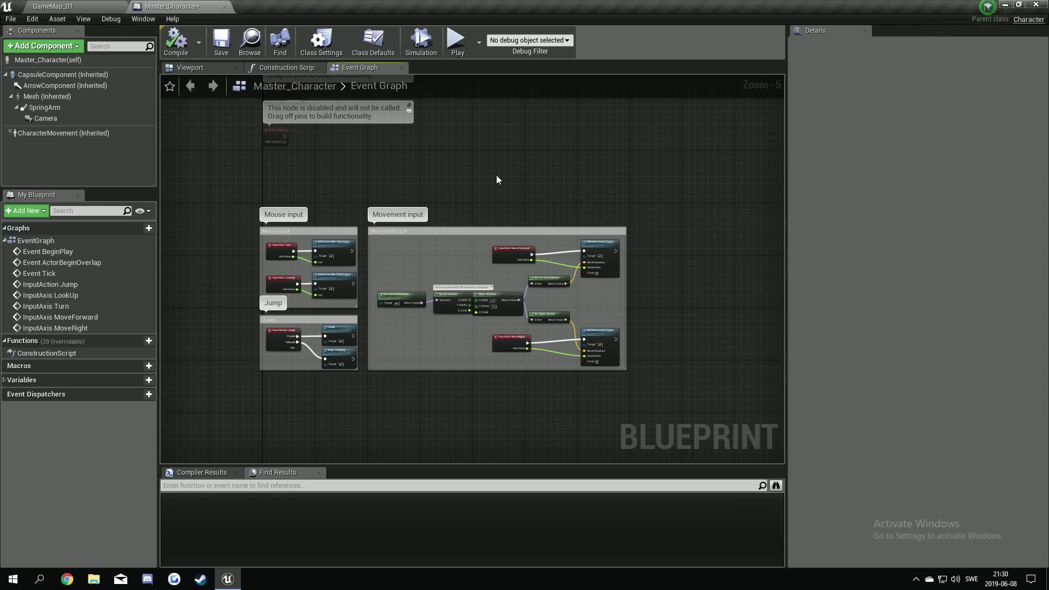
# Examine the MoveForward, Turn, LookUp and Jump input nodes and their comment groups in the Event Graph.
pyautogui.scroll(2, 429, 262)
pyautogui.click(604, 211)
pyautogui.moveTo(467, 262); pyautogui.dragTo(630, 243, button='right')
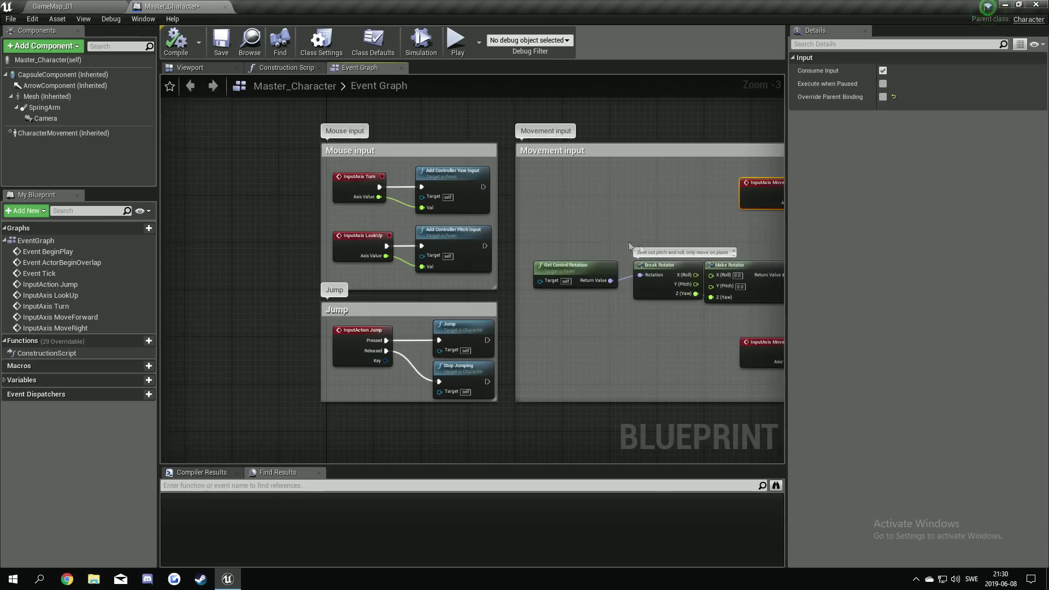
pyautogui.click(359, 184)
pyautogui.click(350, 250)
pyautogui.click(346, 348)
pyautogui.moveTo(620, 352); pyautogui.dragTo(515, 352, button='right')
pyautogui.click(611, 337)
pyautogui.click(511, 267)
pyautogui.rightClick(539, 178)
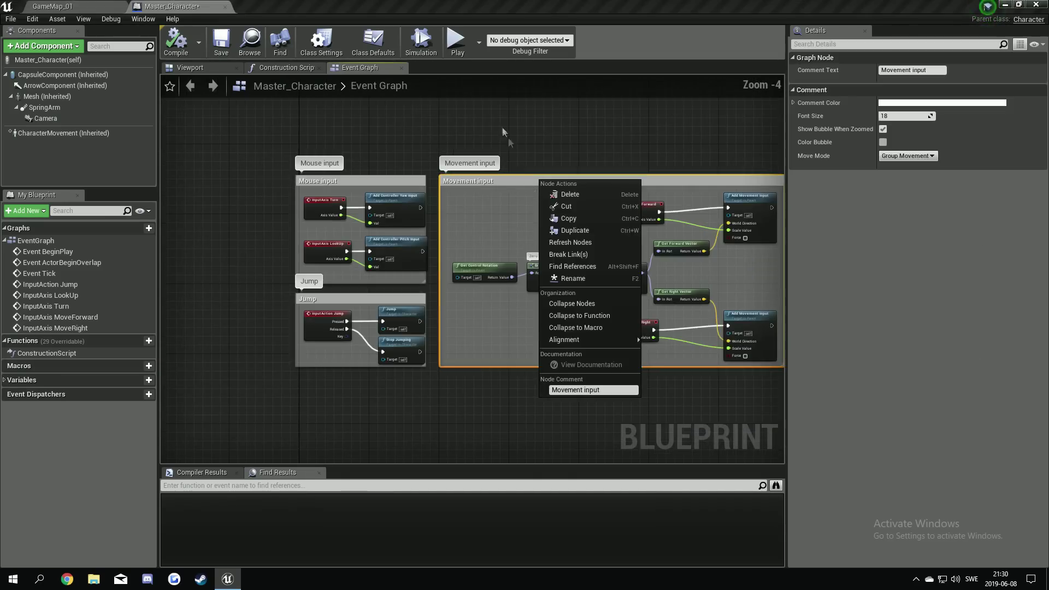
pyautogui.click(507, 136)
pyautogui.moveTo(507, 136); pyautogui.dragTo(475, 238, button='right')
pyautogui.scroll(-1, 501, 222)
# Save Master_Character and reopen it from the Blueprint folder in the GameMap_01 editor.
pyautogui.click(220, 43)
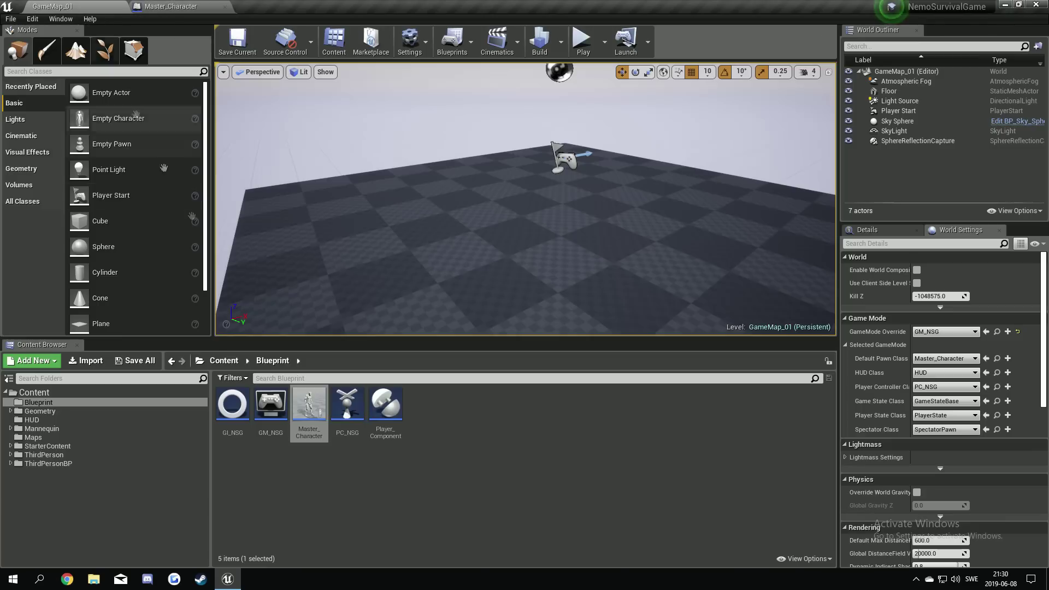
pyautogui.click(373, 498)
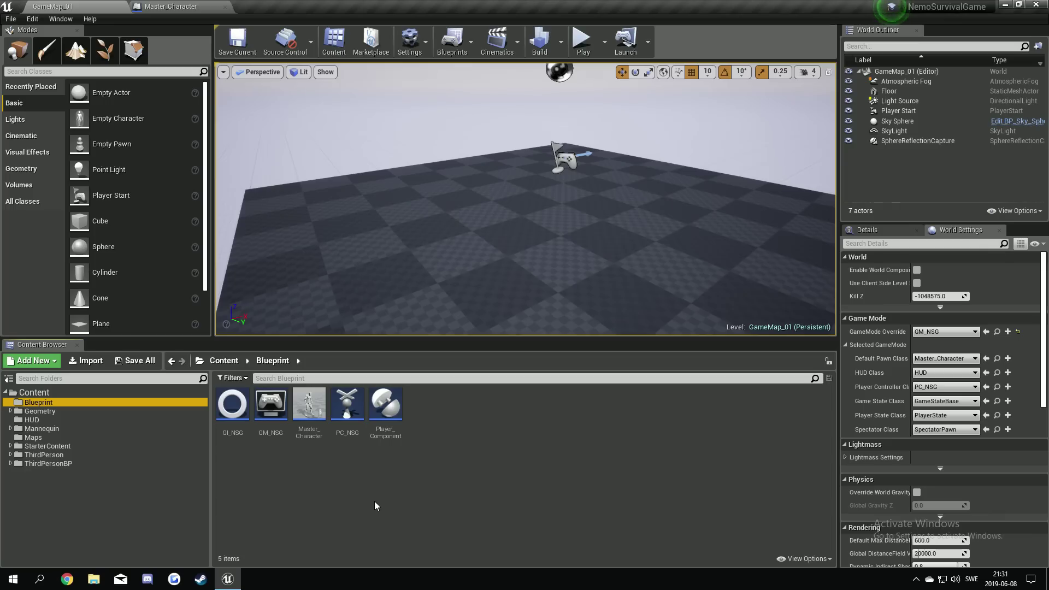
pyautogui.doubleClick(309, 407)
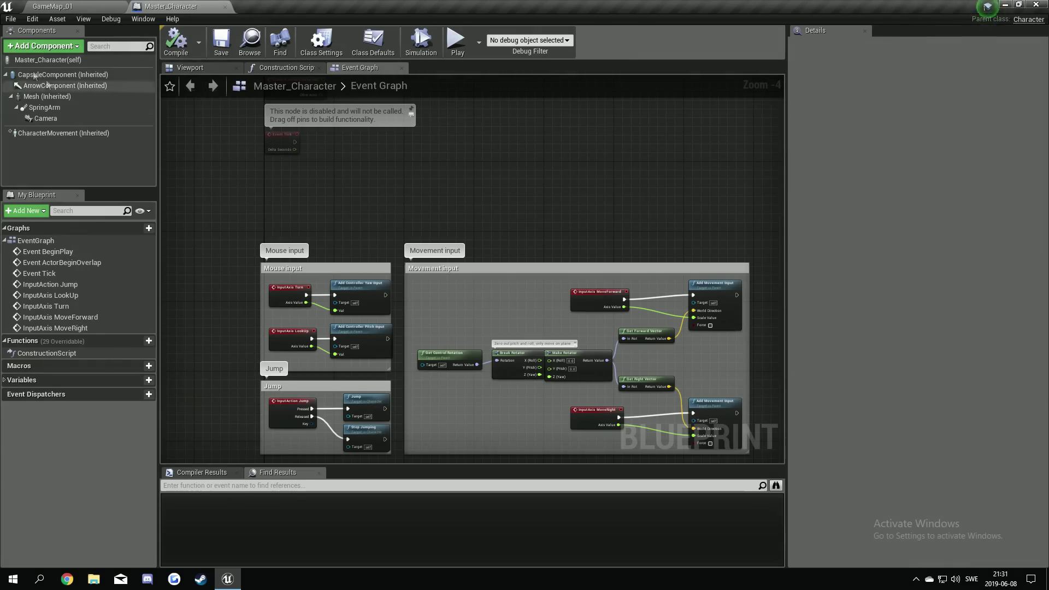
# Add the custom Player Component to Master_Character, and compile and save the Blueprint.
pyautogui.click(44, 46)
pyautogui.write('player')
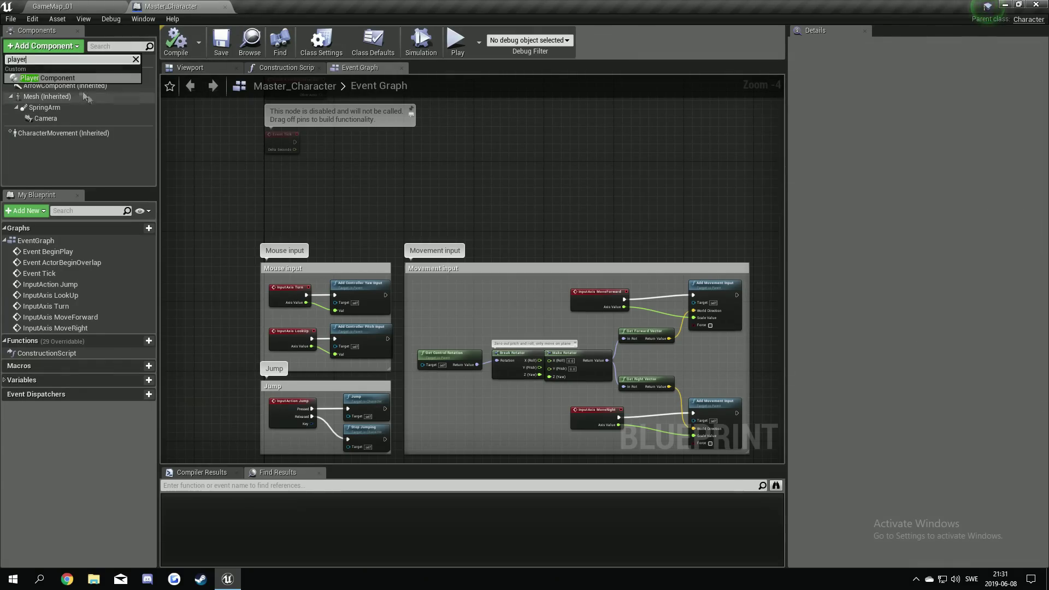
pyautogui.press('Return')
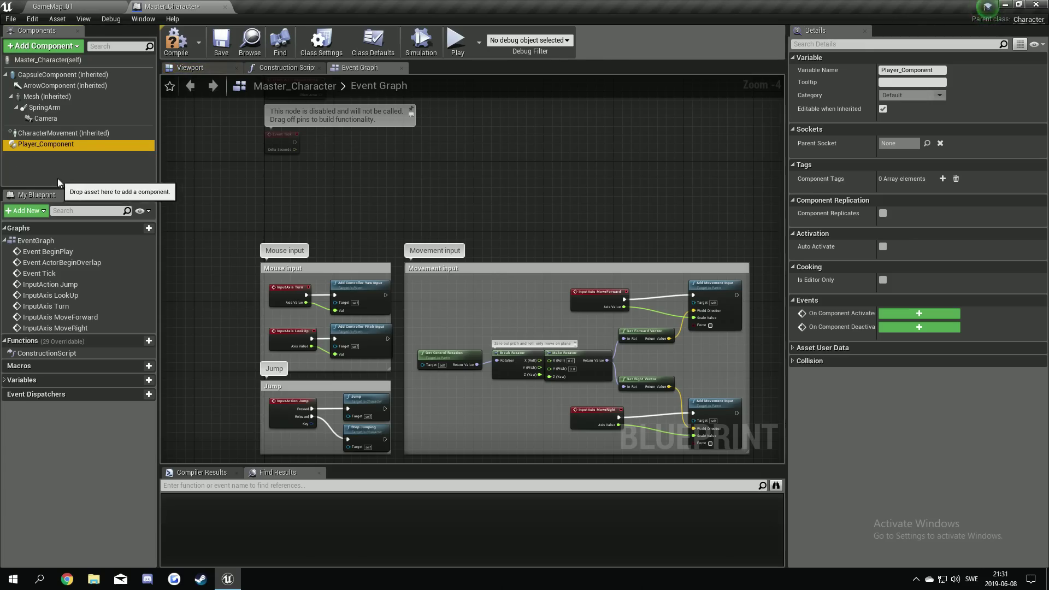
pyautogui.click(175, 47)
pyautogui.click(218, 47)
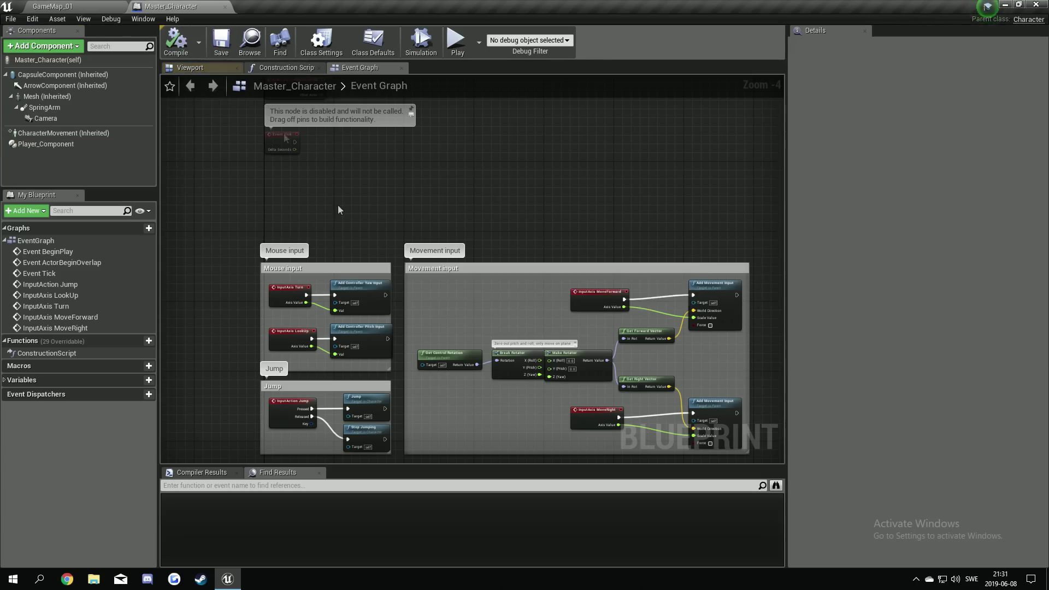
# Open the Player_Component Blueprint for editing from Master_Character's component list.
pyautogui.moveTo(362, 217); pyautogui.dragTo(345, 259, button='right')
pyautogui.scroll(-1, 349, 180)
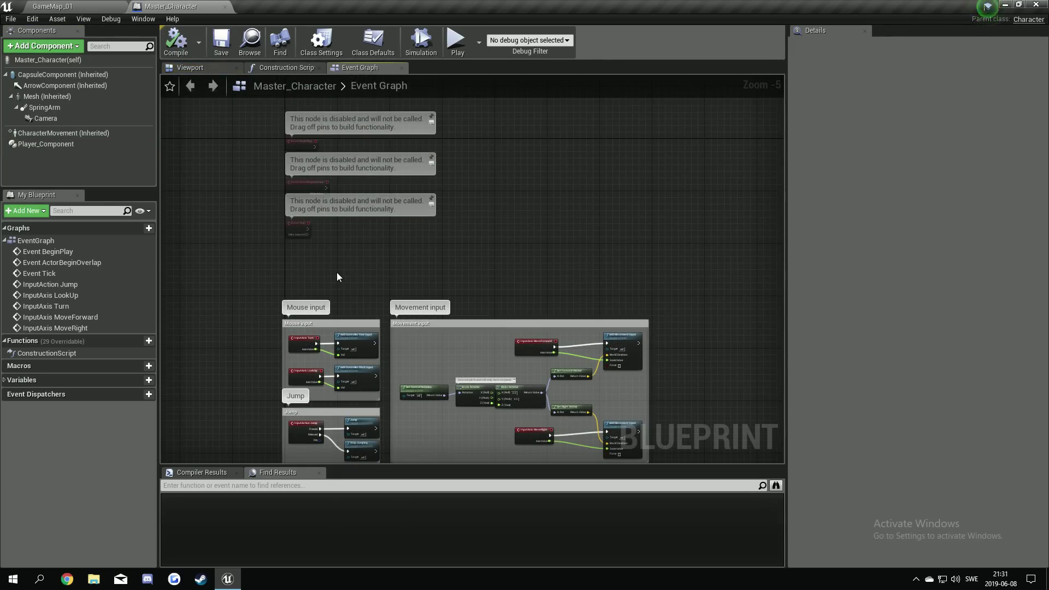
pyautogui.moveTo(336, 272); pyautogui.dragTo(326, 245, button='right')
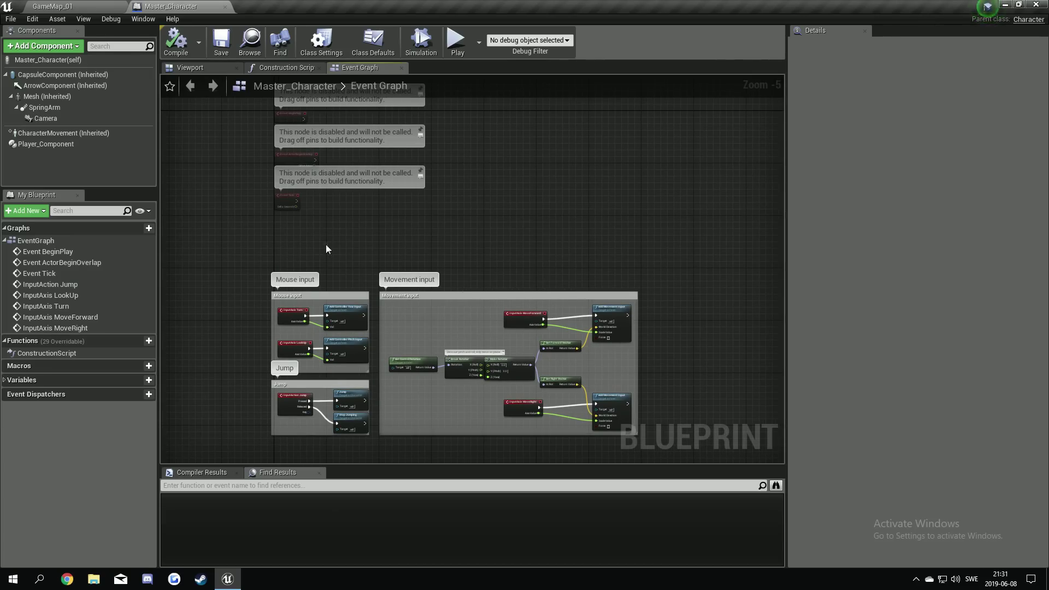
pyautogui.rightClick(55, 146)
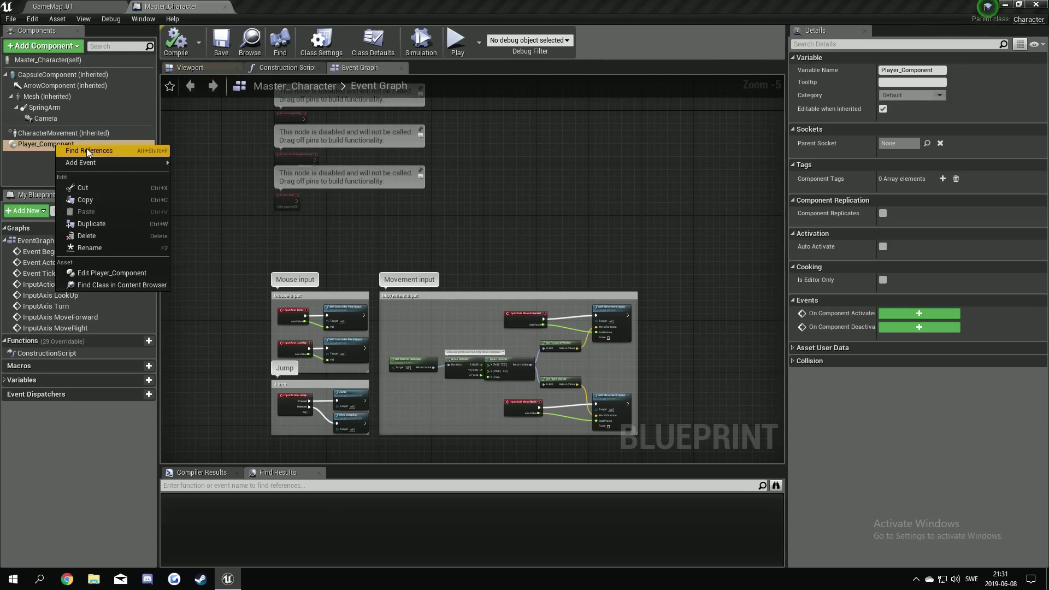
pyautogui.click(129, 275)
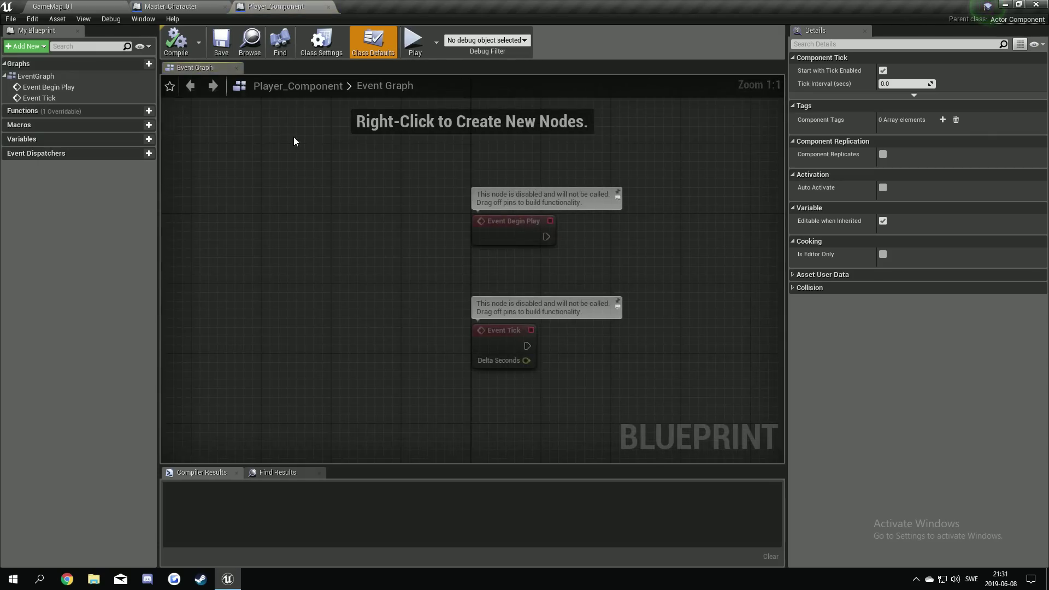
# Add a MasterCharacter variable of type Master Character object reference to Player_Component and compile the Blueprint.
pyautogui.click(137, 139)
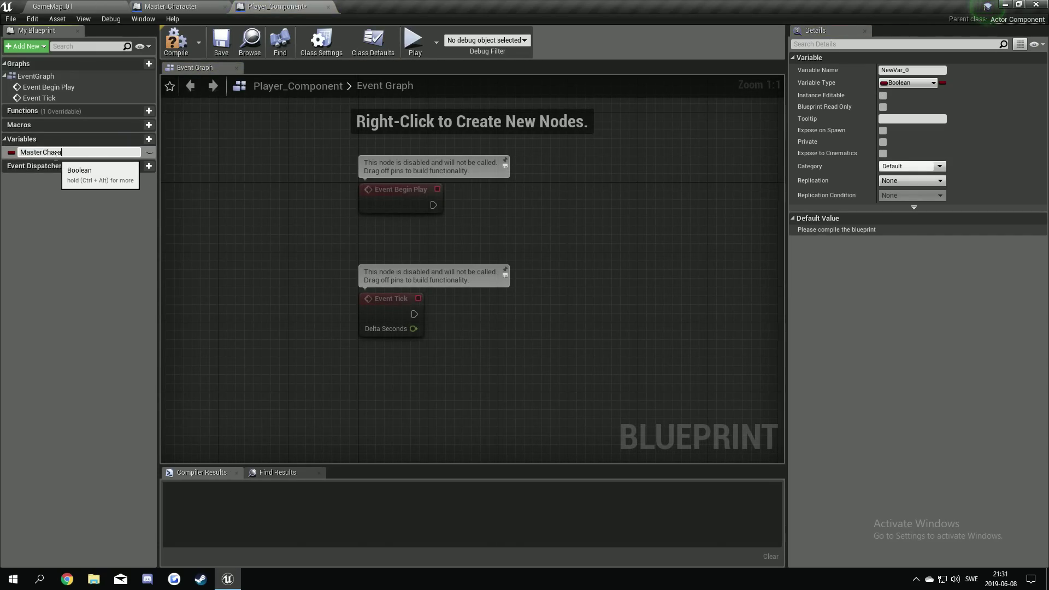
pyautogui.press('Return')
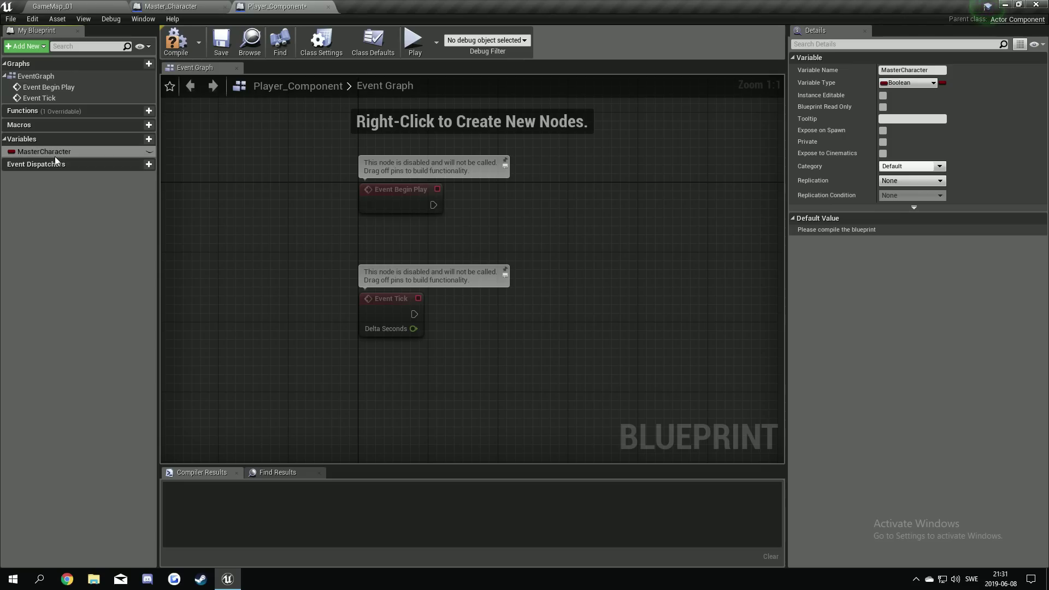
pyautogui.click(908, 82)
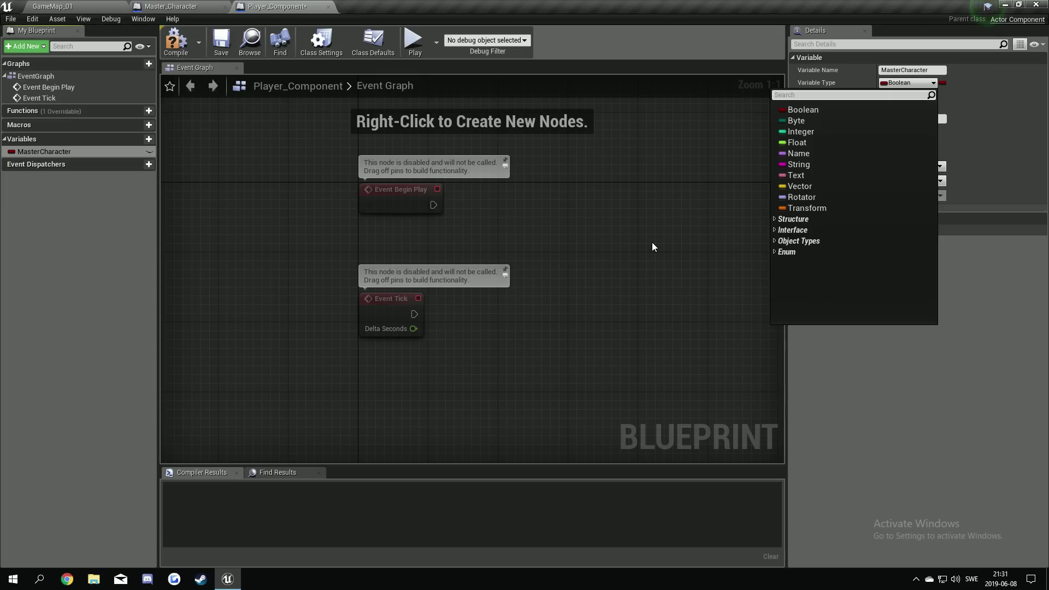
pyautogui.write('master')
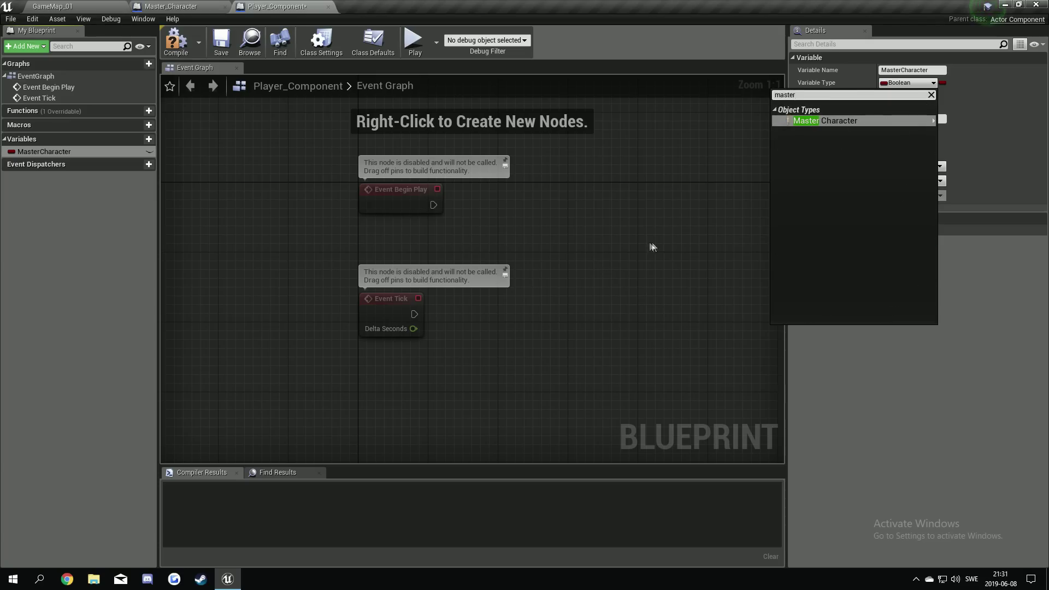
pyautogui.moveTo(924, 121)
pyautogui.click(973, 121)
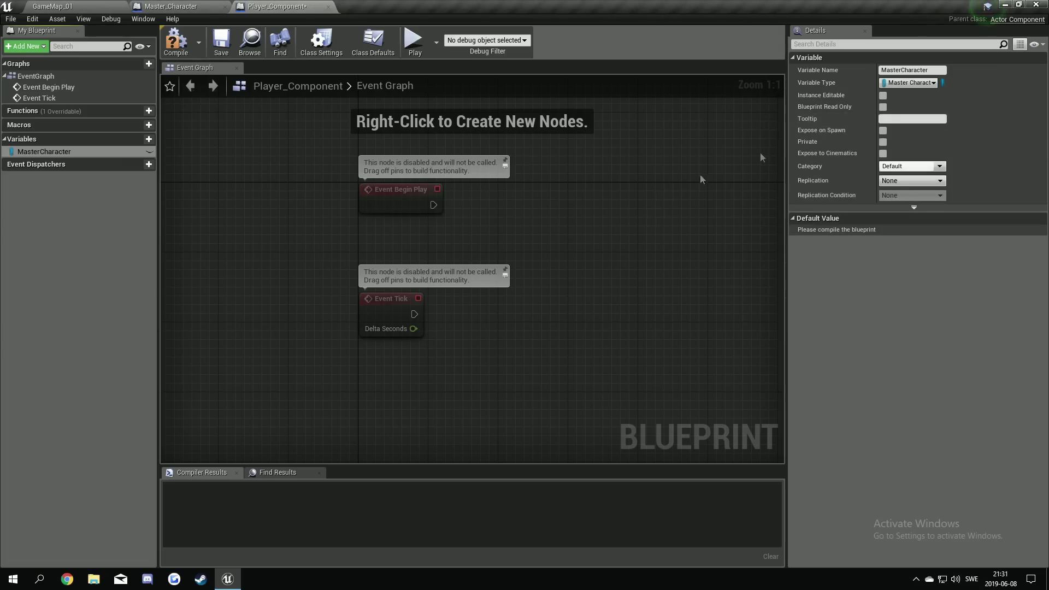
pyautogui.click(175, 41)
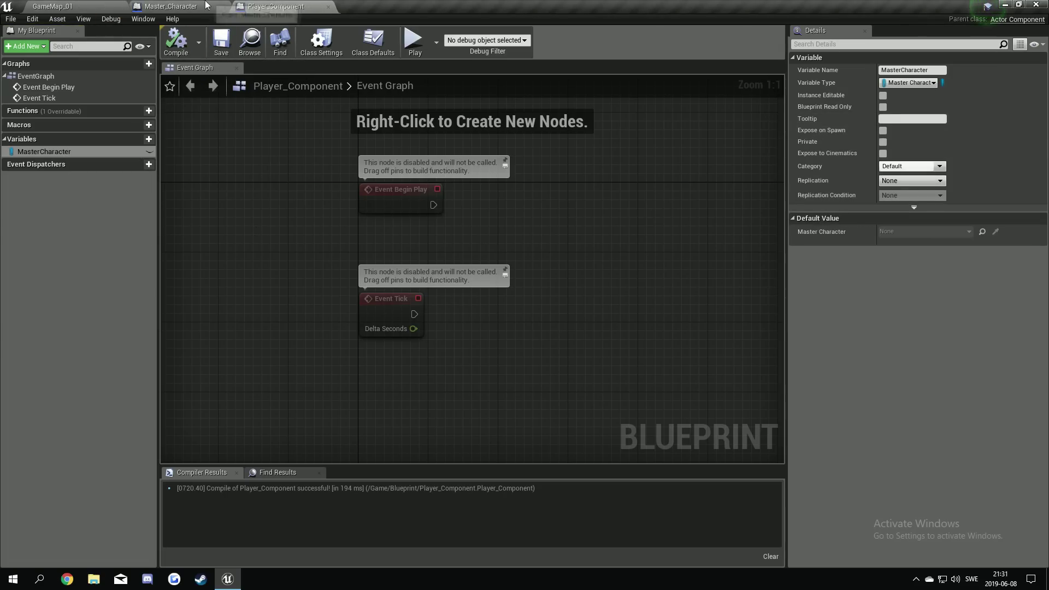
# In Master_Character's Event Graph, add a Player Component reference with a SET Master Character node and connect it to Event BeginPlay.
pyautogui.click(170, 6)
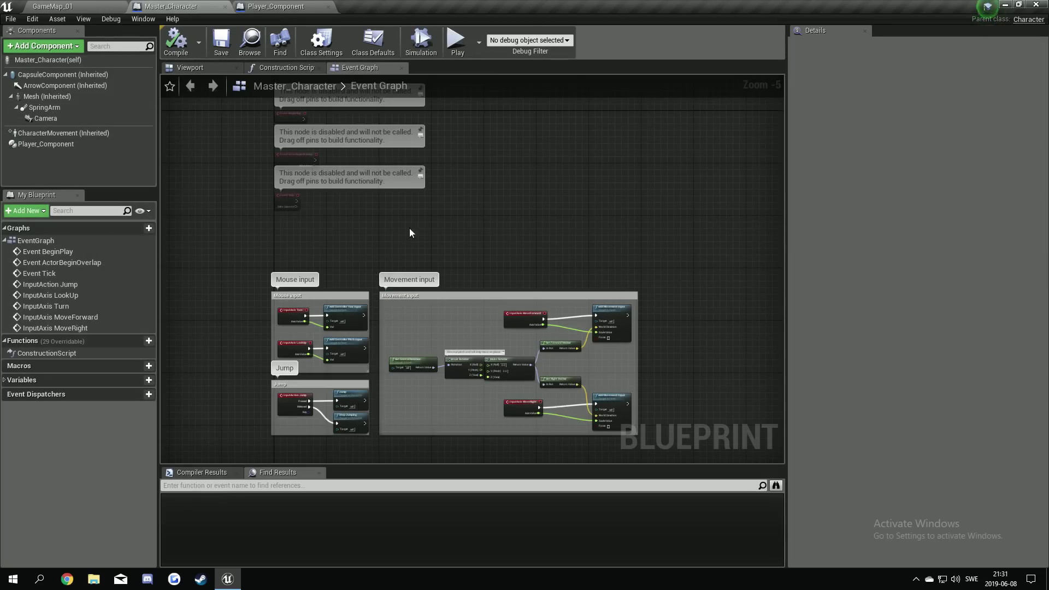
pyautogui.scroll(5, 435, 353)
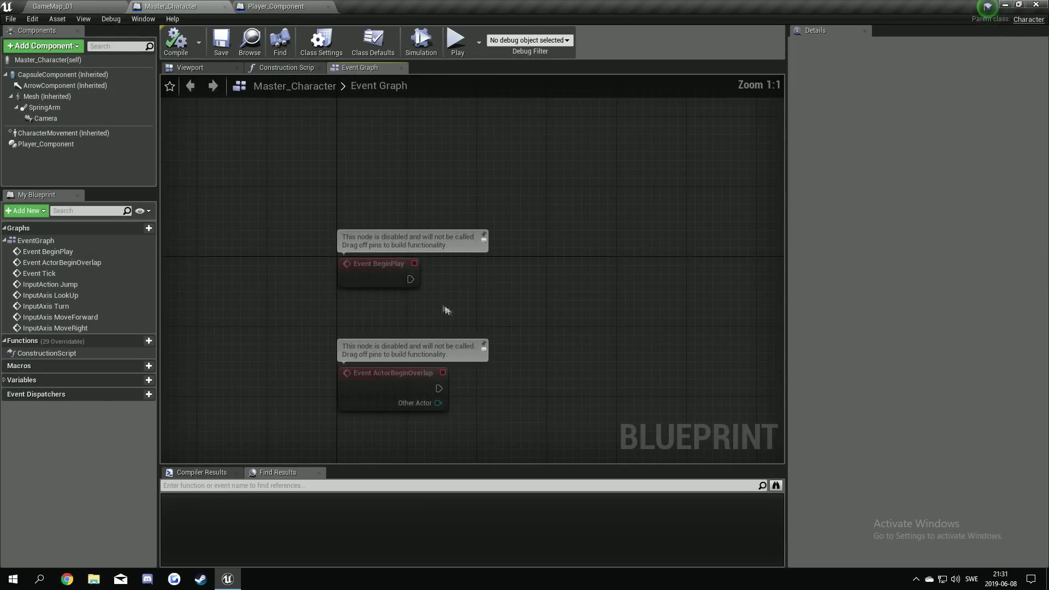
pyautogui.moveTo(443, 306); pyautogui.dragTo(418, 366, button='right')
pyautogui.moveTo(363, 333); pyautogui.dragTo(356, 317)
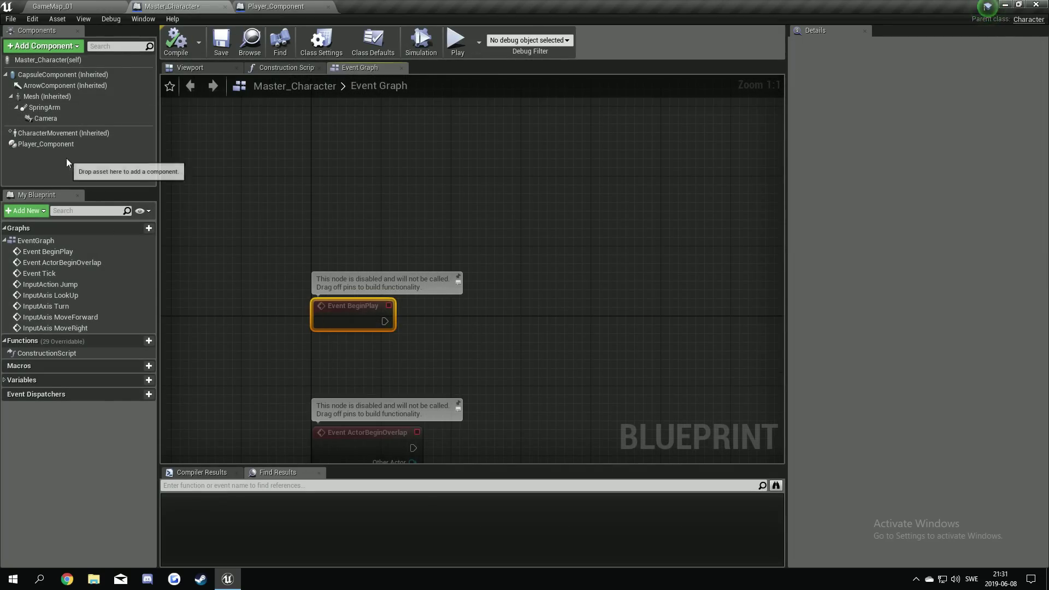
pyautogui.moveTo(65, 147); pyautogui.dragTo(340, 368)
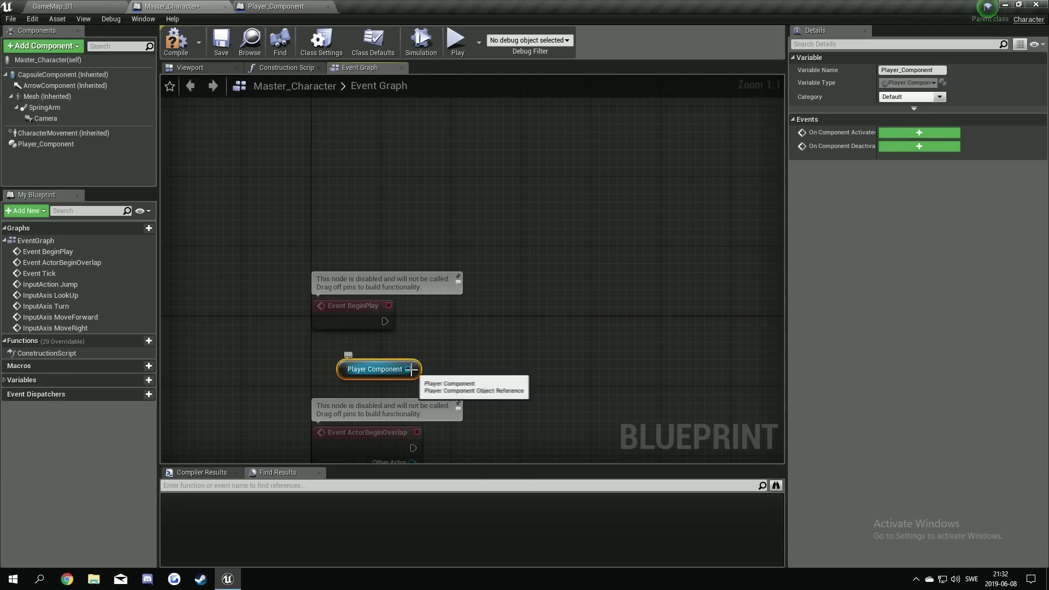
pyautogui.moveTo(410, 370); pyautogui.dragTo(481, 311)
pyautogui.write('set mas')
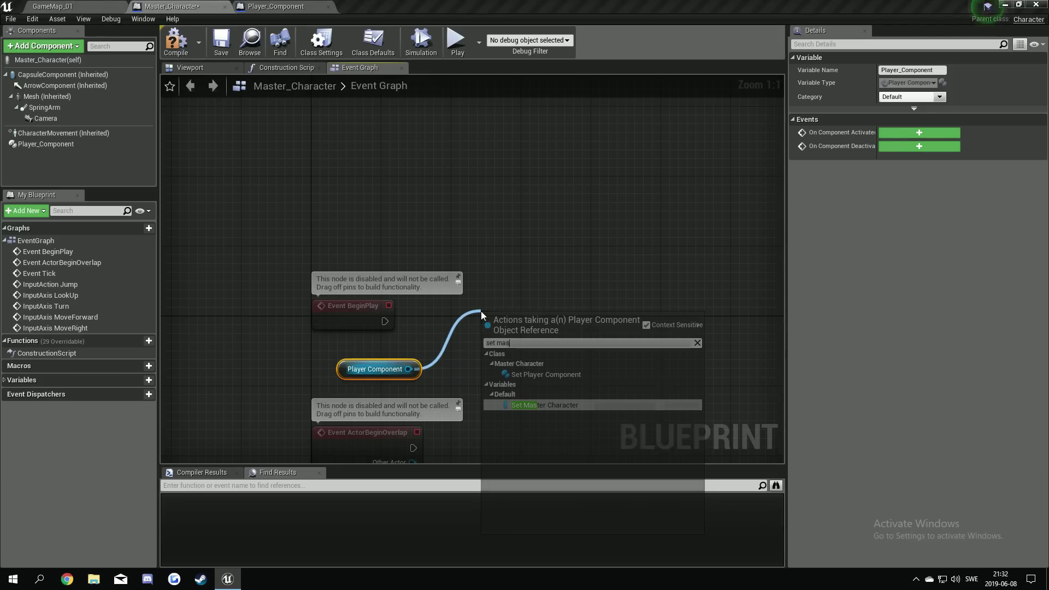
pyautogui.press('Return')
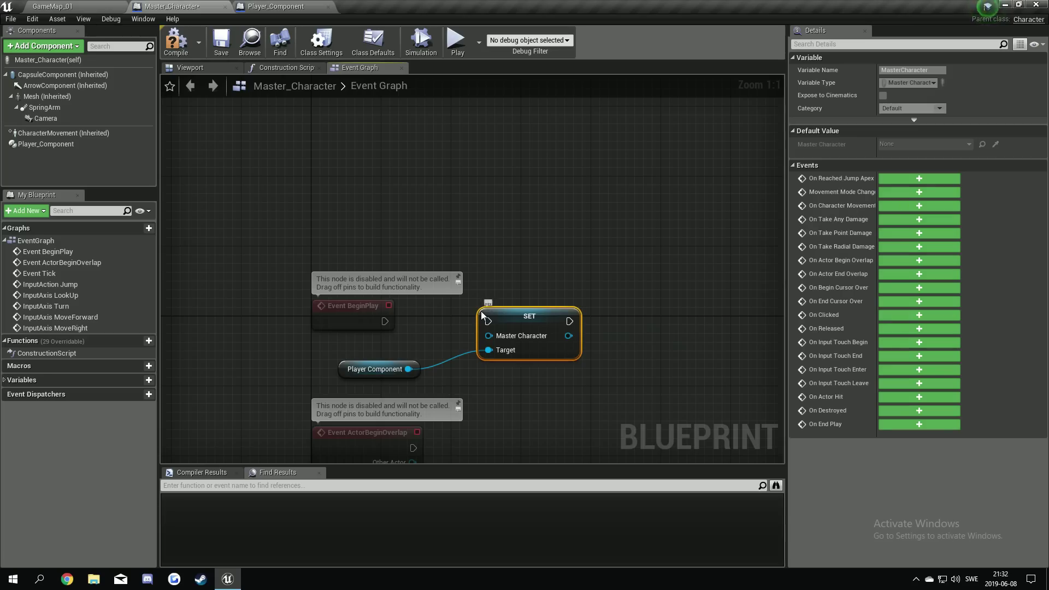
pyautogui.moveTo(385, 321); pyautogui.dragTo(489, 321)
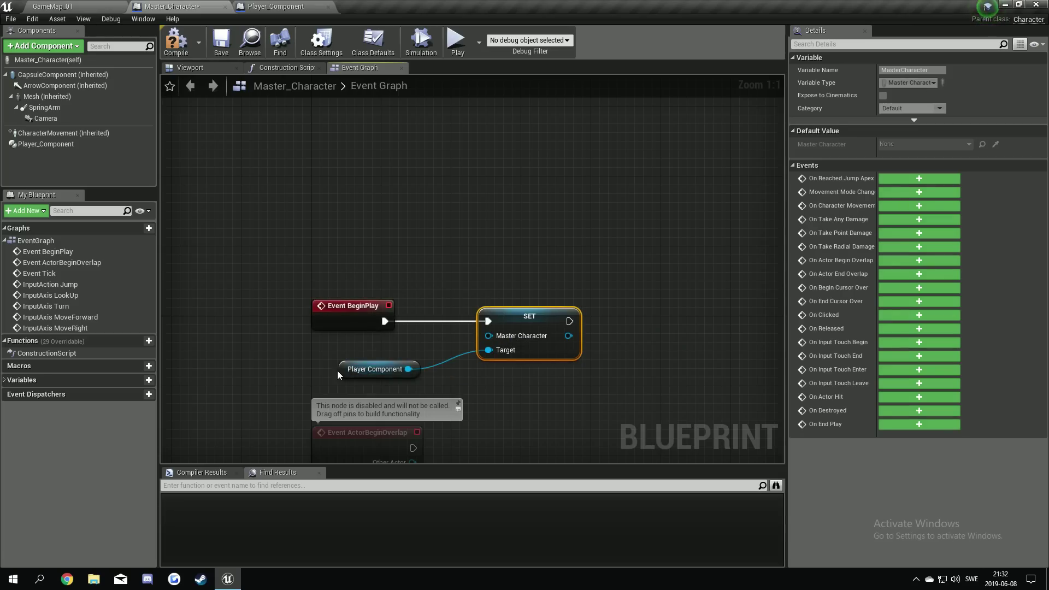
# Feed a reference to Self into the SET node's Master Character input, tidy the reference nodes, and compile and save the Blueprint.
pyautogui.moveTo(343, 373); pyautogui.dragTo(352, 382)
pyautogui.moveTo(489, 336); pyautogui.dragTo(451, 346)
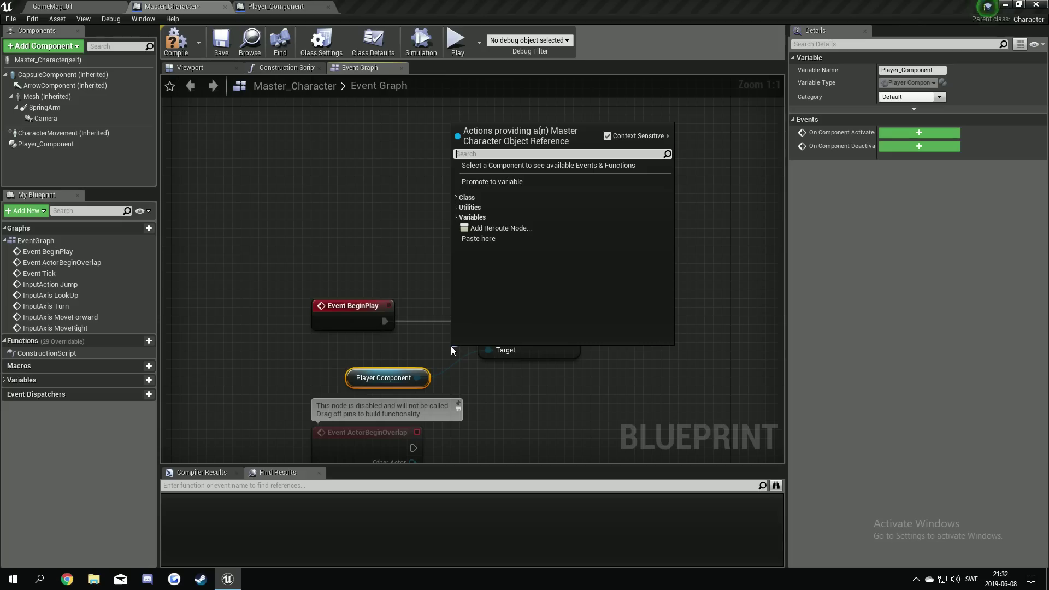
pyautogui.write('self')
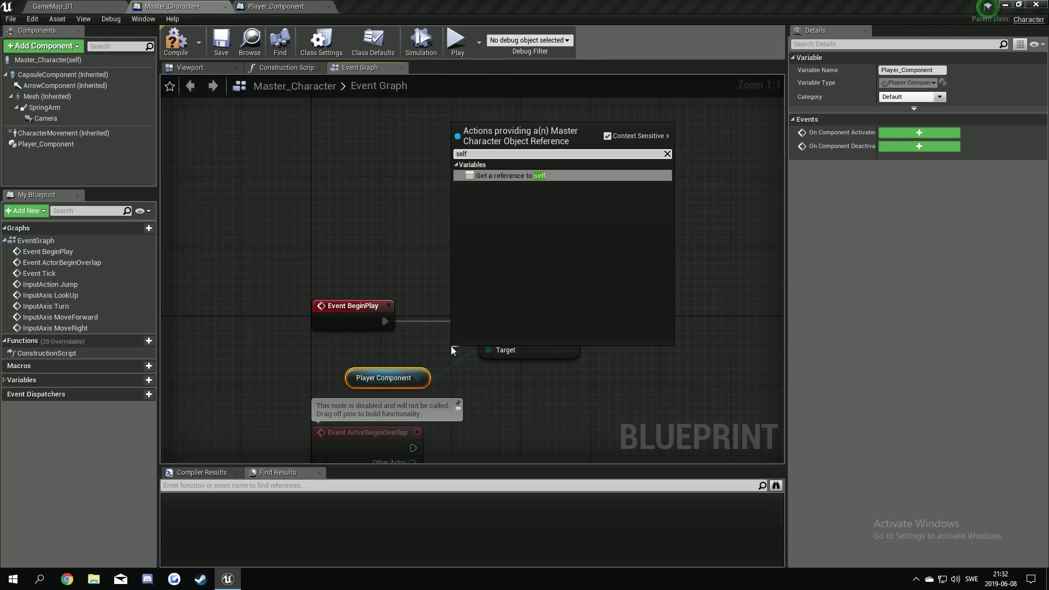
pyautogui.press('Return')
pyautogui.moveTo(452, 347); pyautogui.dragTo(366, 349)
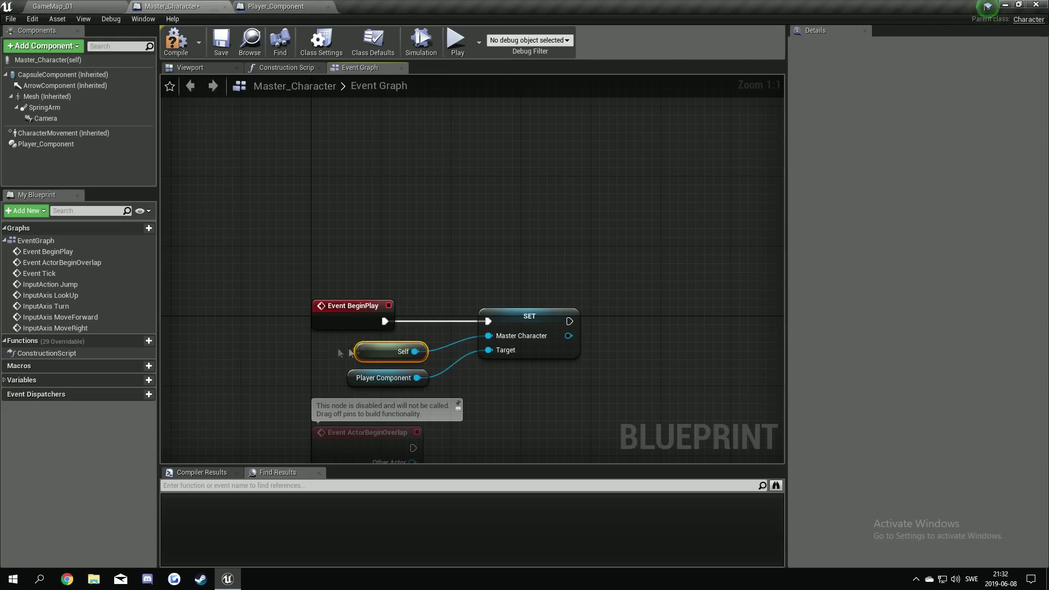
pyautogui.click(175, 41)
pyautogui.click(220, 41)
# Move the BeginPlay node group up, clear of Event ActorBeginOverlap, and save Master_Character.
pyautogui.moveTo(482, 240); pyautogui.dragTo(432, 199, button='right')
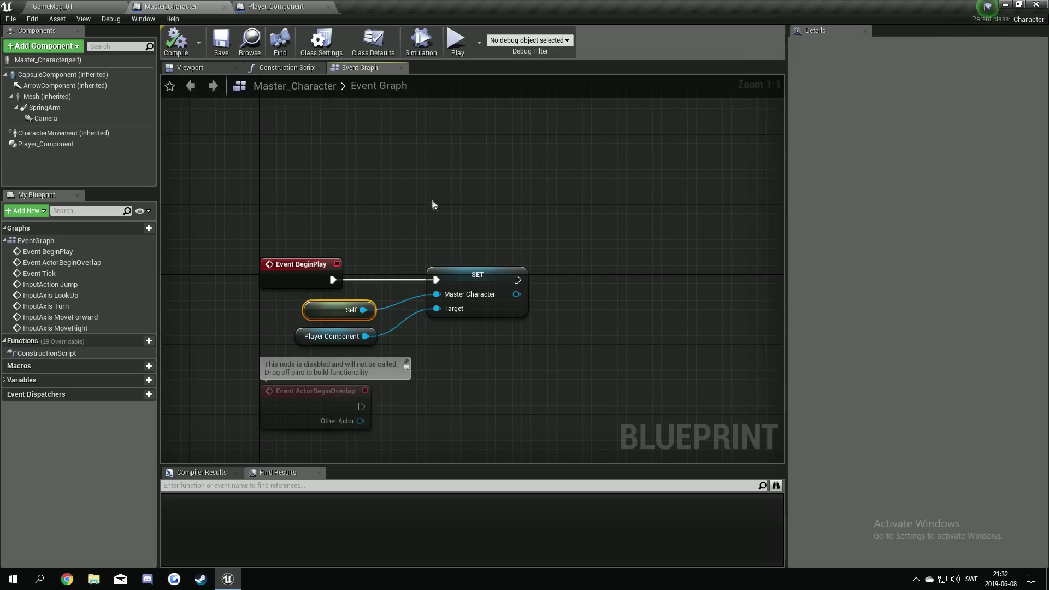
pyautogui.moveTo(567, 194); pyautogui.dragTo(302, 280)
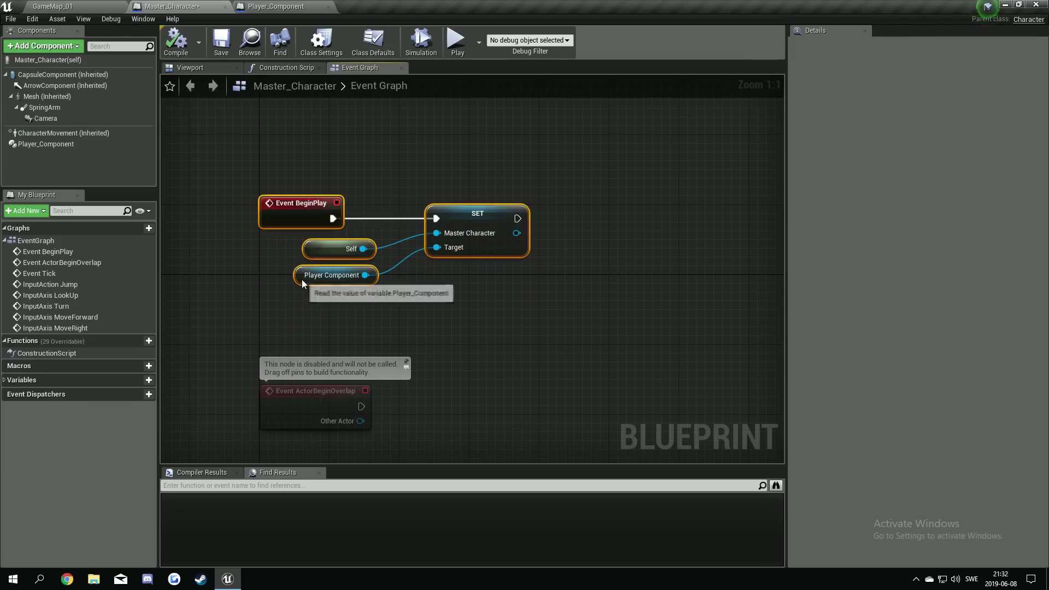
pyautogui.click(268, 267)
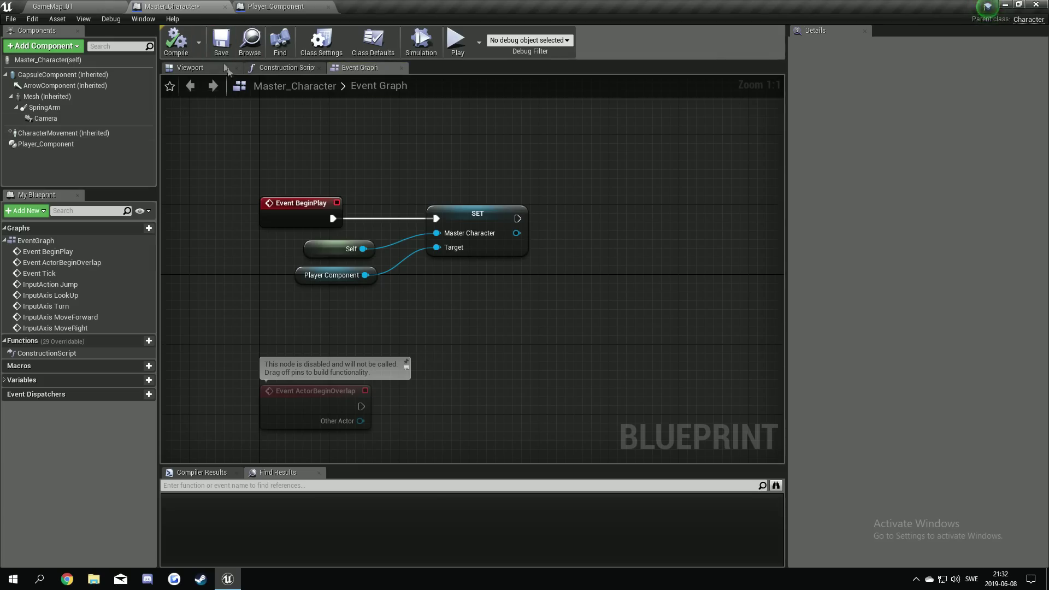
pyautogui.click(221, 44)
# Review how the BeginPlay nodes pass Self to the Player Component, comparing the Event Graphs of Master_Character and Player_Component.
pyautogui.click(300, 211)
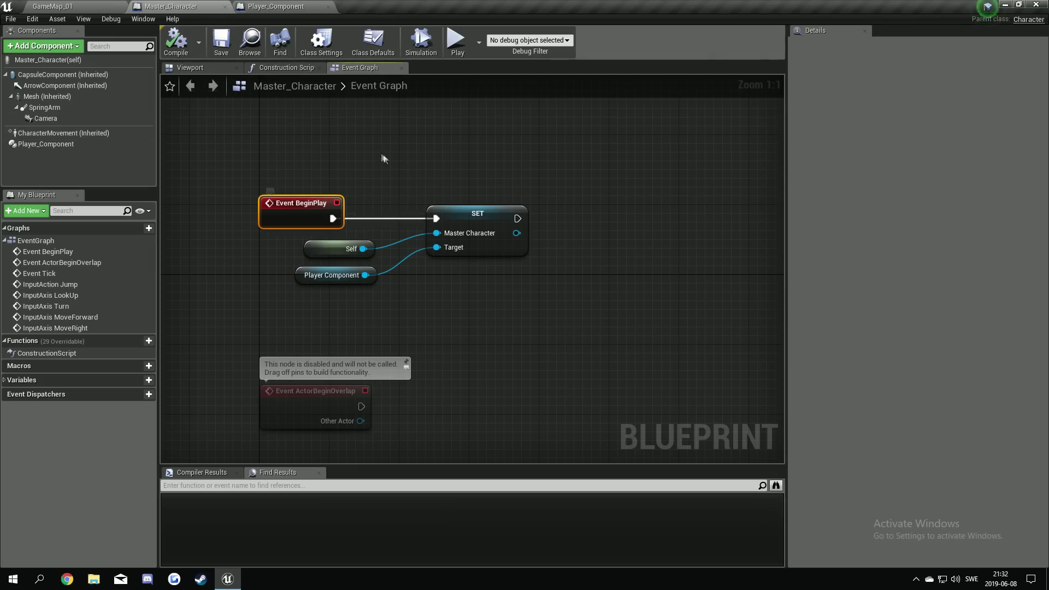
pyautogui.click(492, 241)
pyautogui.click(353, 191)
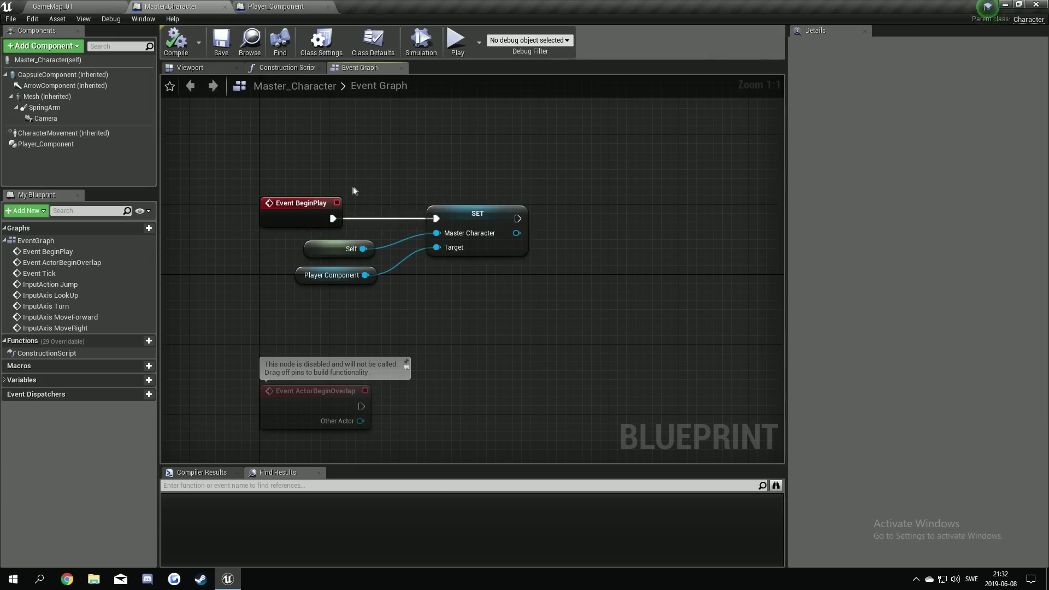
pyautogui.click(276, 6)
pyautogui.click(149, 5)
pyautogui.moveTo(570, 176); pyautogui.dragTo(299, 327)
pyautogui.click(381, 329)
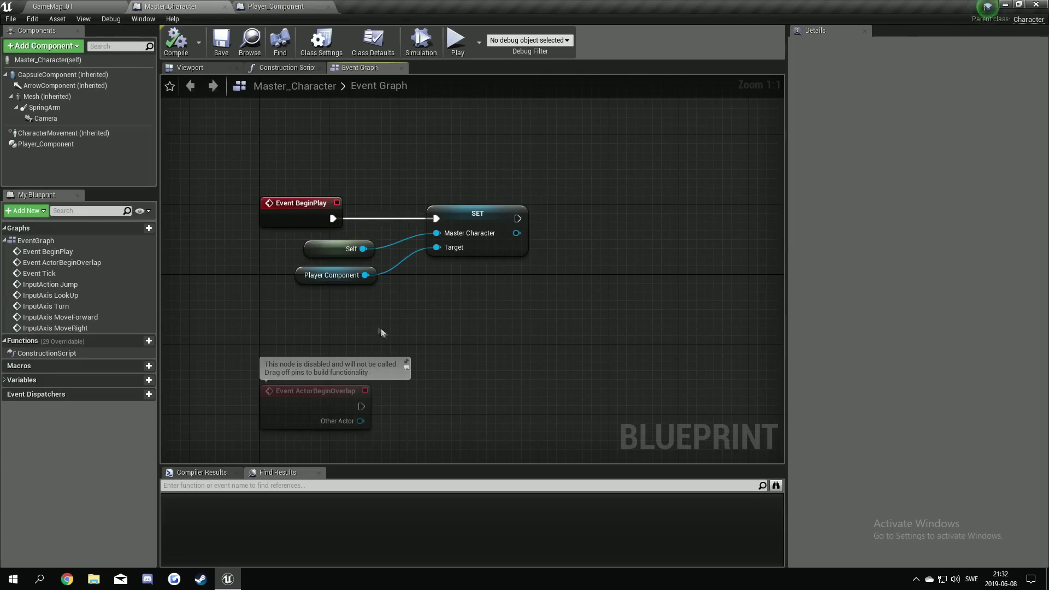
pyautogui.click(469, 241)
pyautogui.click(276, 6)
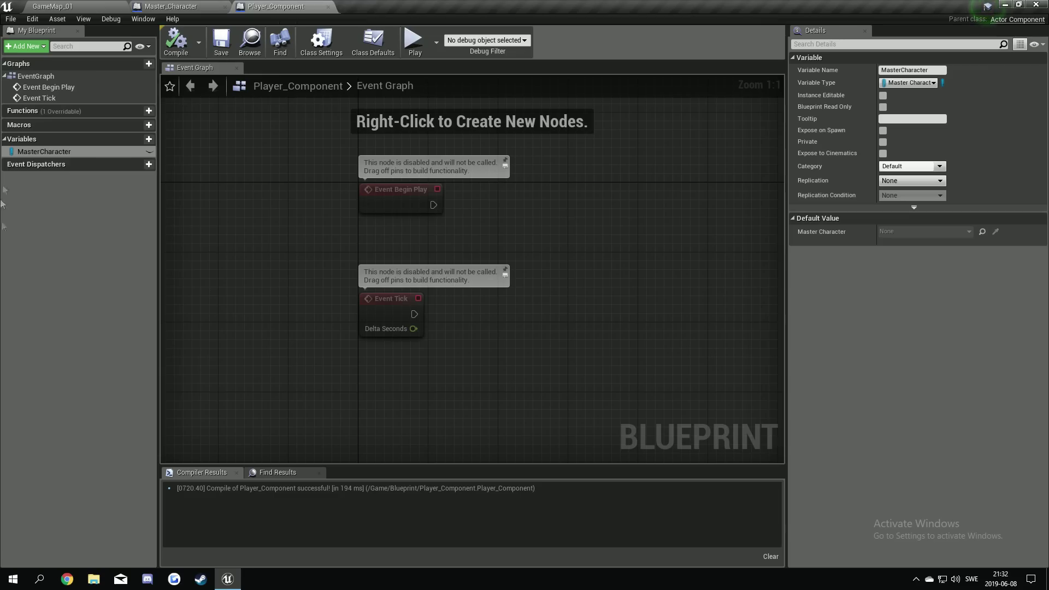
pyautogui.moveTo(538, 219); pyautogui.dragTo(482, 320, button='right')
pyautogui.scroll(-2, 486, 321)
pyautogui.moveTo(521, 356); pyautogui.dragTo(478, 341, button='right')
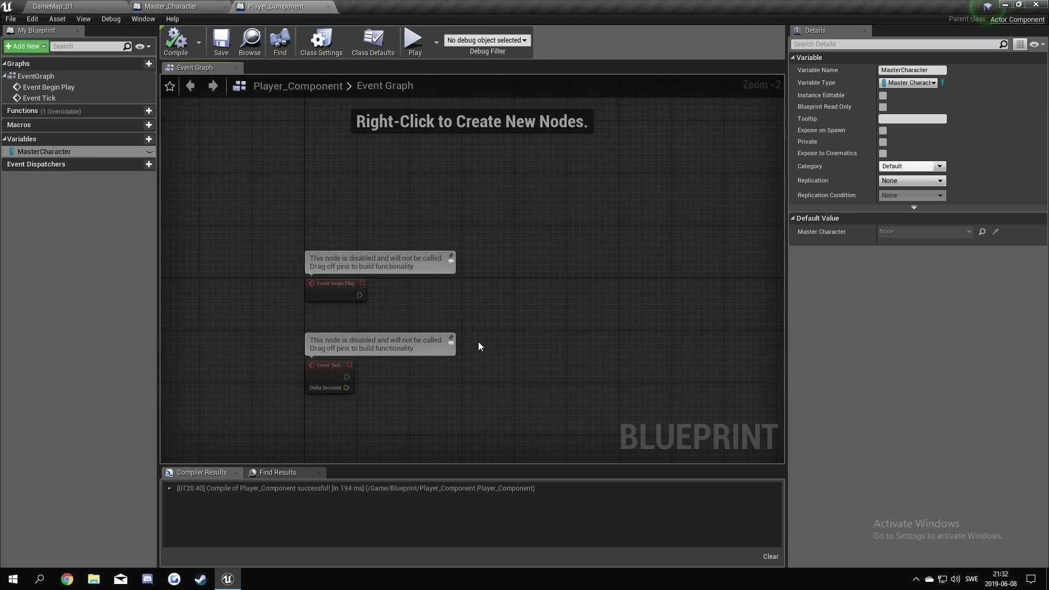
pyautogui.click(171, 6)
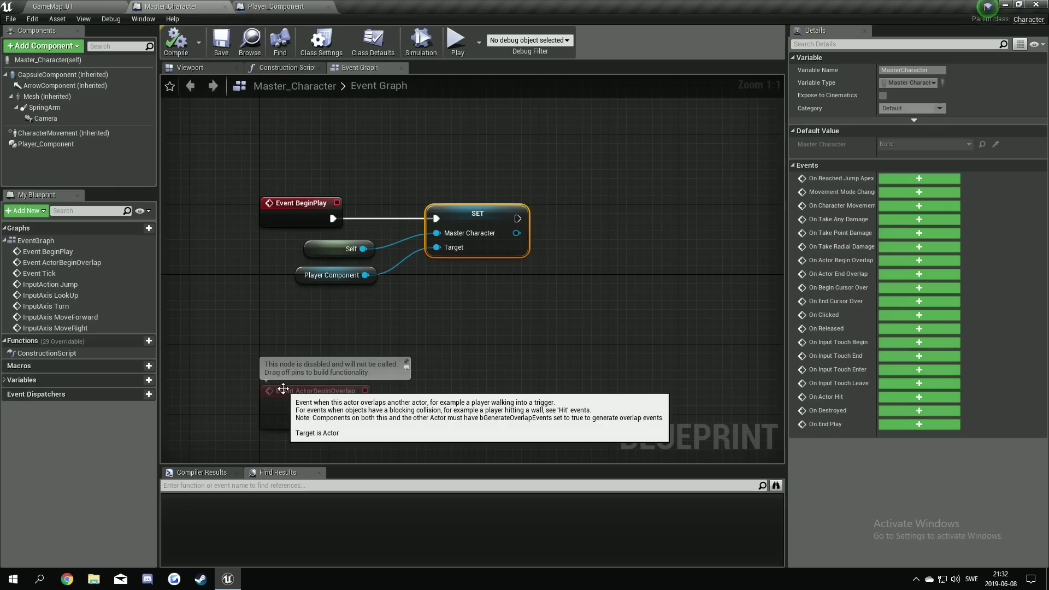
pyautogui.click(276, 6)
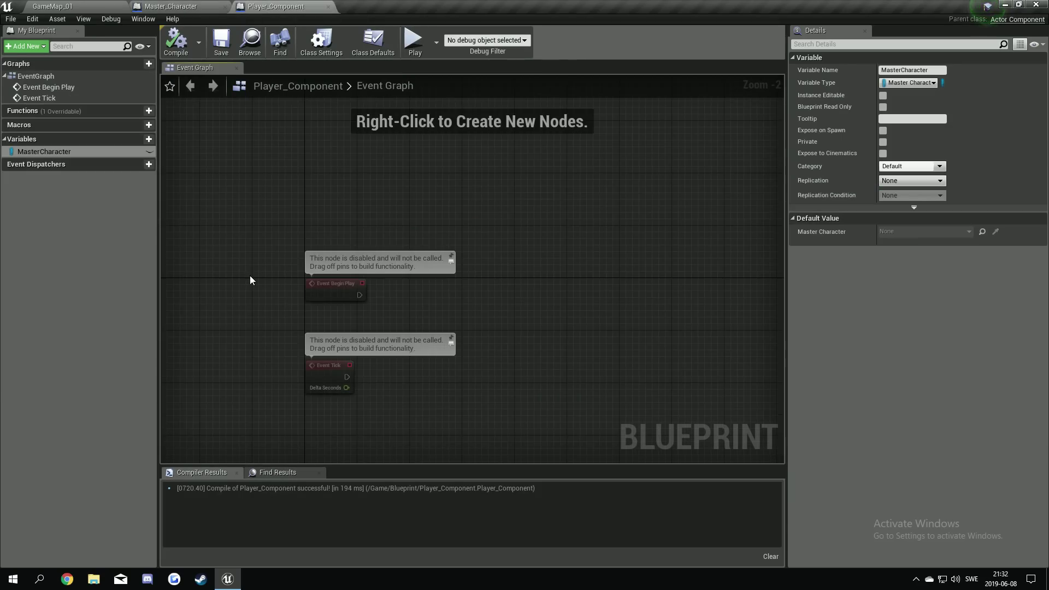
# Put Player_Component's MasterCharacter variable in a new category named Non Edit, then compile and save the Blueprint.
pyautogui.click(84, 152)
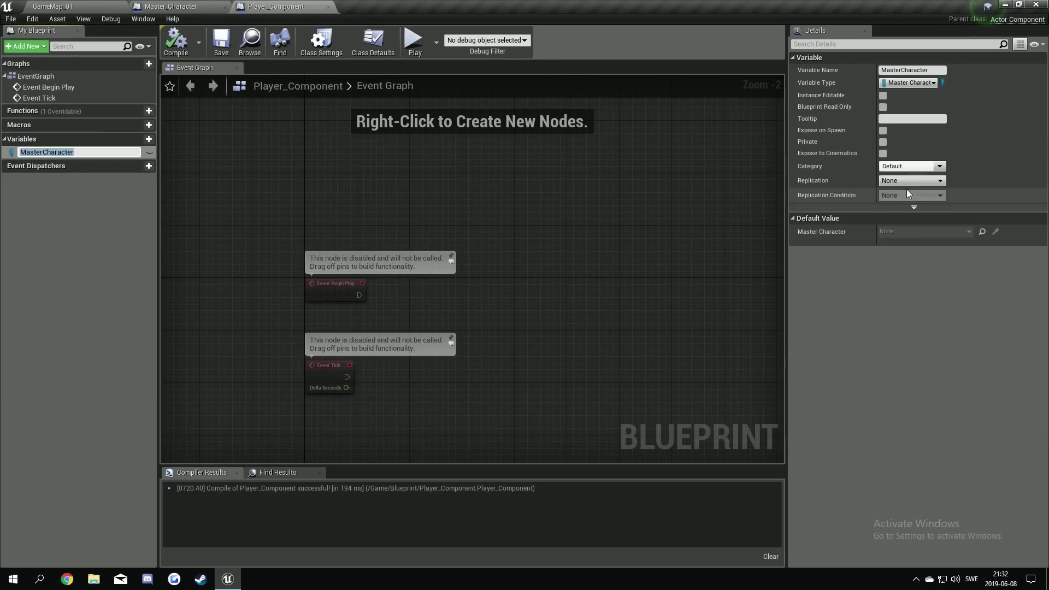
pyautogui.click(929, 167)
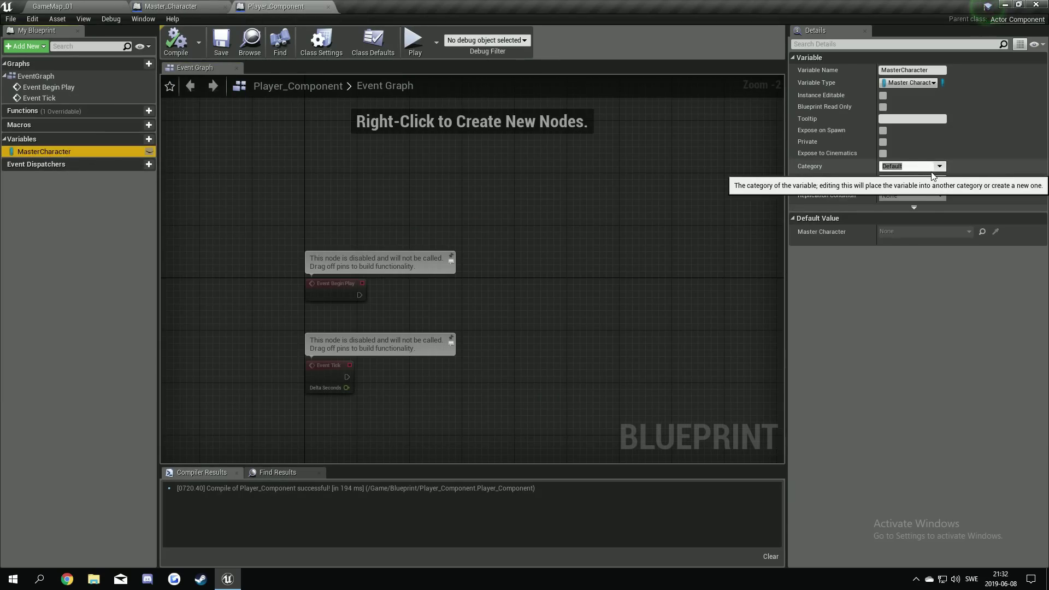
pyautogui.click(926, 165)
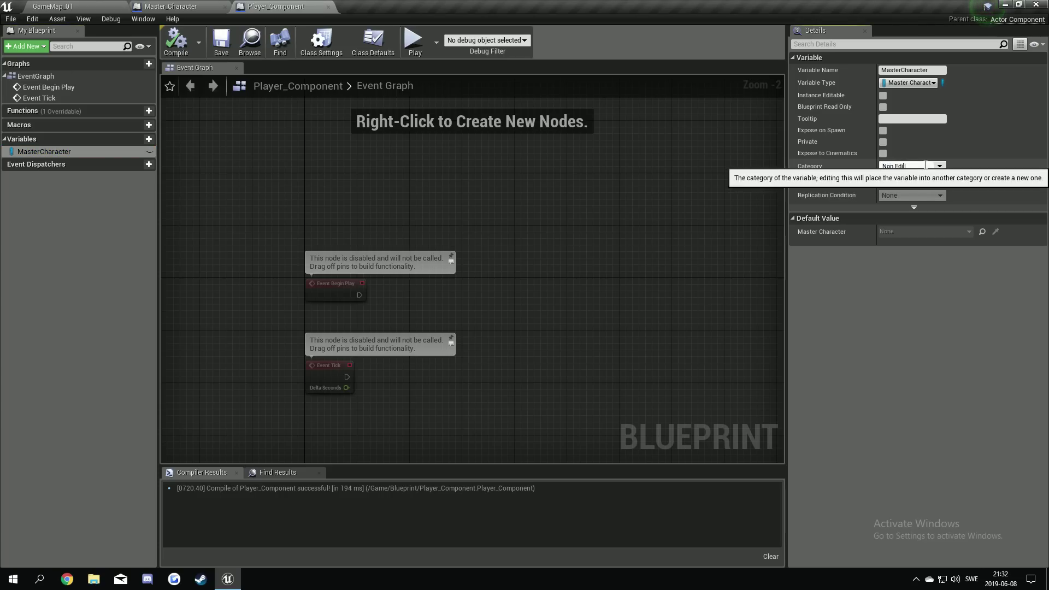
pyautogui.press('Return')
pyautogui.click(182, 301)
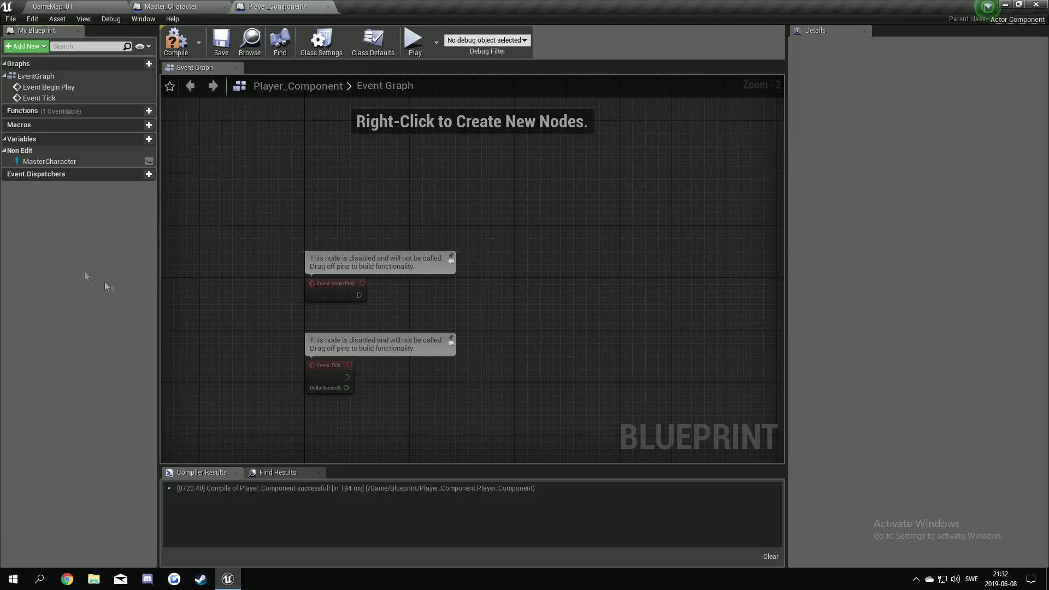
pyautogui.click(7, 151)
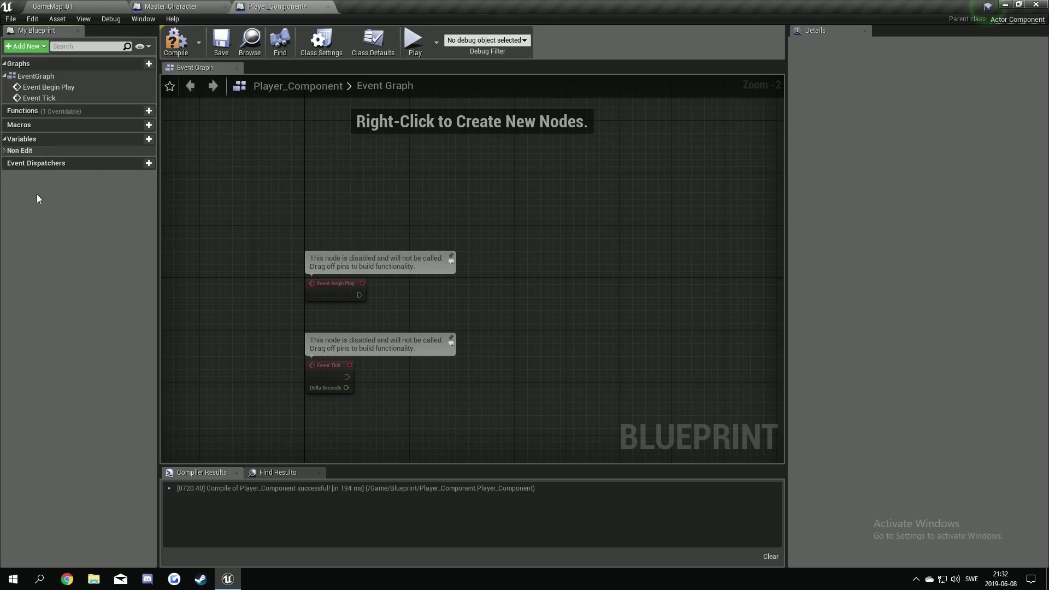
pyautogui.click(175, 44)
pyautogui.click(219, 43)
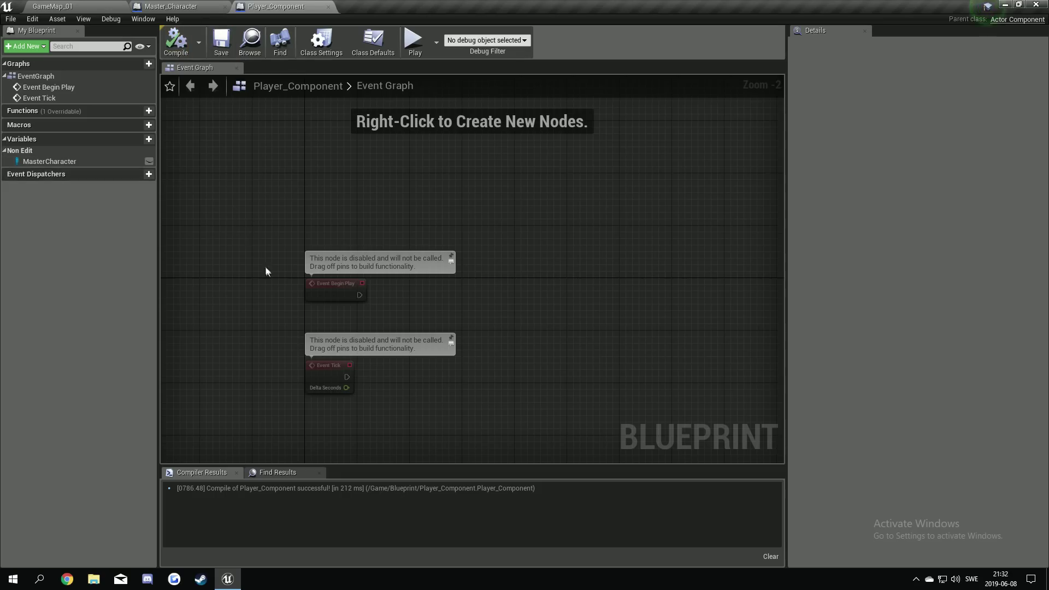
# Save Master_Character after checking its Event Graph and return to the GameMap_01 level editor.
pyautogui.moveTo(266, 272); pyautogui.dragTo(253, 211, button='right')
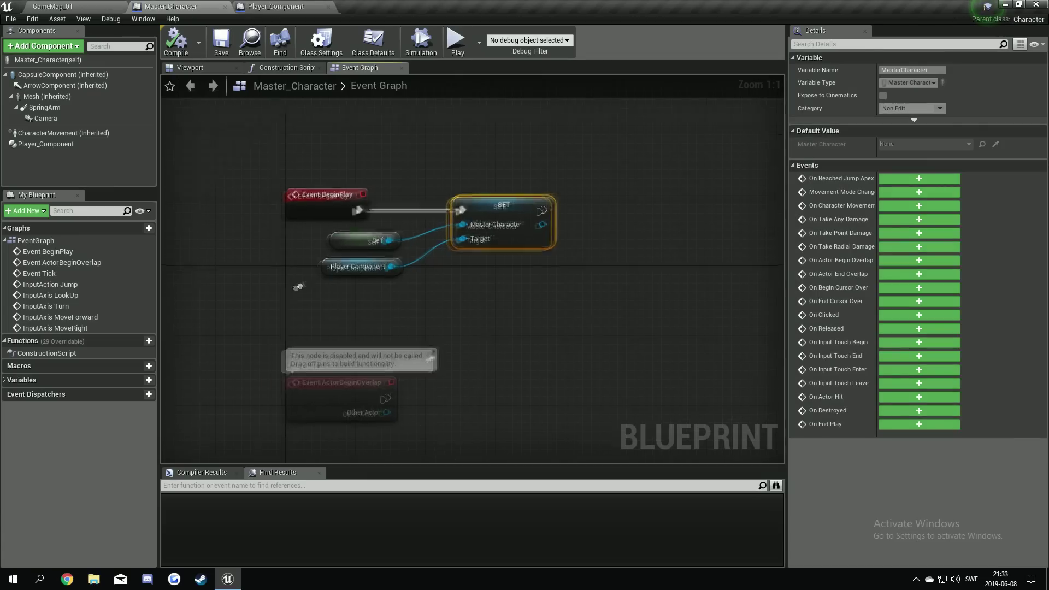
pyautogui.scroll(-4, 300, 284)
pyautogui.click(240, 284)
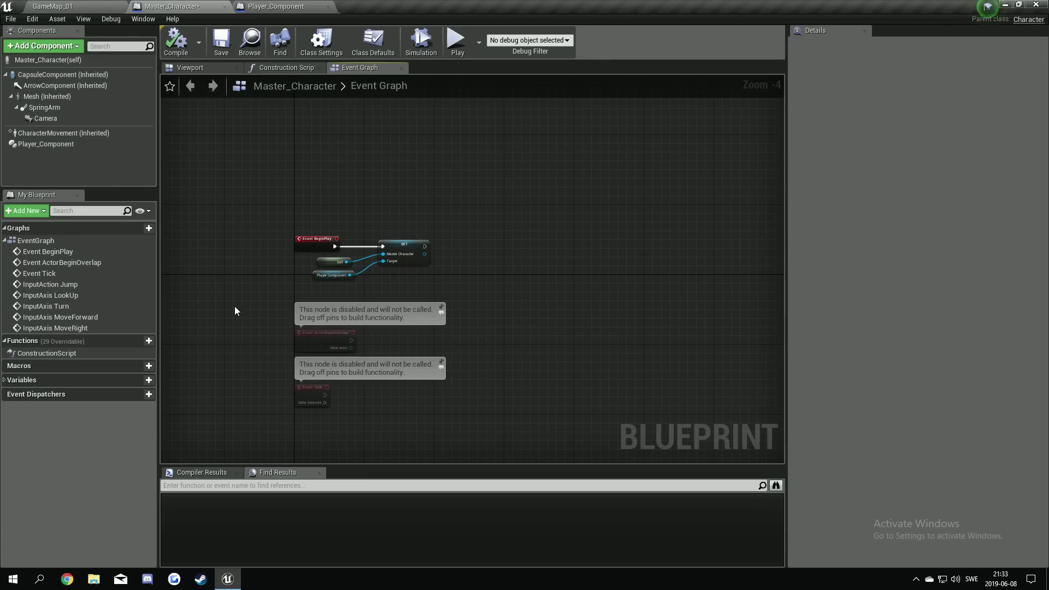
pyautogui.click(221, 41)
pyautogui.click(99, 8)
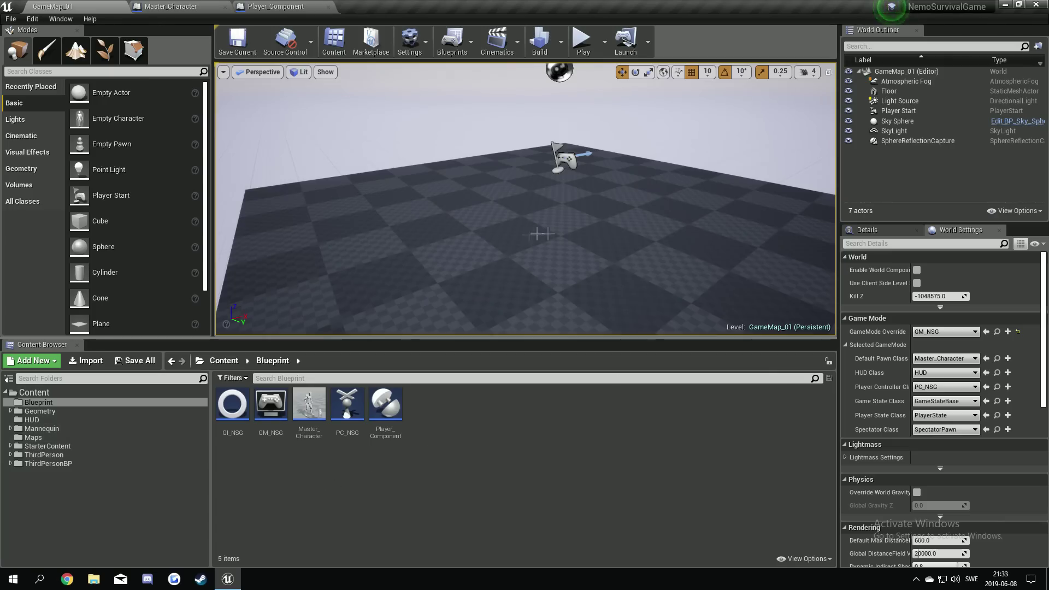
pyautogui.moveTo(536, 234); pyautogui.dragTo(544, 214, button='right')
pyautogui.moveTo(518, 275); pyautogui.dragTo(524, 276, button='right')
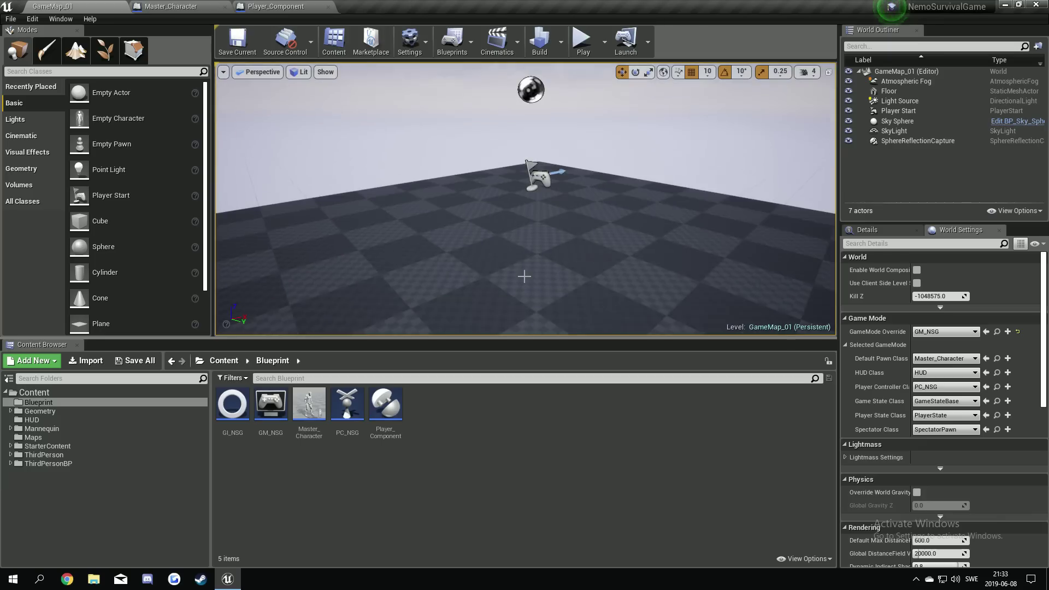